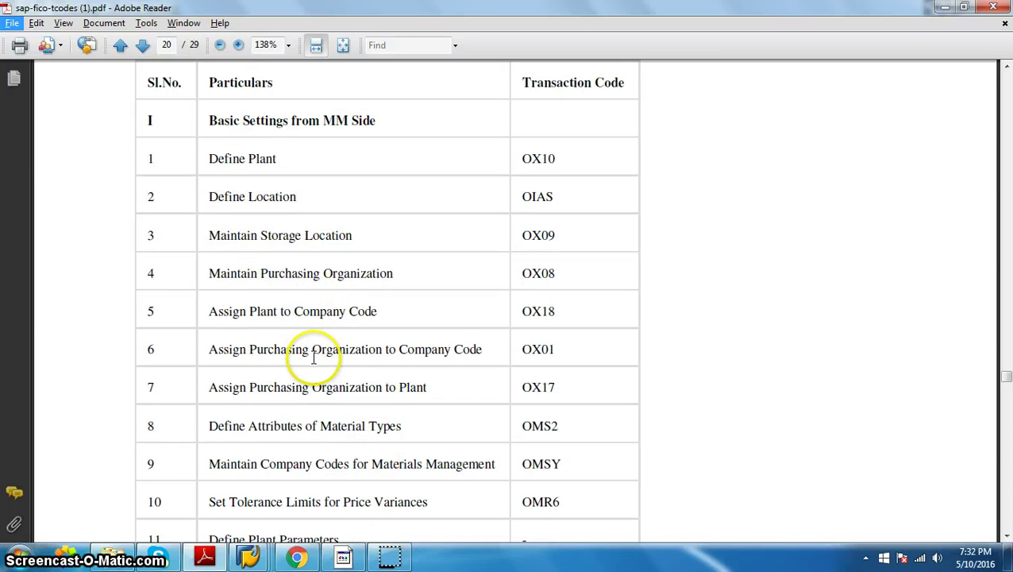
Find the Define Tax Jurisdiction entry in the transaction code PDF, then switch to the SAP Display IMG window
{"action": "scroll", "coordinate": [314, 358], "scroll_direction": "down", "scroll_amount": 6}
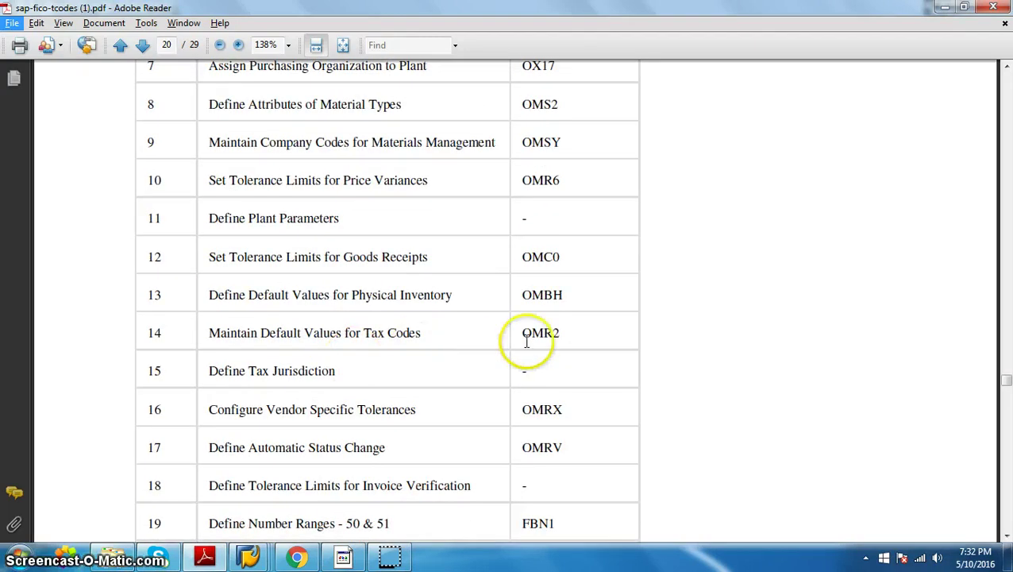
{"action": "triple_click", "coordinate": [240, 370]}
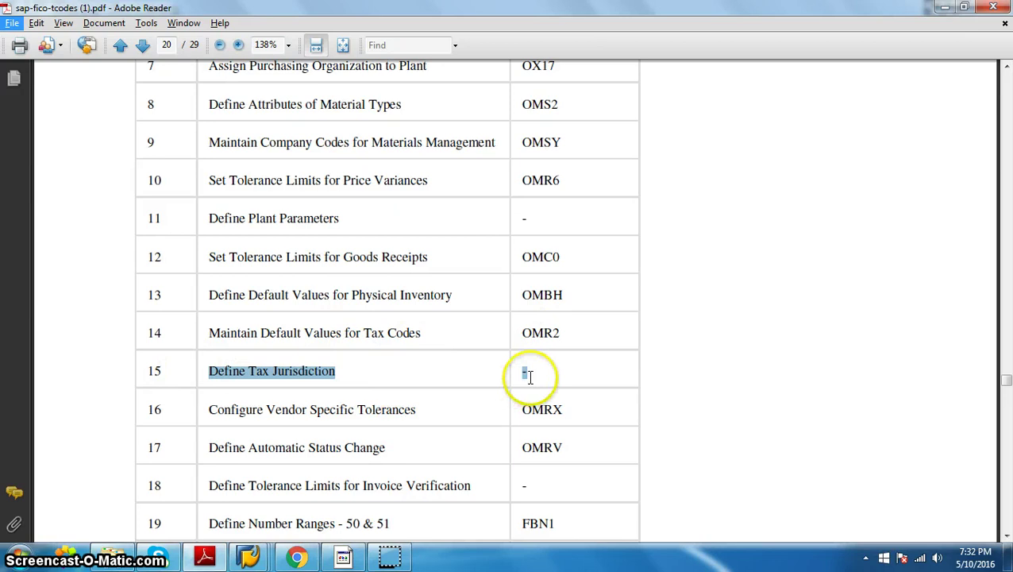
{"action": "key", "text": "alt+Tab"}
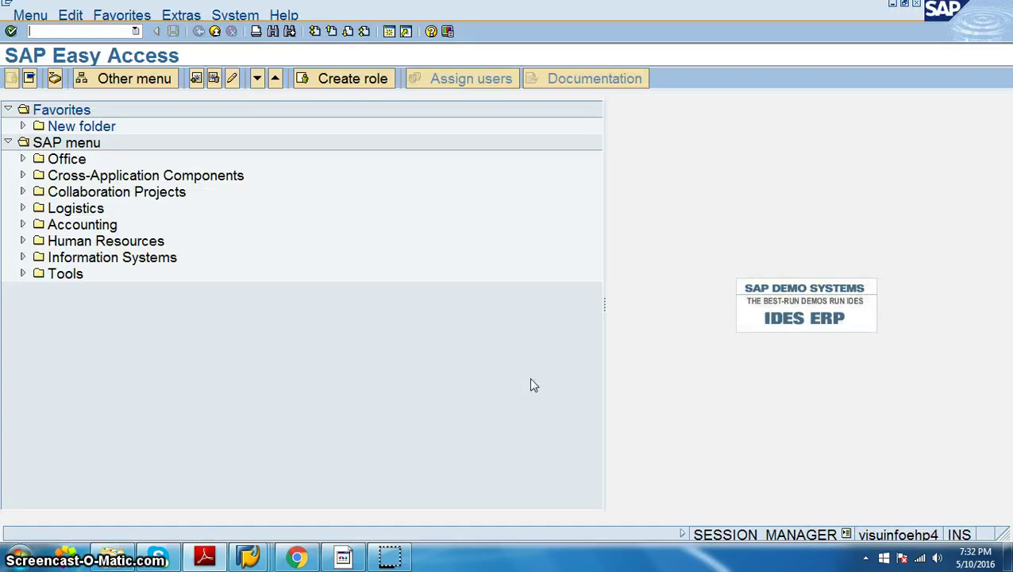
{"action": "key", "text": "alt+Tab"}
{"action": "left_click", "coordinate": [248, 558]}
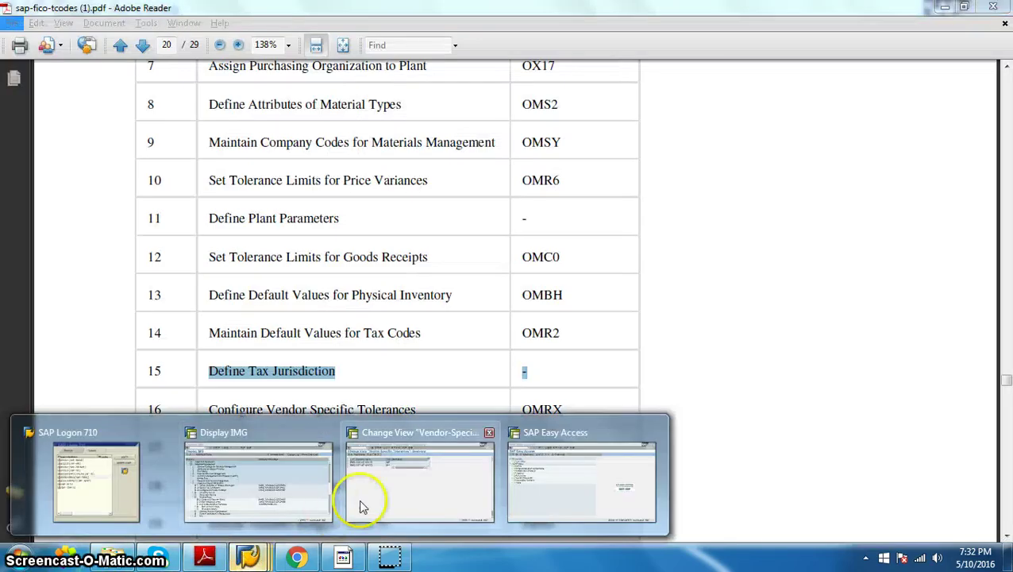
{"action": "left_click", "coordinate": [272, 494]}
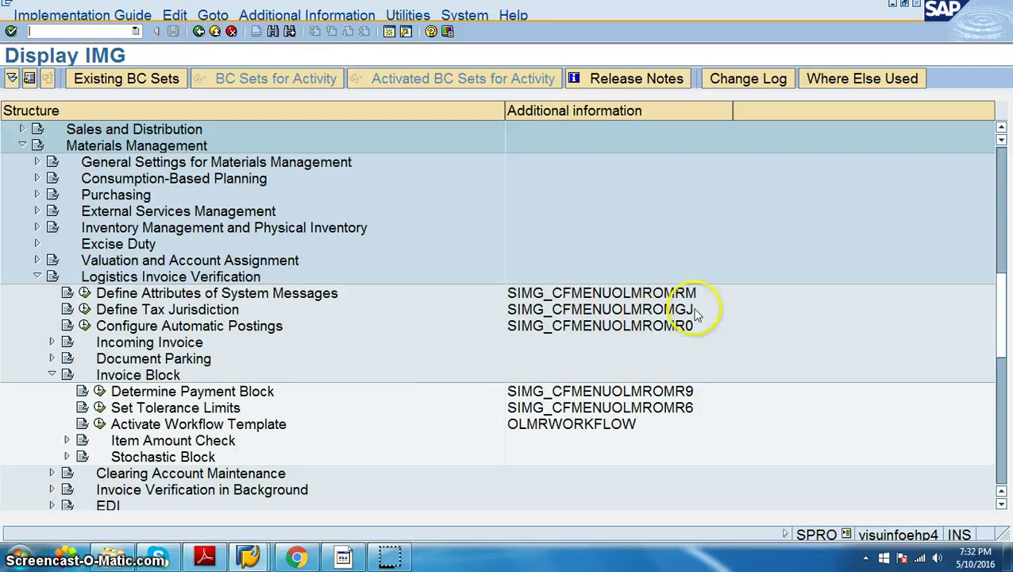
{"action": "left_click", "coordinate": [389, 35]}
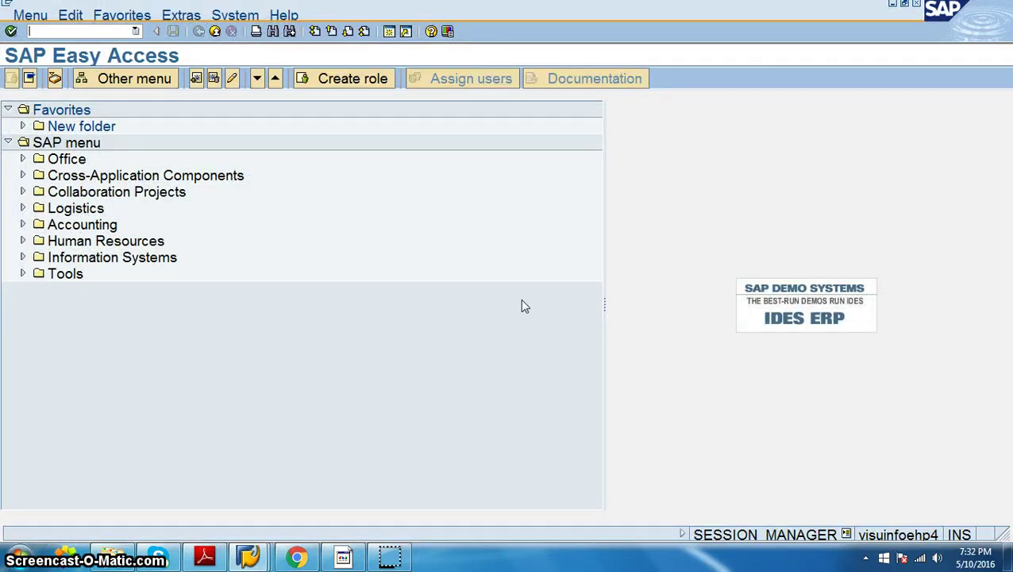
{"action": "type", "text": "omg"}
{"action": "key", "text": "Return"}
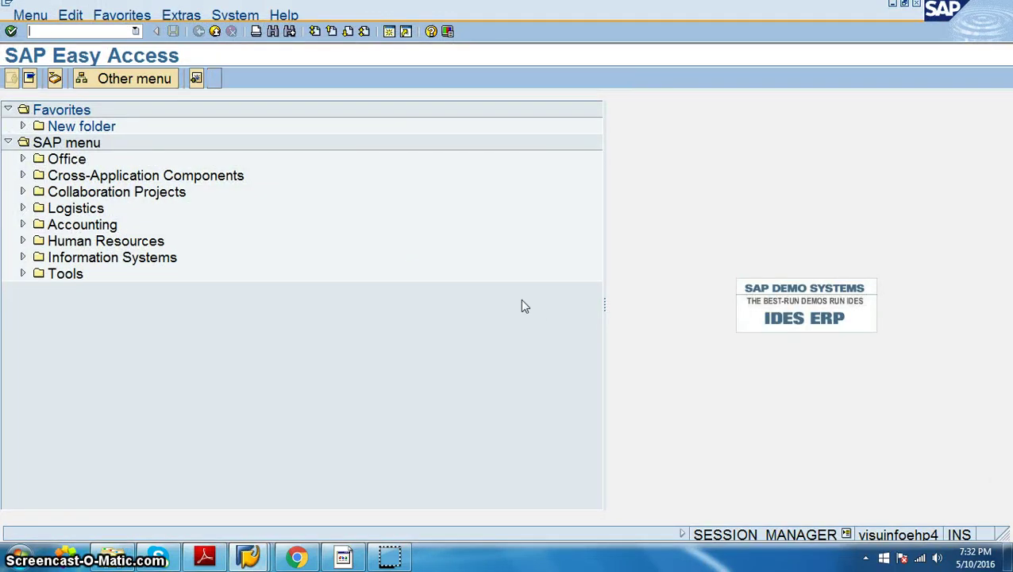
{"action": "key", "text": "alt+Tab"}
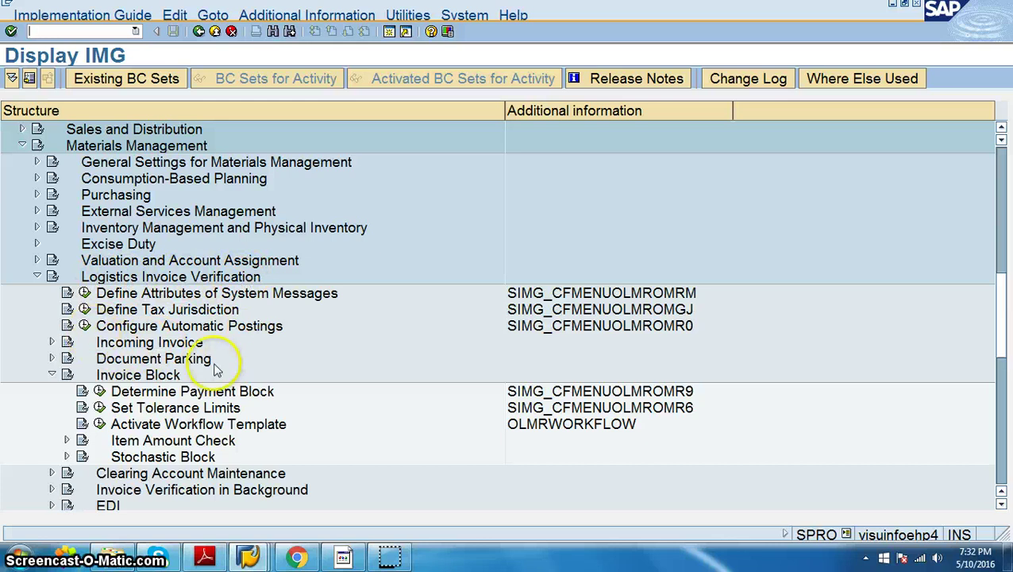
Open Define Tax Jurisdiction under Logistics Invoice Verification and position the plant list on plant VPRO
{"action": "left_click", "coordinate": [84, 310]}
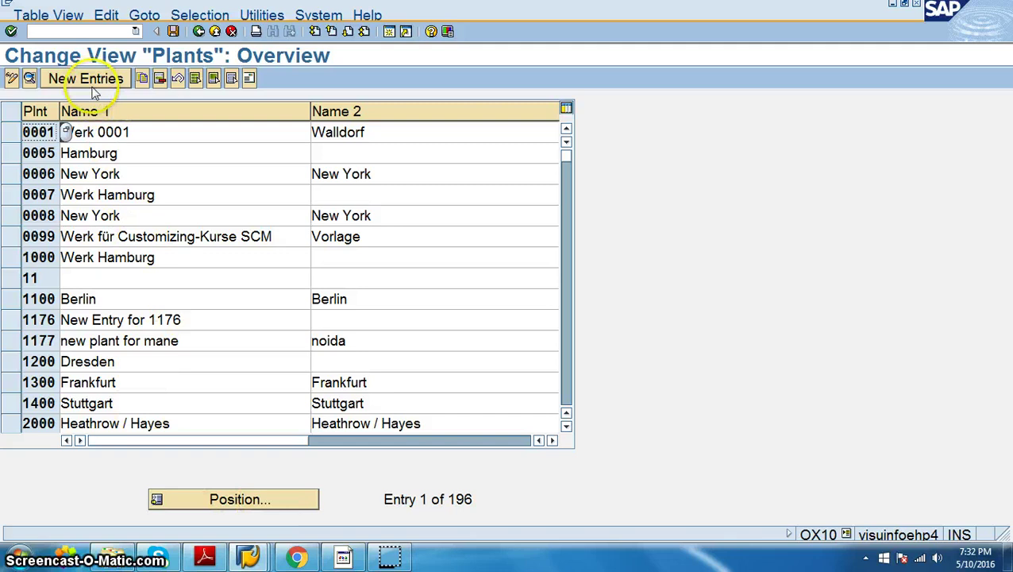
{"action": "left_click", "coordinate": [266, 511]}
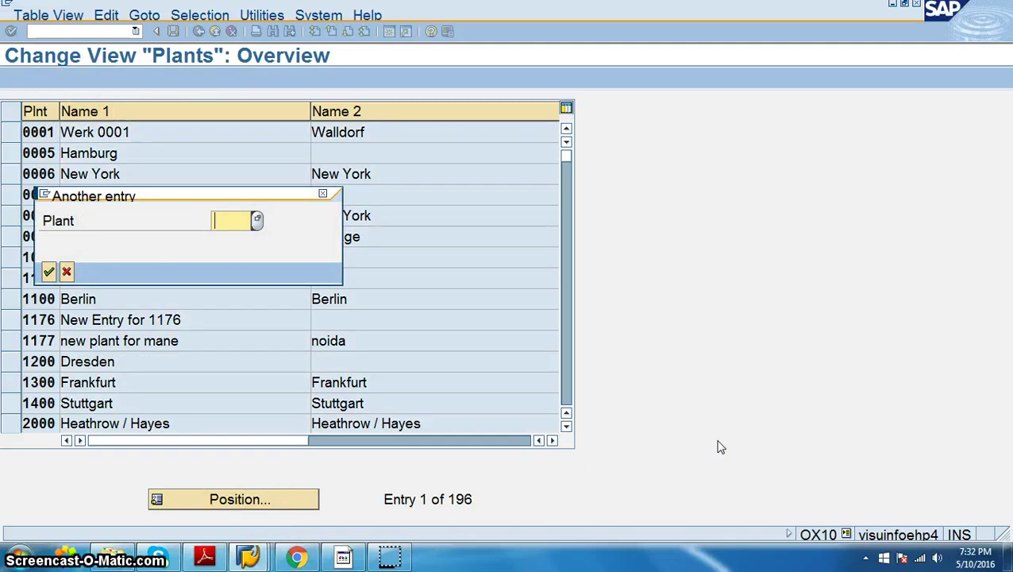
{"action": "type", "text": "vpro"}
{"action": "key", "text": "Return"}
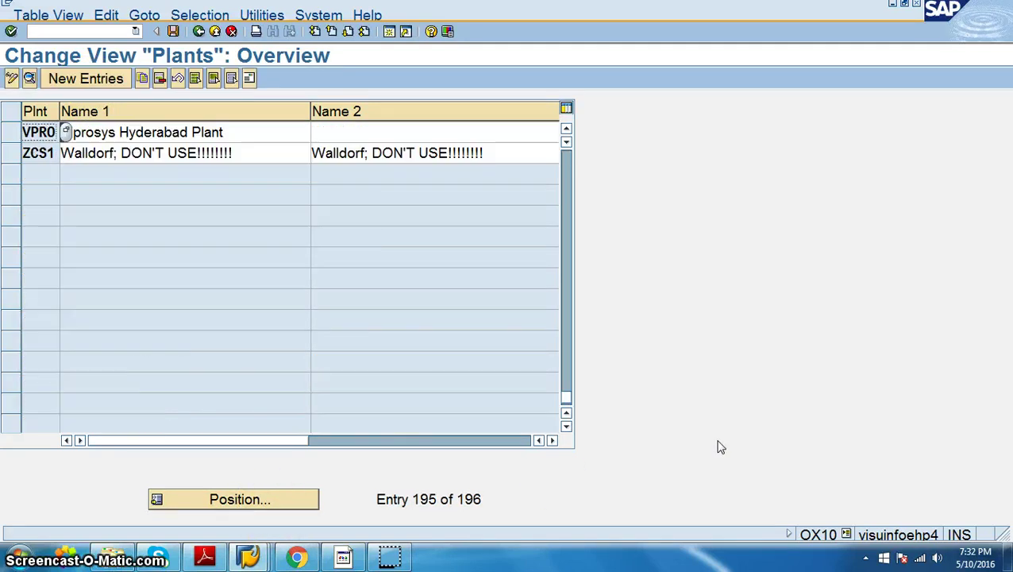
Enter "Virposys India Juridication" as Name 2 of plant VPRO
{"action": "left_click", "coordinate": [324, 131]}
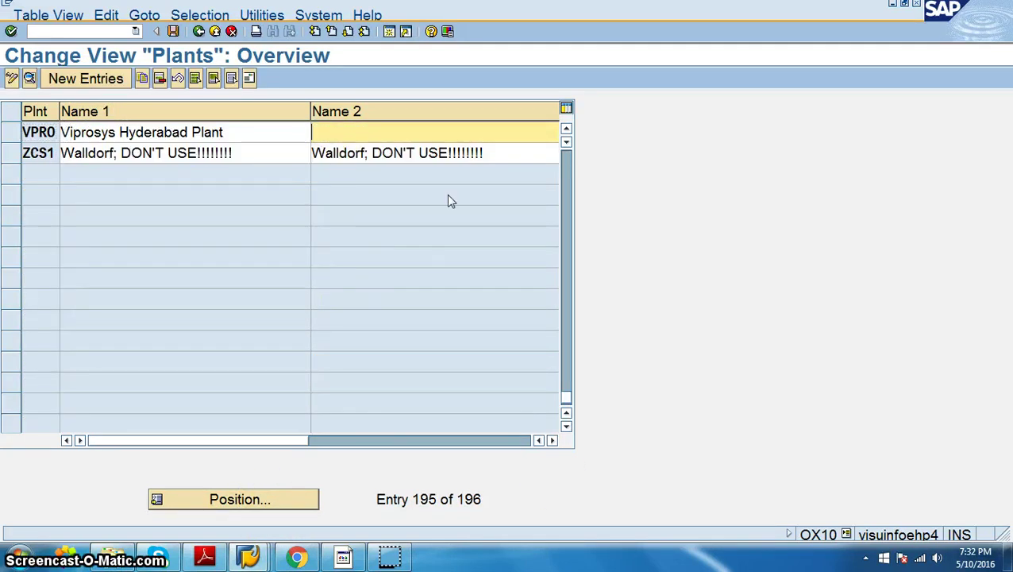
{"action": "type", "text": "Virposys "}
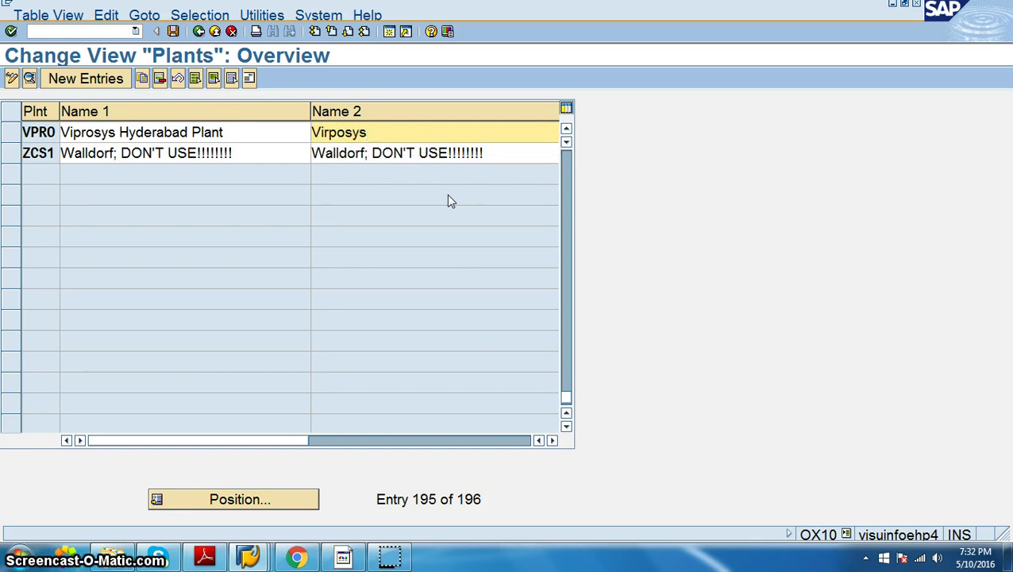
{"action": "type", "text": "J"}
{"action": "key", "text": "BackSpace"}
{"action": "type", "text": "Ind"}
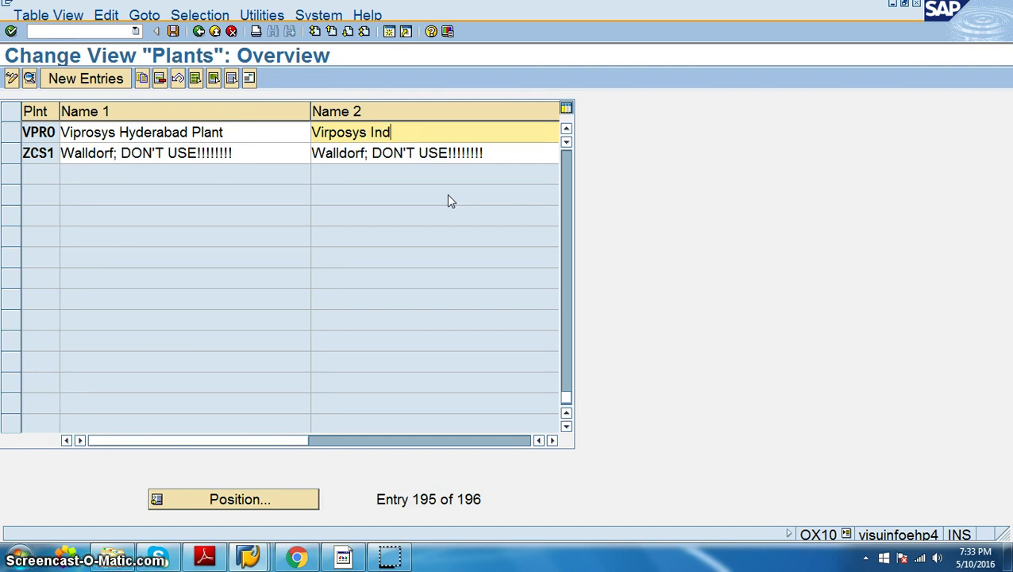
{"action": "type", "text": "ia H"}
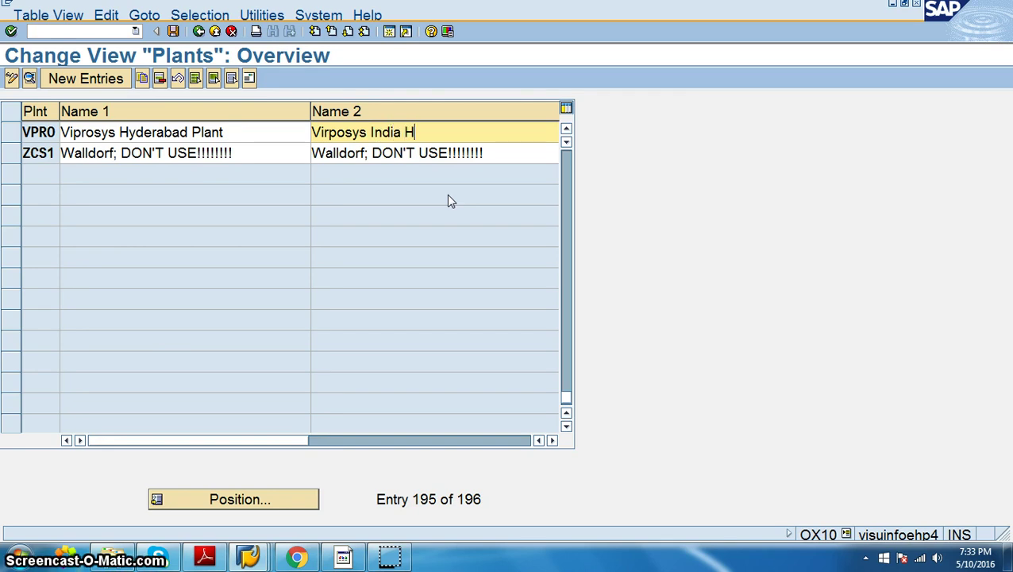
{"action": "key", "text": "BackSpace"}
{"action": "type", "text": "Juridication"}
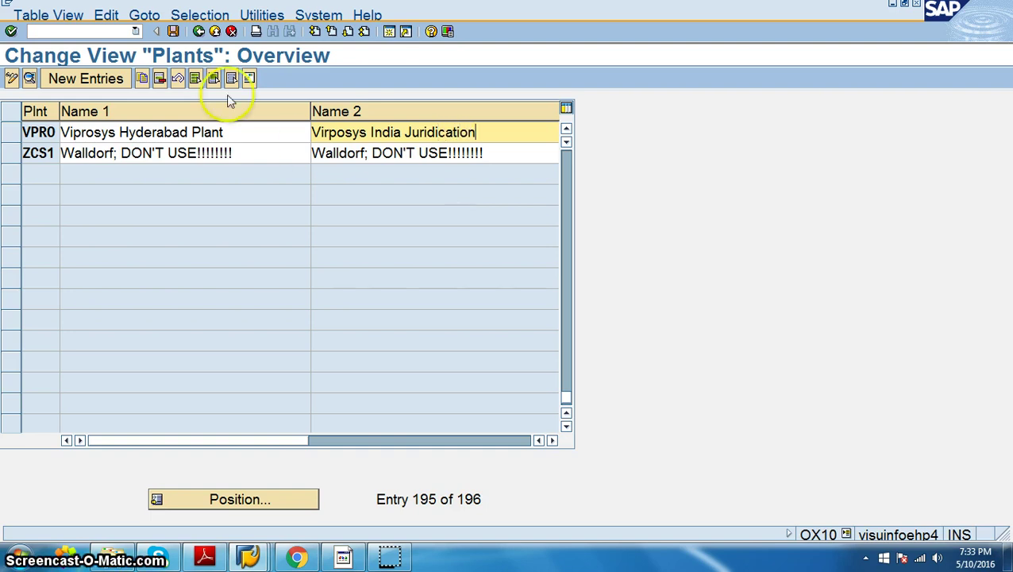
Save the plant change in customizing request EC7K901395, "new req for Viprosys", and return to the Display IMG structure
{"action": "left_click", "coordinate": [173, 30]}
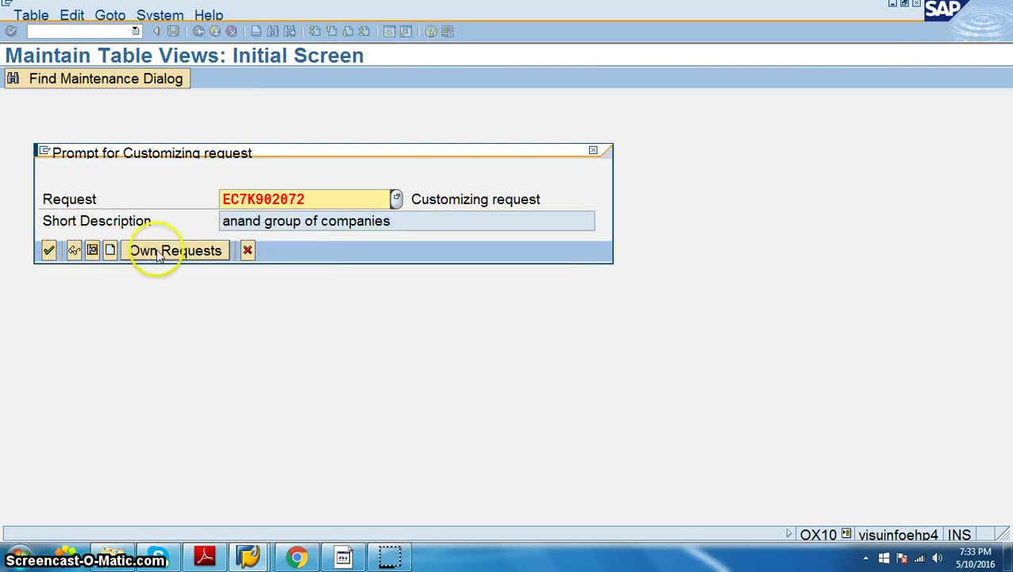
{"action": "left_click", "coordinate": [158, 255]}
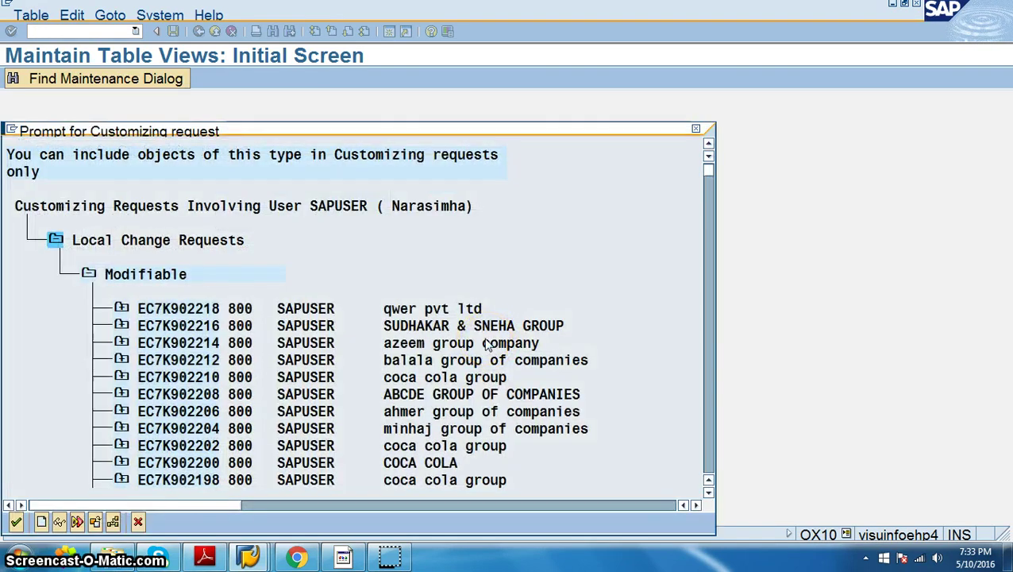
{"action": "key", "text": "ctrl+f"}
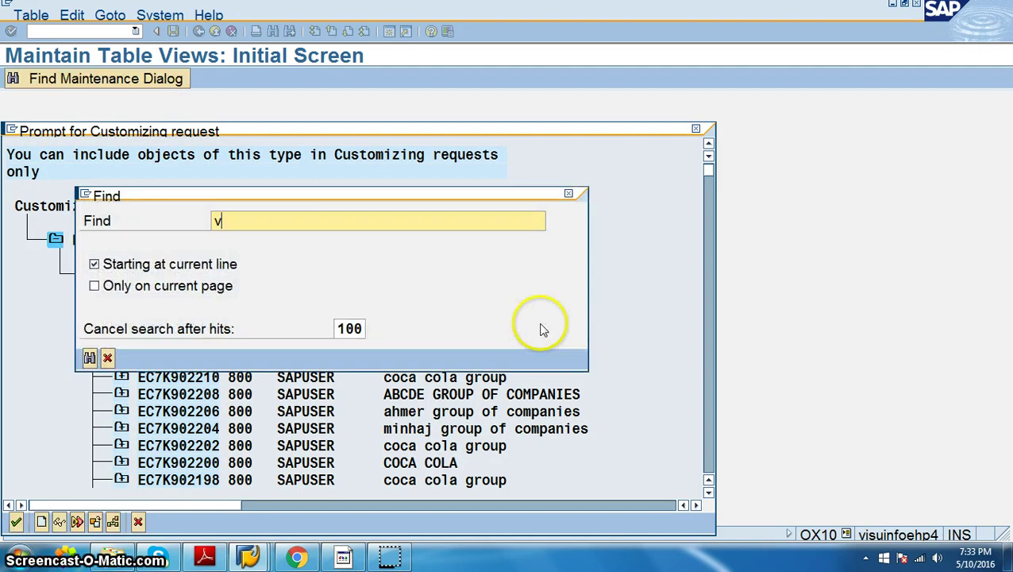
{"action": "type", "text": "viprosys"}
{"action": "key", "text": "Return"}
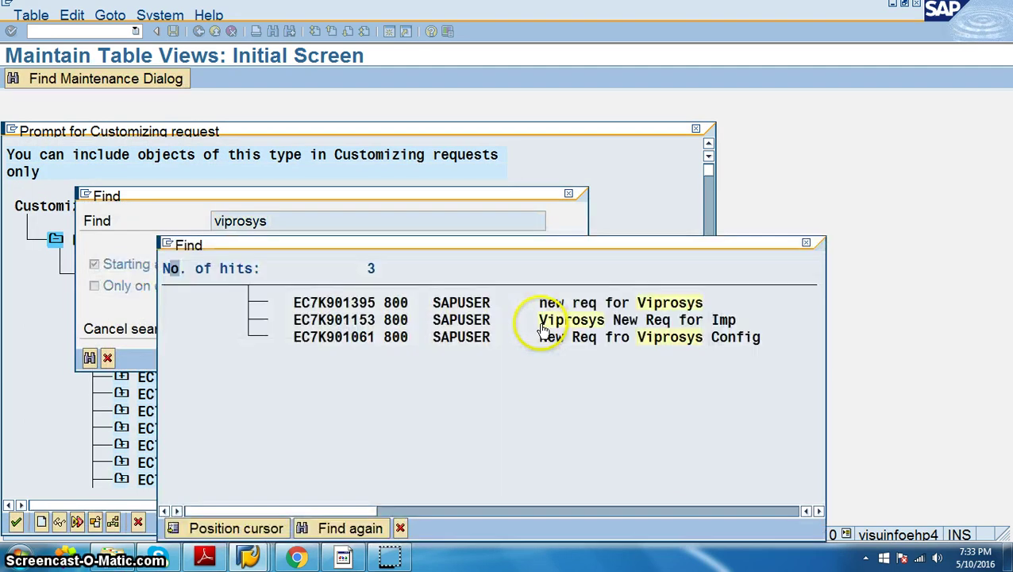
{"action": "double_click", "coordinate": [359, 307]}
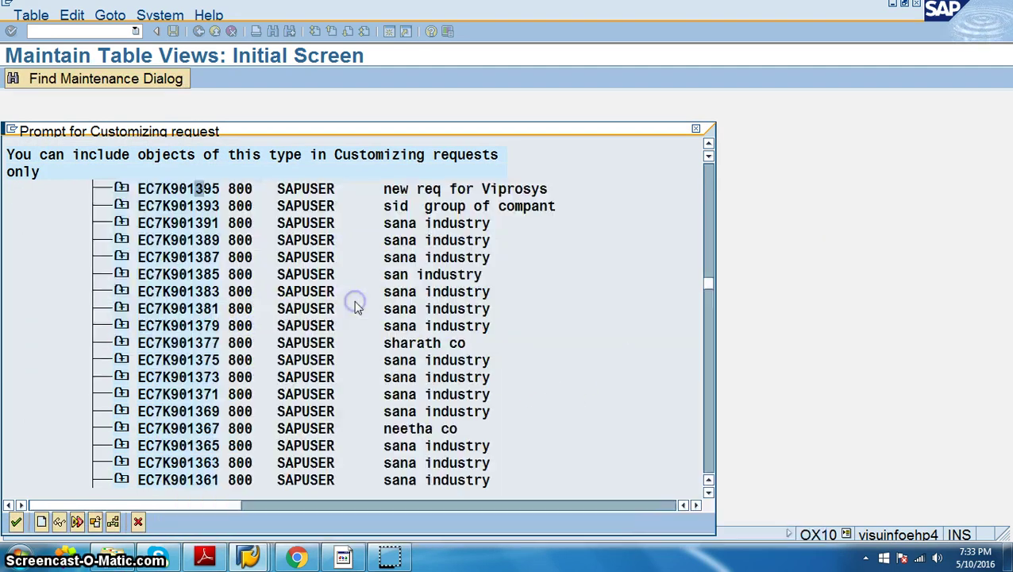
{"action": "double_click", "coordinate": [199, 189]}
{"action": "left_click", "coordinate": [48, 250]}
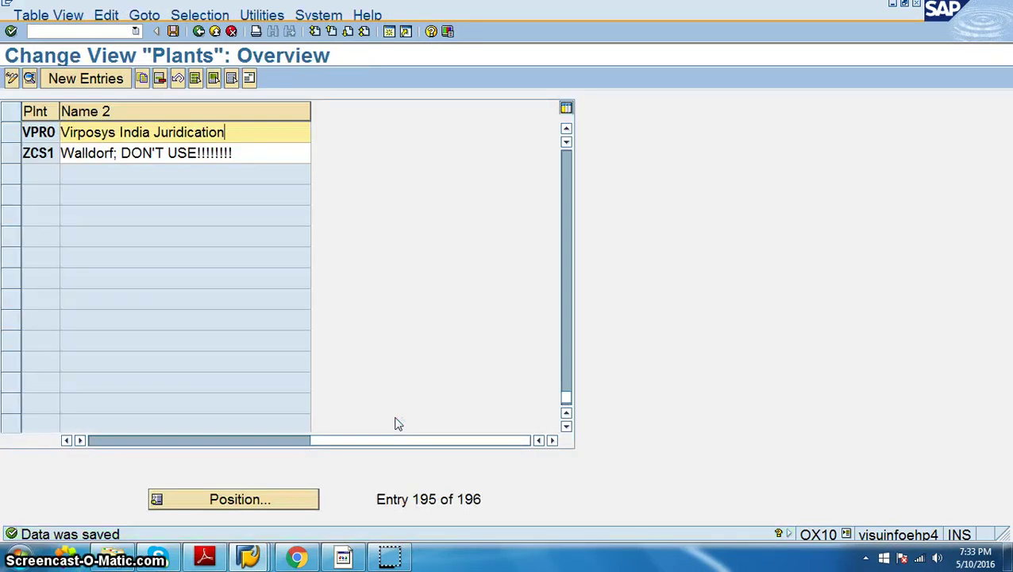
{"action": "left_click", "coordinate": [198, 31]}
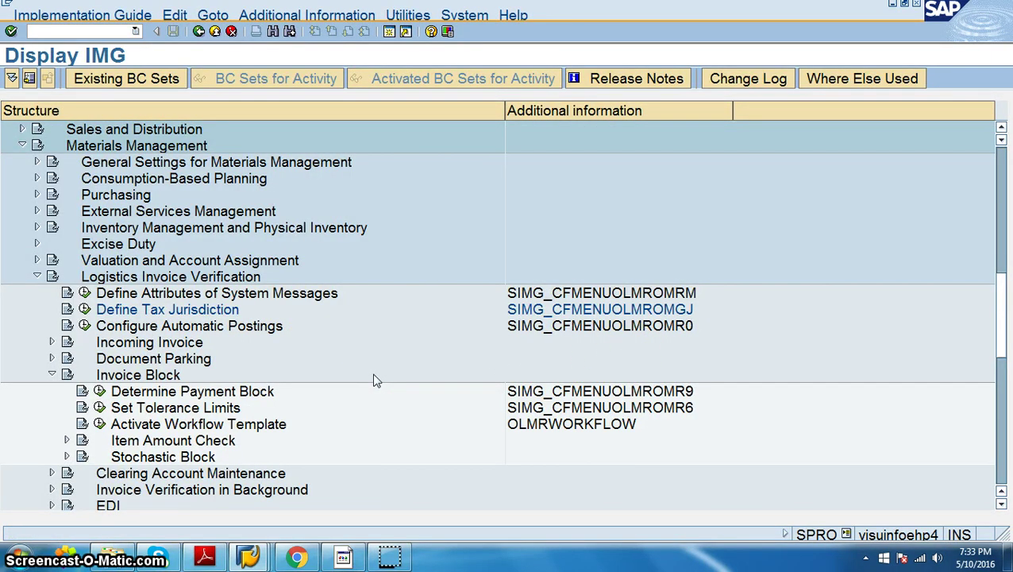
Switch to the transaction code PDF and highlight entry 16, Configure Vendor Specific Tolerances
{"action": "left_click", "coordinate": [251, 557]}
{"action": "left_click", "coordinate": [216, 558]}
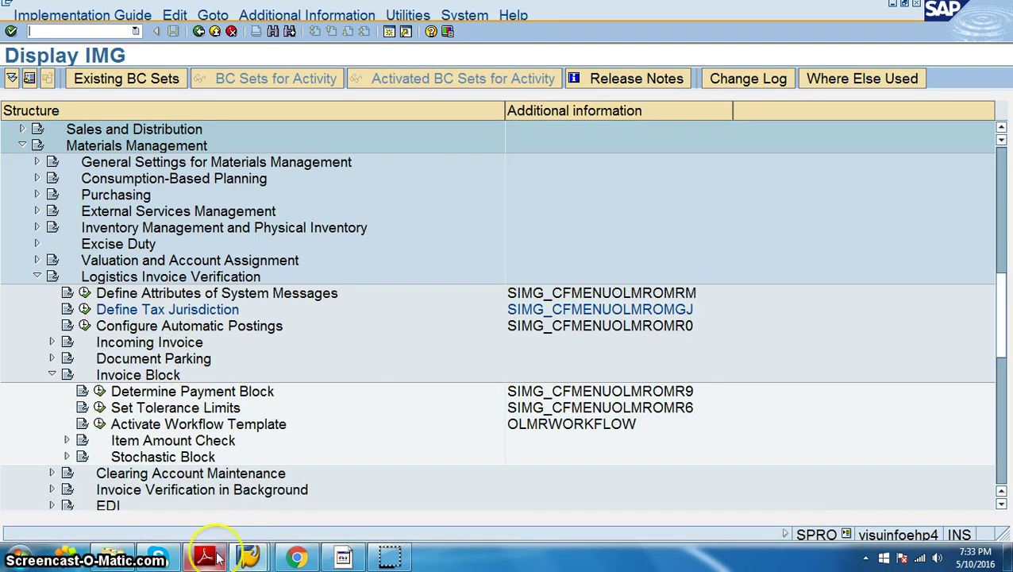
{"action": "mouse_move", "coordinate": [249, 550]}
{"action": "left_click", "coordinate": [265, 497]}
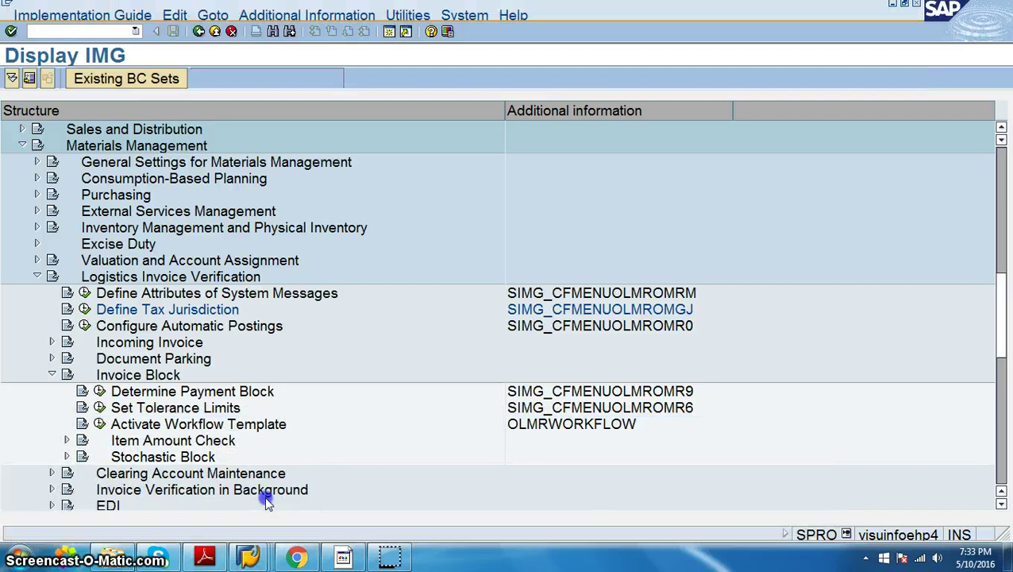
{"action": "left_click", "coordinate": [249, 554]}
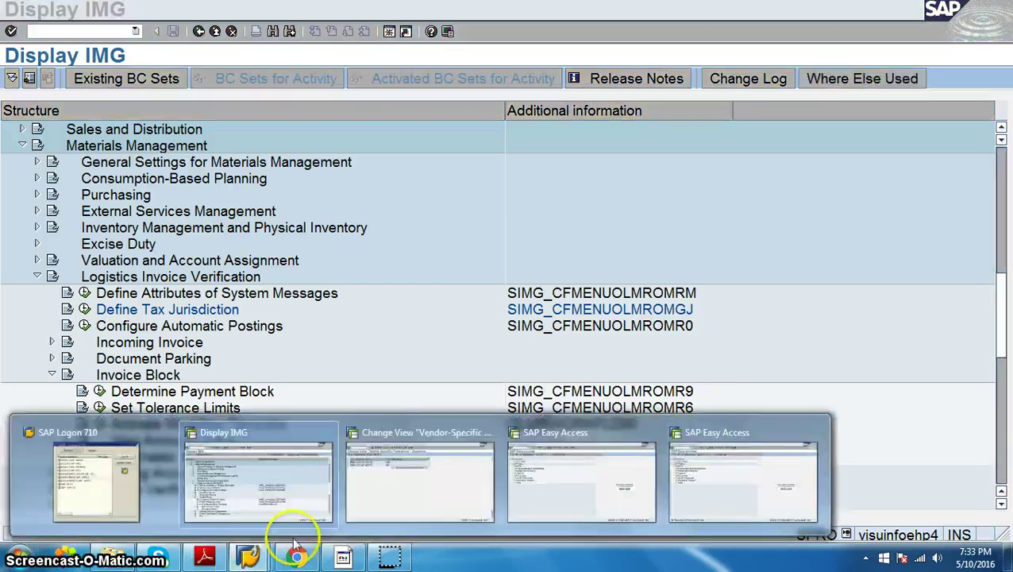
{"action": "left_click", "coordinate": [220, 552]}
{"action": "left_click", "coordinate": [328, 385]}
{"action": "left_click", "coordinate": [219, 416]}
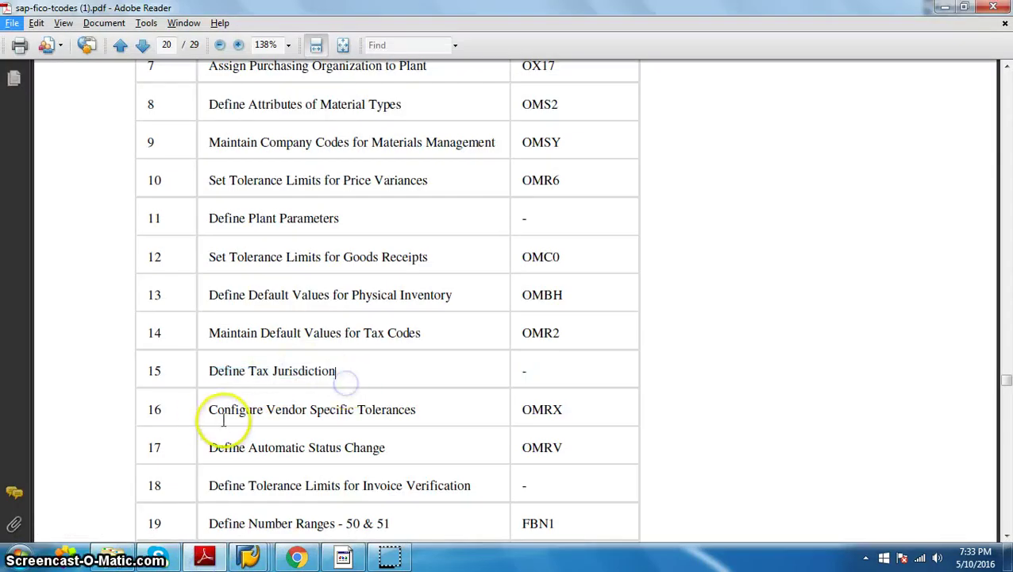
{"action": "left_click_drag", "start_coordinate": [207, 417], "coordinate": [418, 428]}
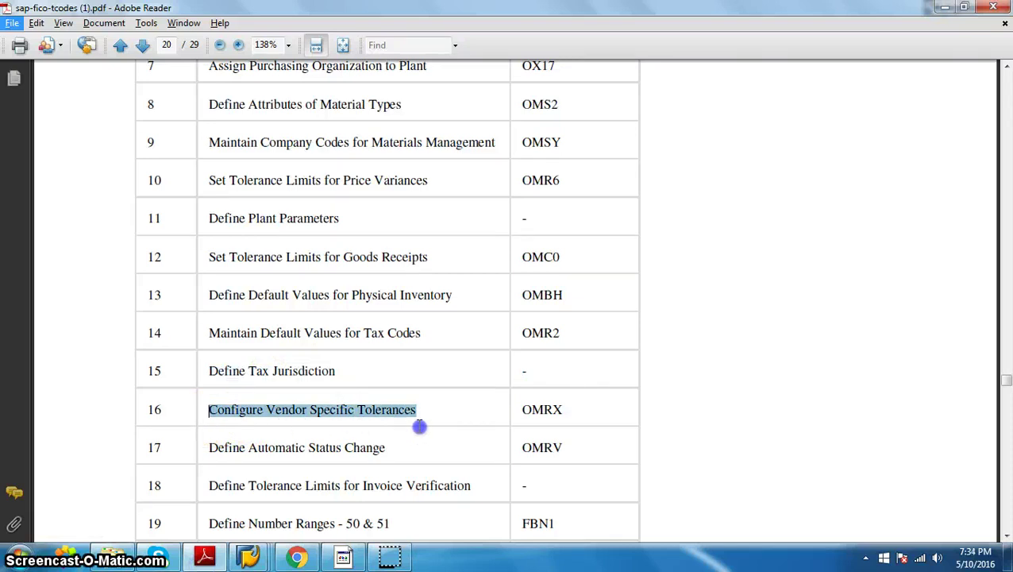
Switch to an SAP Easy Access session and run transaction OMRX for vendor specific tolerances
{"action": "key", "text": "alt+Tab"}
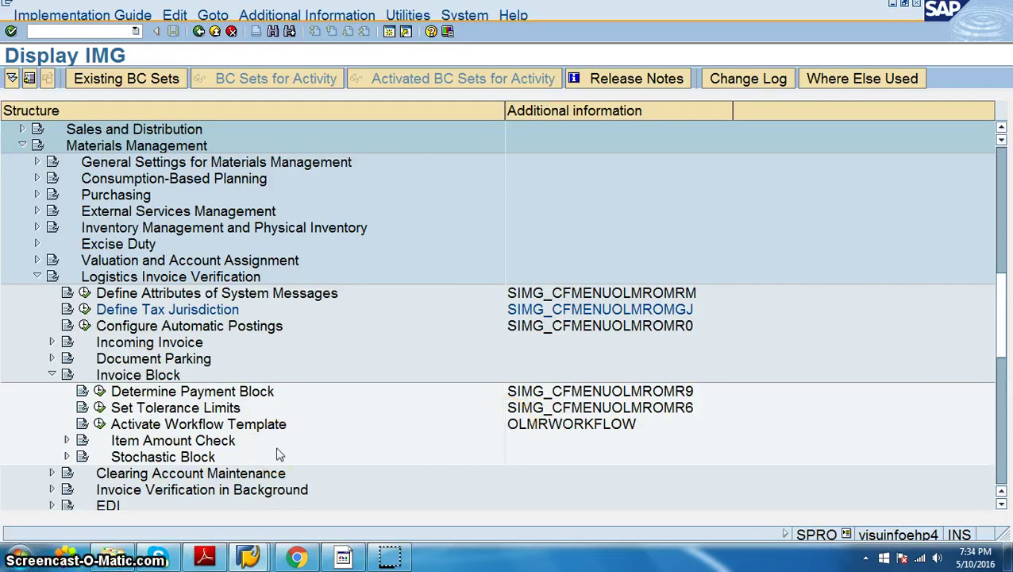
{"action": "left_click", "coordinate": [354, 457]}
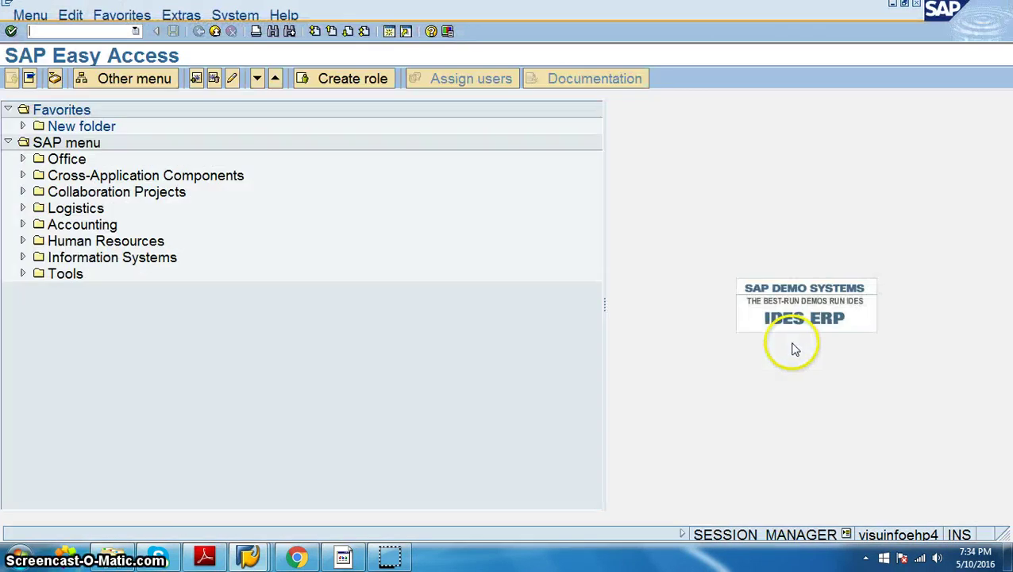
{"action": "type", "text": "omr"}
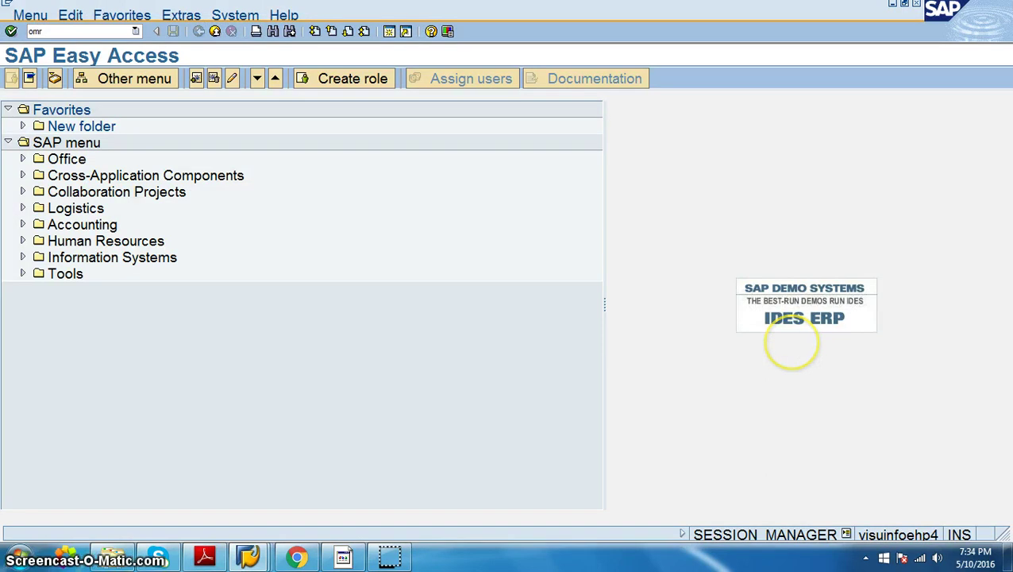
{"action": "type", "text": "x"}
{"action": "key", "text": "Return"}
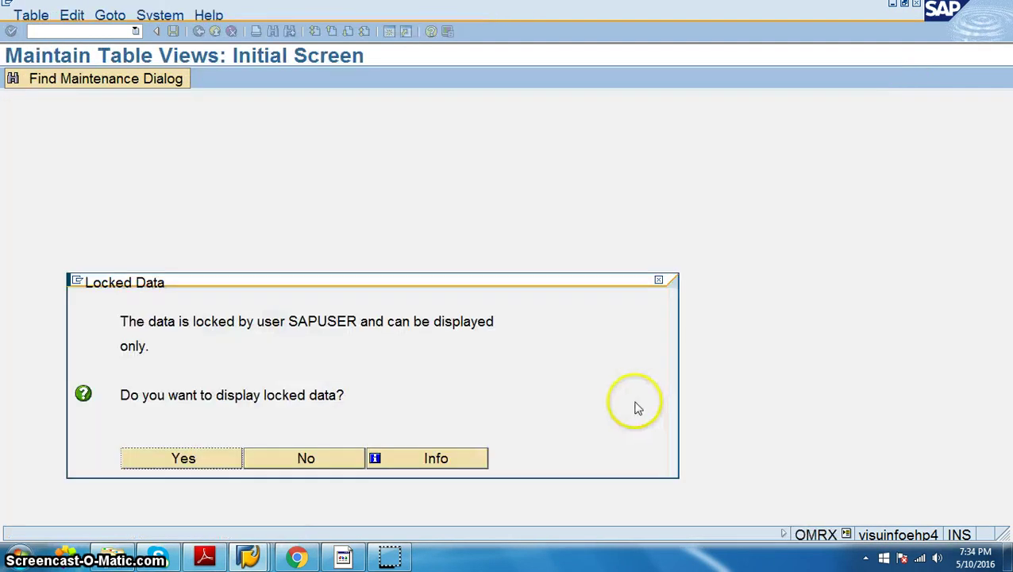
{"action": "key", "text": "alt+Tab"}
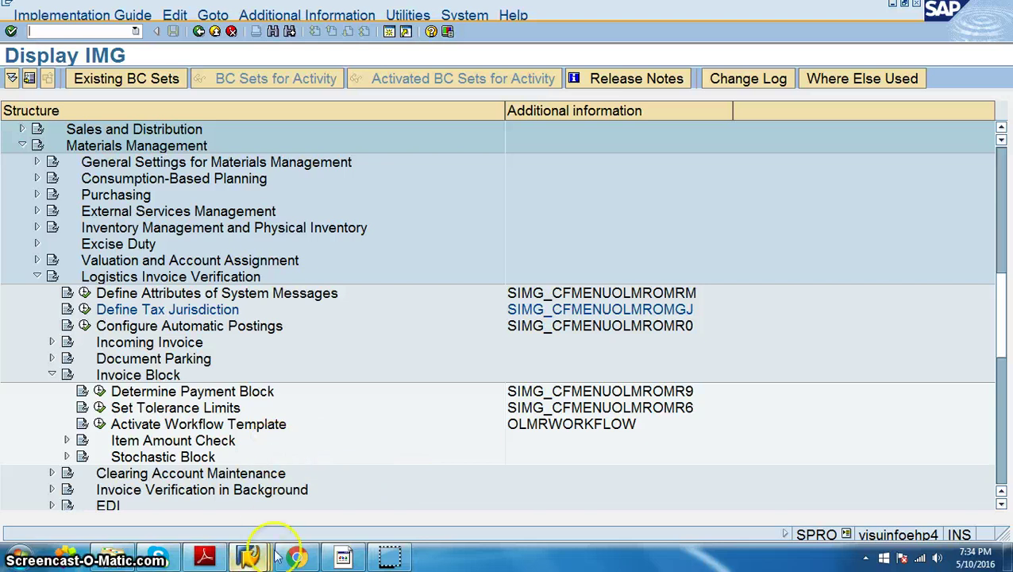
{"action": "left_click", "coordinate": [205, 556]}
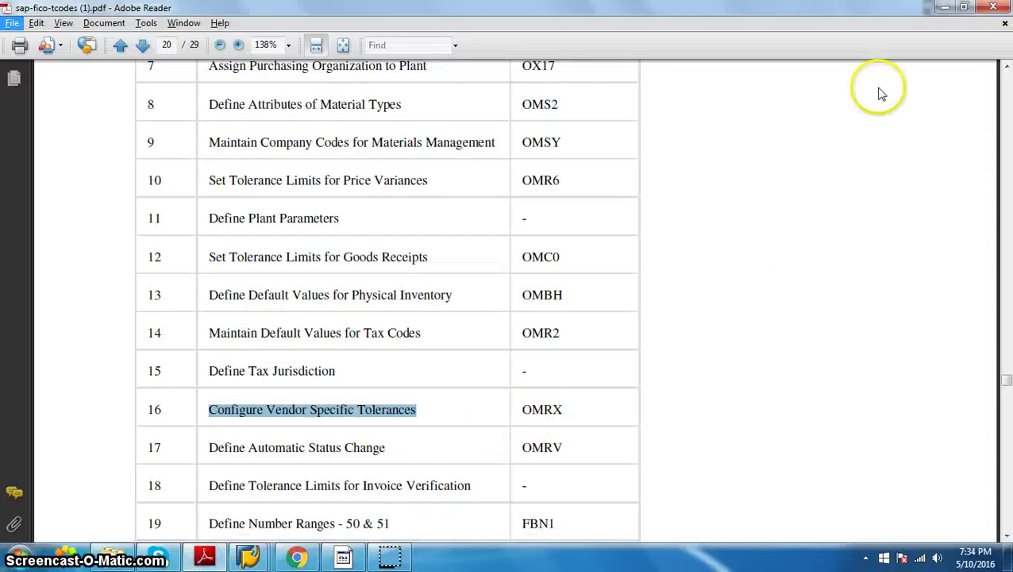
{"action": "left_click", "coordinate": [945, 7]}
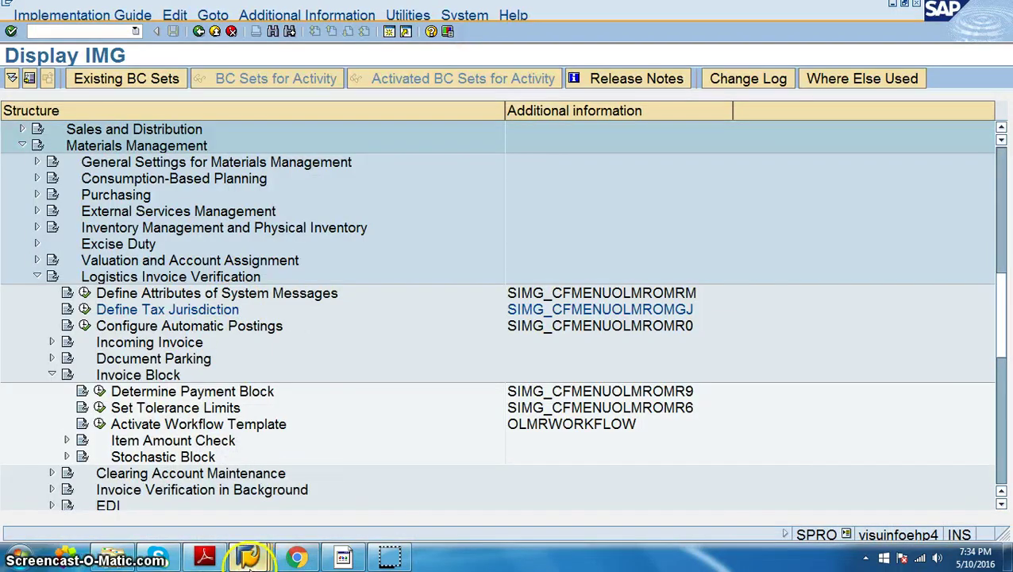
{"action": "mouse_move", "coordinate": [248, 556]}
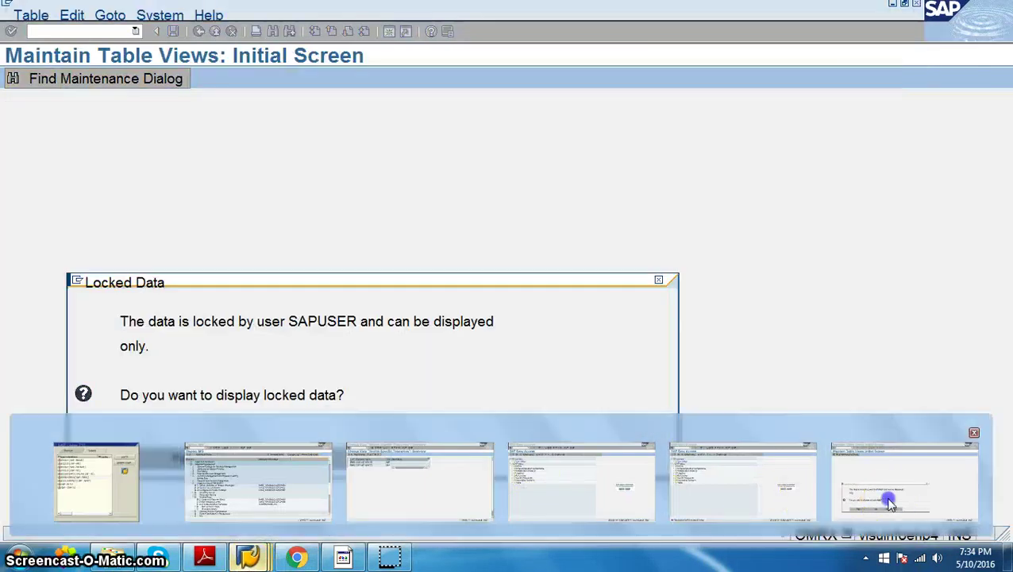
{"action": "left_click", "coordinate": [889, 502]}
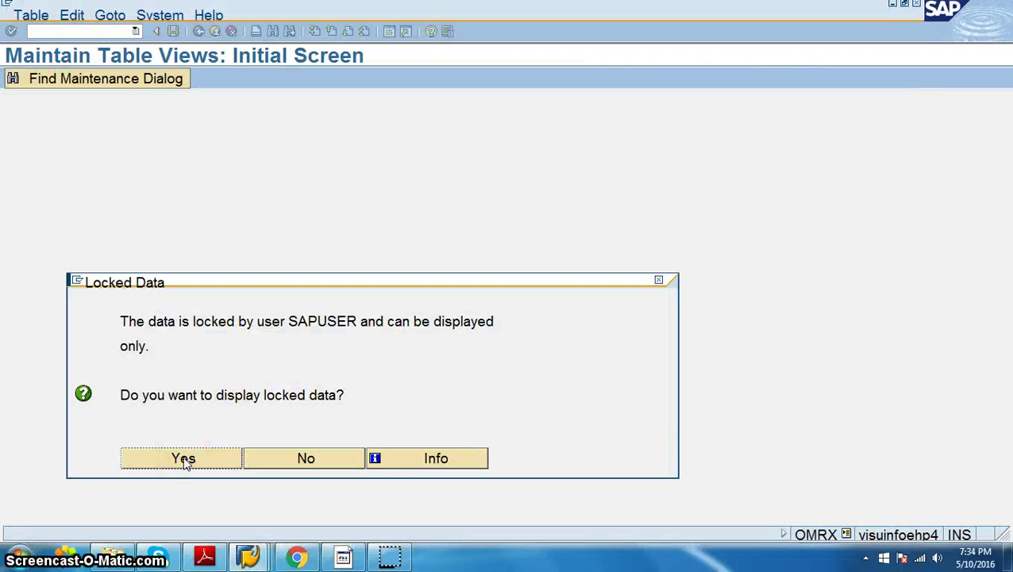
Close the other session that holds the Vendor-Specific Tolerances view, and decline displaying the locked data
{"action": "mouse_move", "coordinate": [248, 556]}
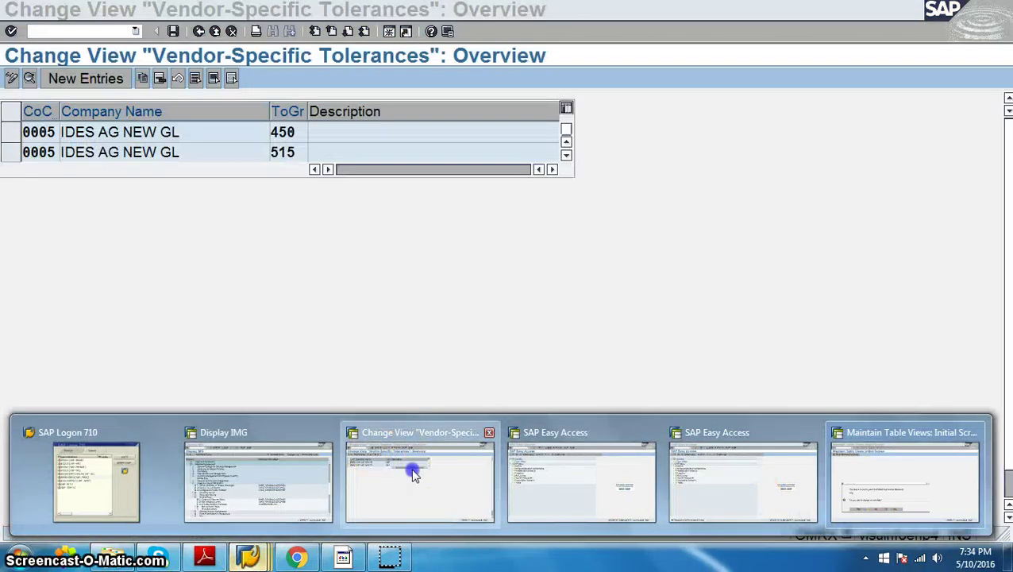
{"action": "left_click", "coordinate": [410, 468]}
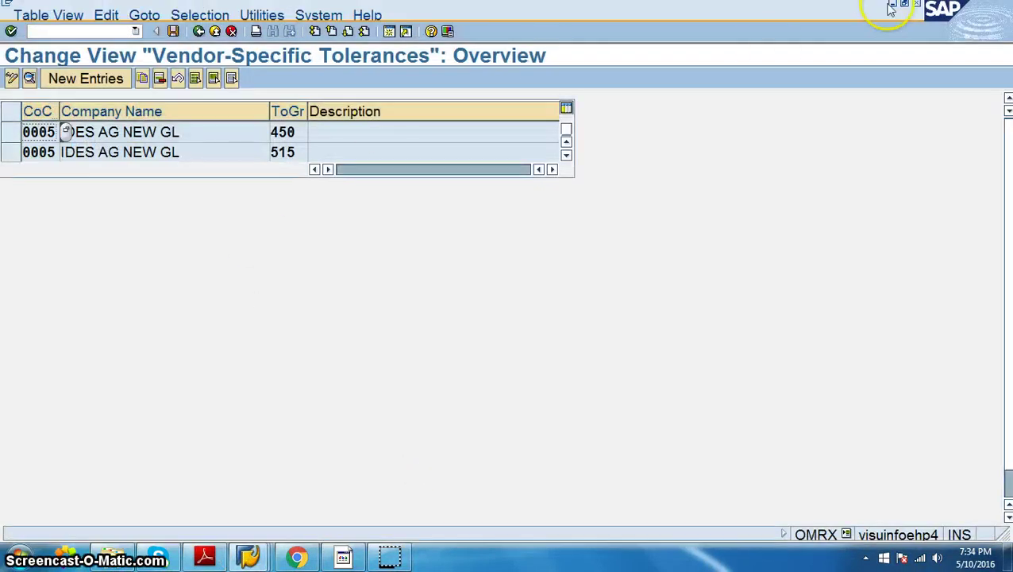
{"action": "left_click", "coordinate": [916, 7]}
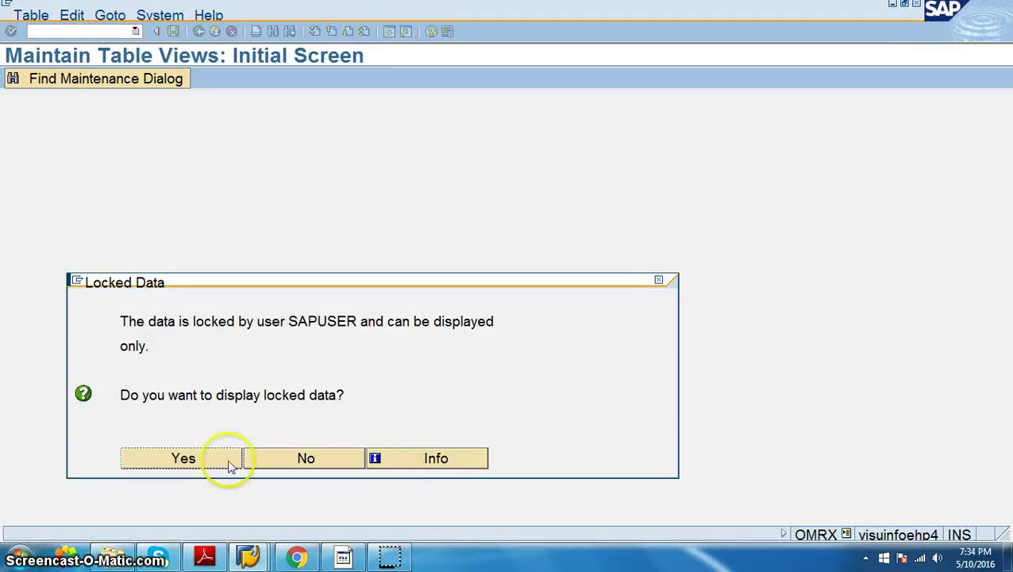
{"action": "left_click", "coordinate": [283, 461]}
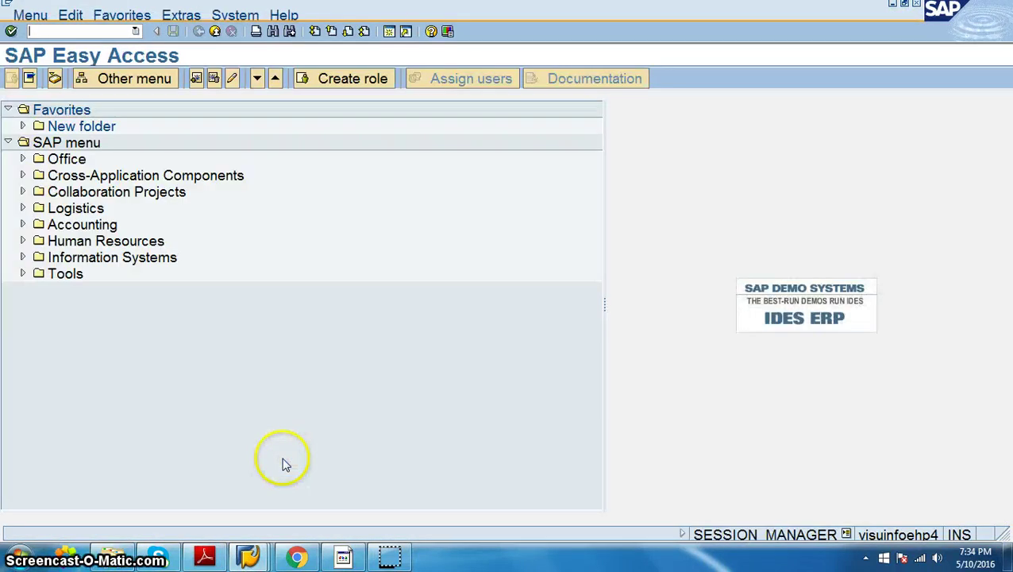
Run transaction OMRX again from the SAP Easy Access session
{"action": "left_click", "coordinate": [137, 32]}
{"action": "left_click", "coordinate": [95, 46]}
{"action": "key", "text": "Return"}
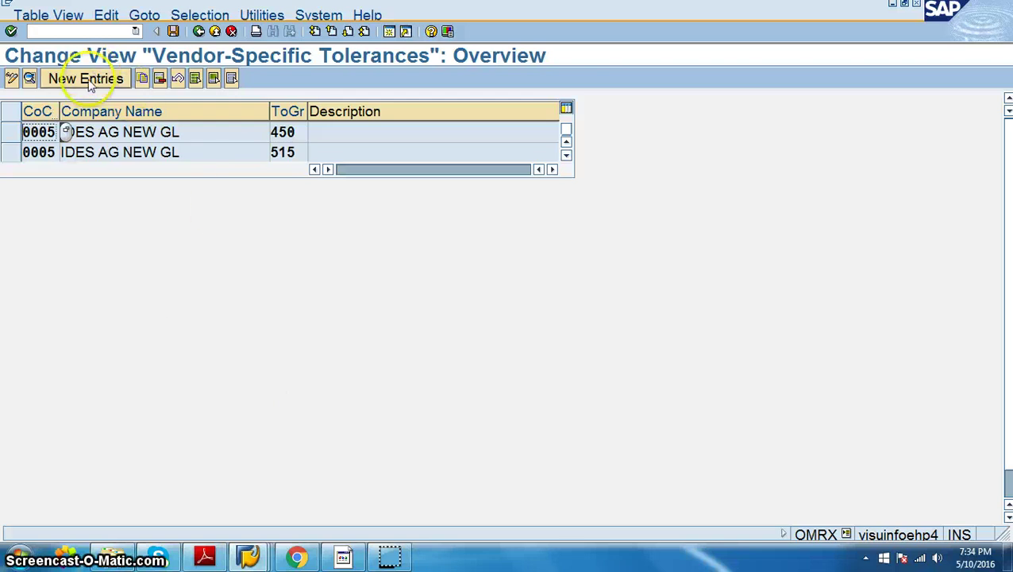
Start a new vendor-specific tolerance entry for company code vpro with tolerance group vpro
{"action": "left_click", "coordinate": [86, 78]}
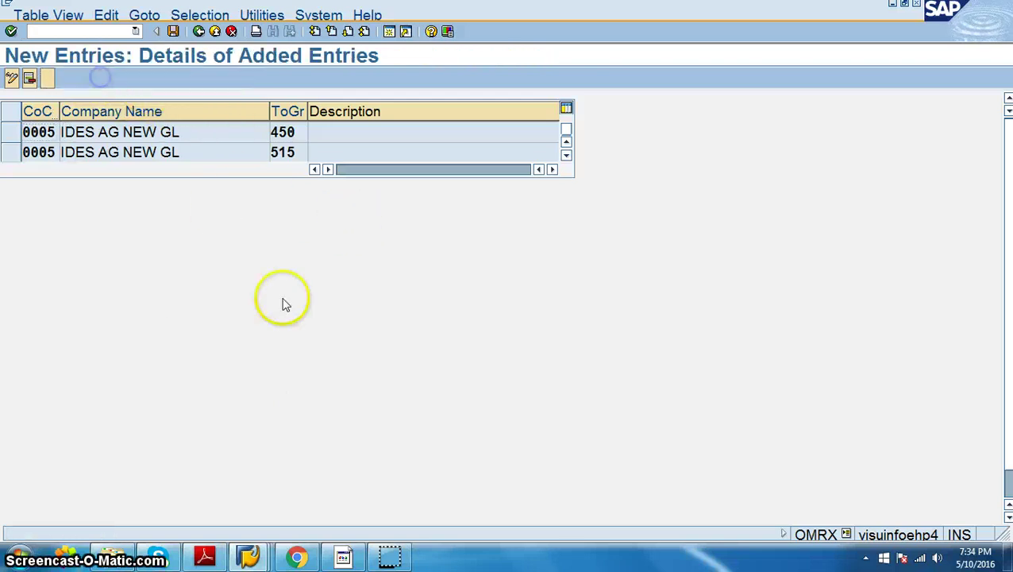
{"action": "type", "text": "V"}
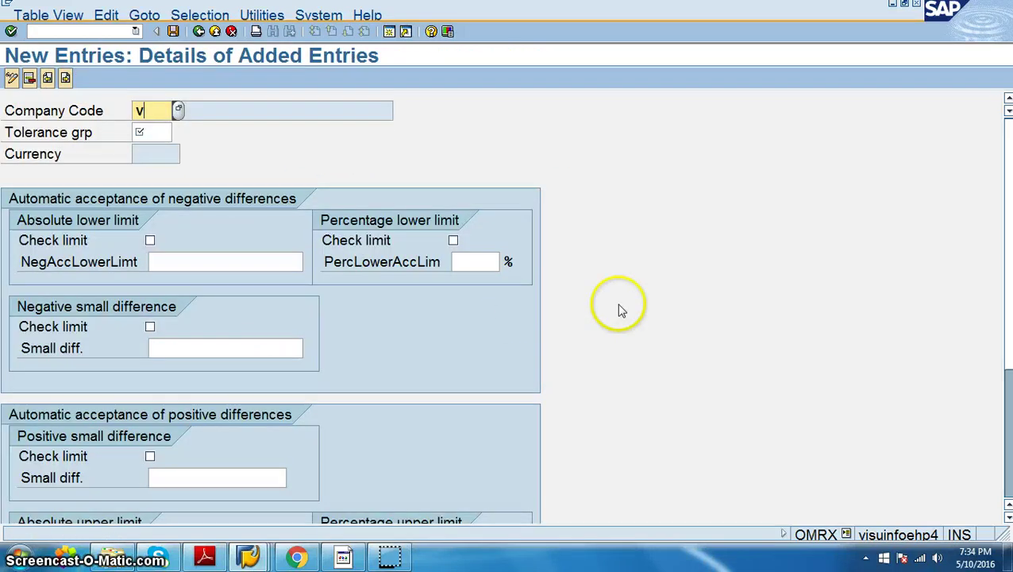
{"action": "key", "text": "Tab"}
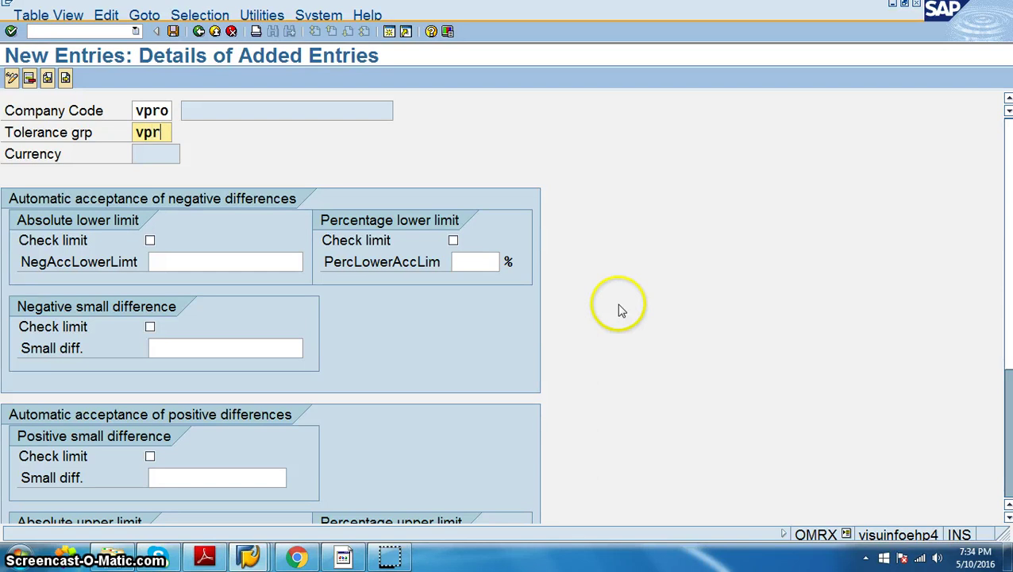
{"action": "key", "text": "Return"}
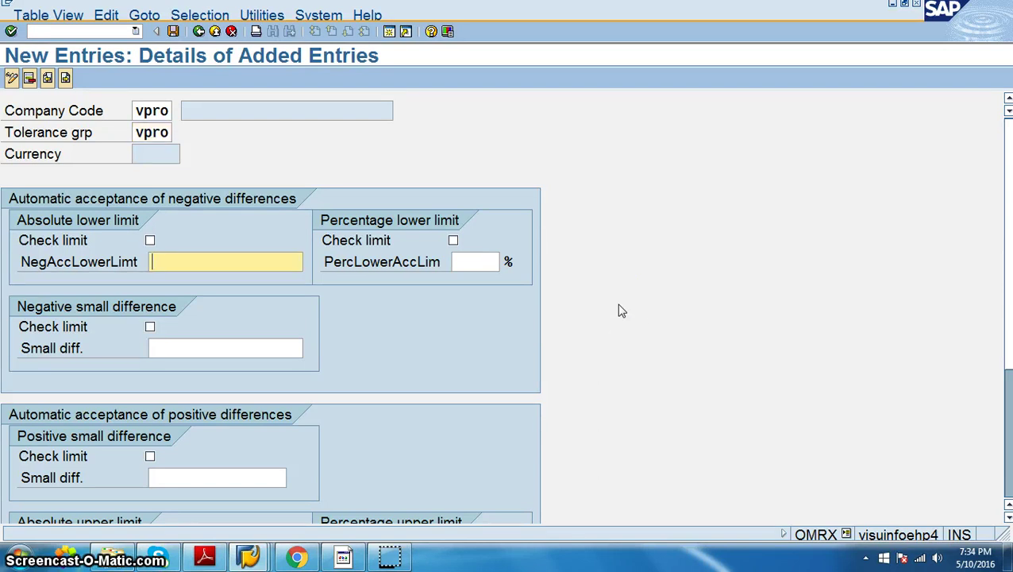
For negative differences, set the absolute lower limit to 1000 and enable the percentage lower limit check at 10%
{"action": "key", "text": "Tab"}
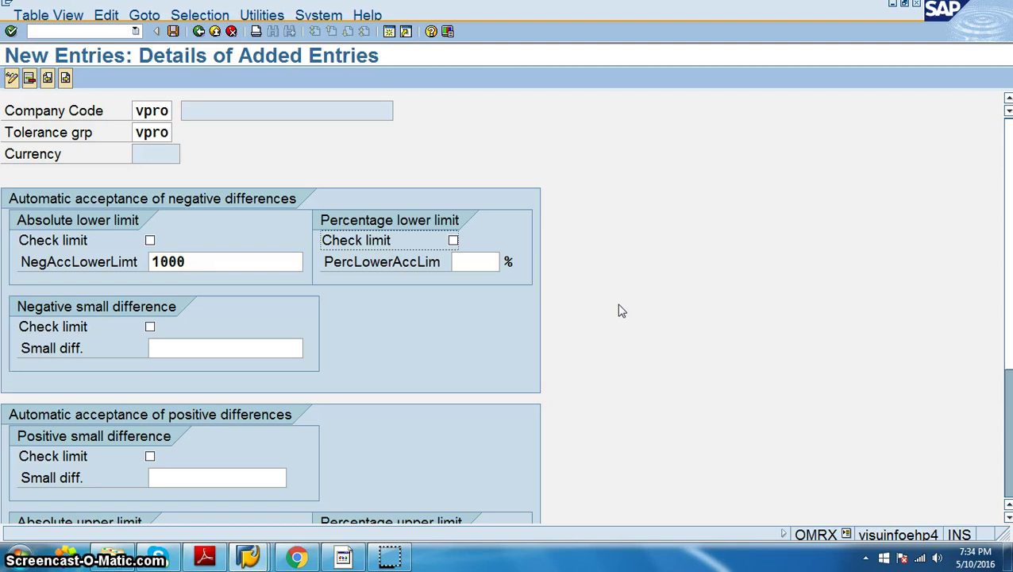
{"action": "left_click", "coordinate": [452, 240]}
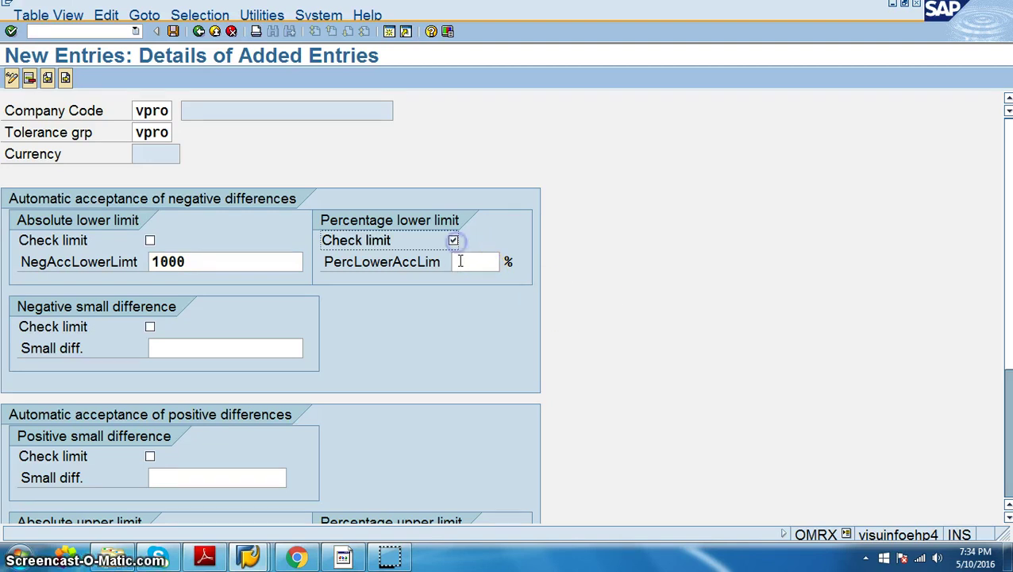
{"action": "left_click", "coordinate": [459, 261]}
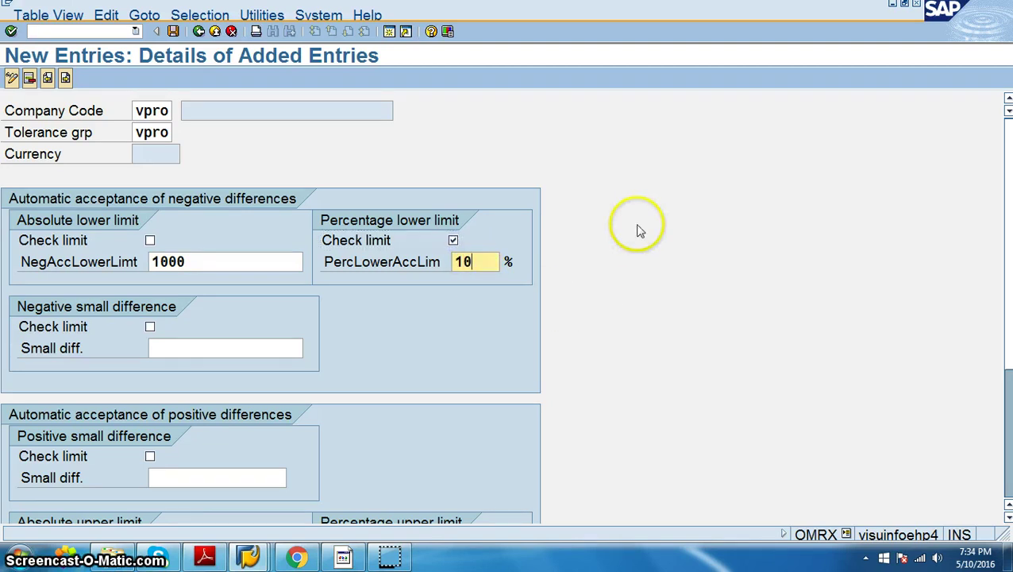
Set the negative small difference to 10 and enable its limit check
{"action": "left_click", "coordinate": [189, 349]}
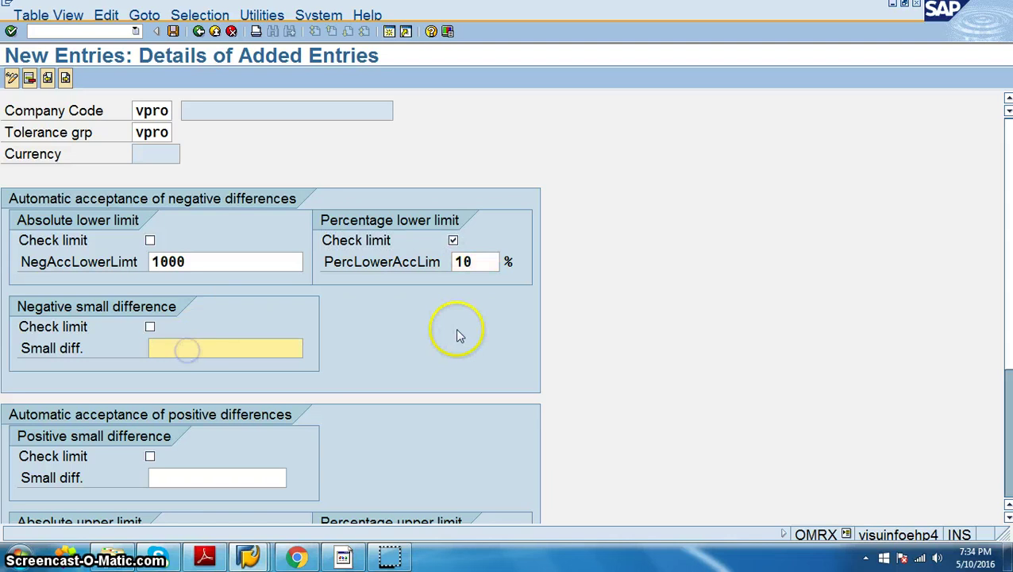
{"action": "type", "text": "10"}
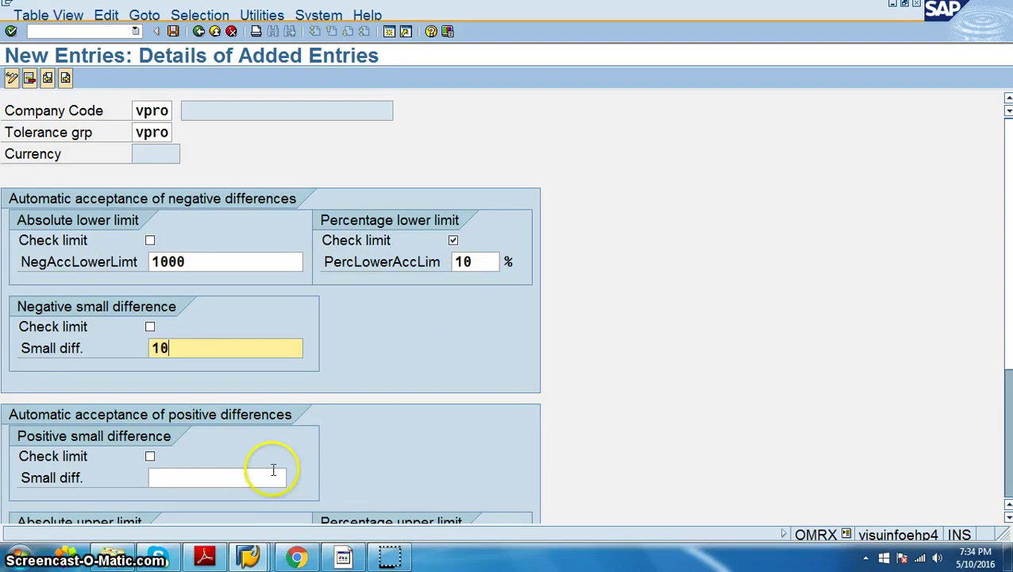
{"action": "scroll", "coordinate": [273, 470], "scroll_direction": "down", "scroll_amount": 1}
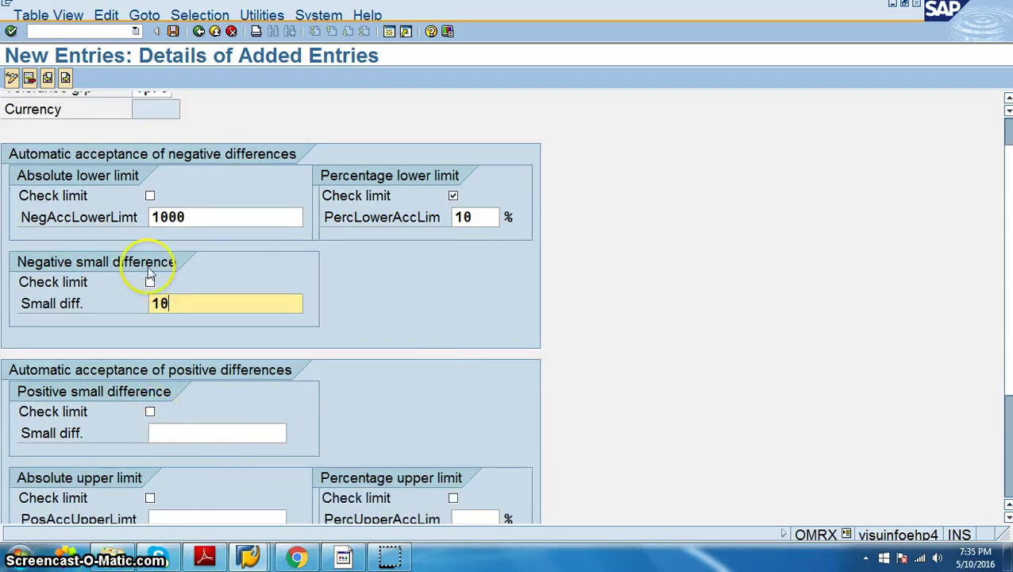
{"action": "left_click", "coordinate": [150, 282]}
Enable the limit check for the positive small difference and set it to 10
{"action": "left_click", "coordinate": [149, 411]}
{"action": "left_click", "coordinate": [154, 429]}
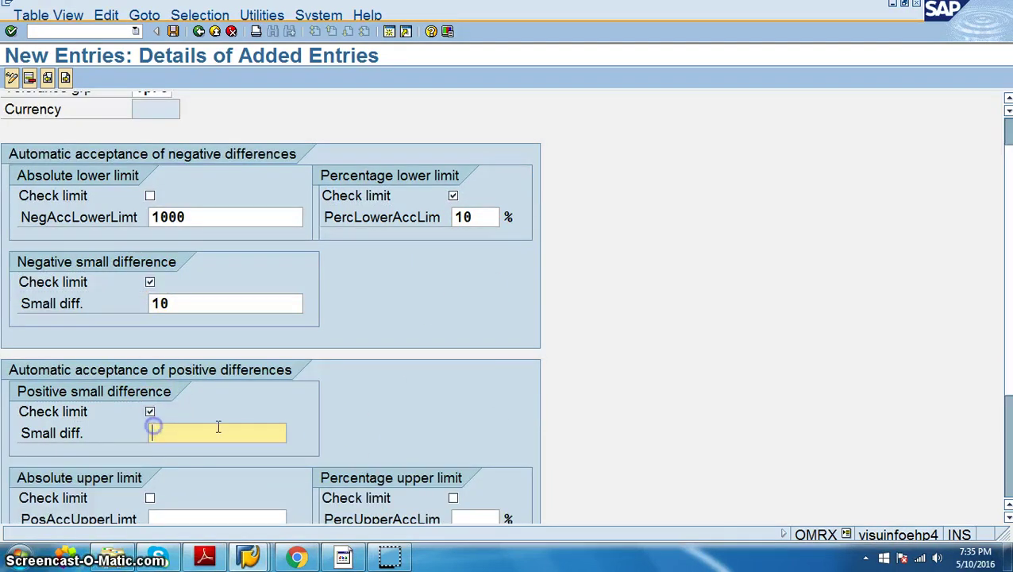
{"action": "type", "text": "10"}
Set the absolute upper limit for positive differences to 10000000, leaving its limit check disabled
{"action": "scroll", "coordinate": [521, 390], "scroll_direction": "down", "scroll_amount": 3}
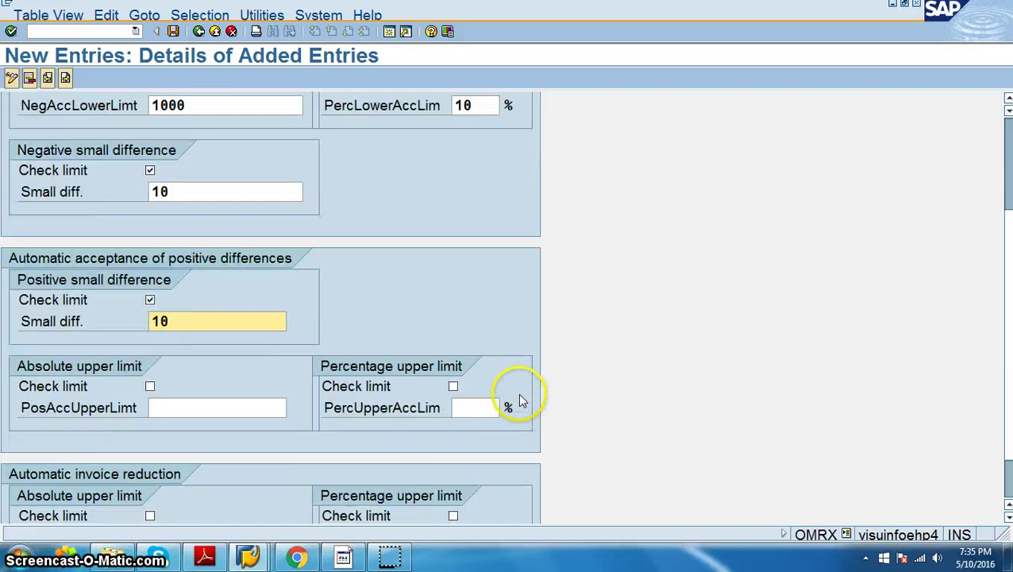
{"action": "left_click", "coordinate": [150, 386]}
{"action": "left_click", "coordinate": [162, 408]}
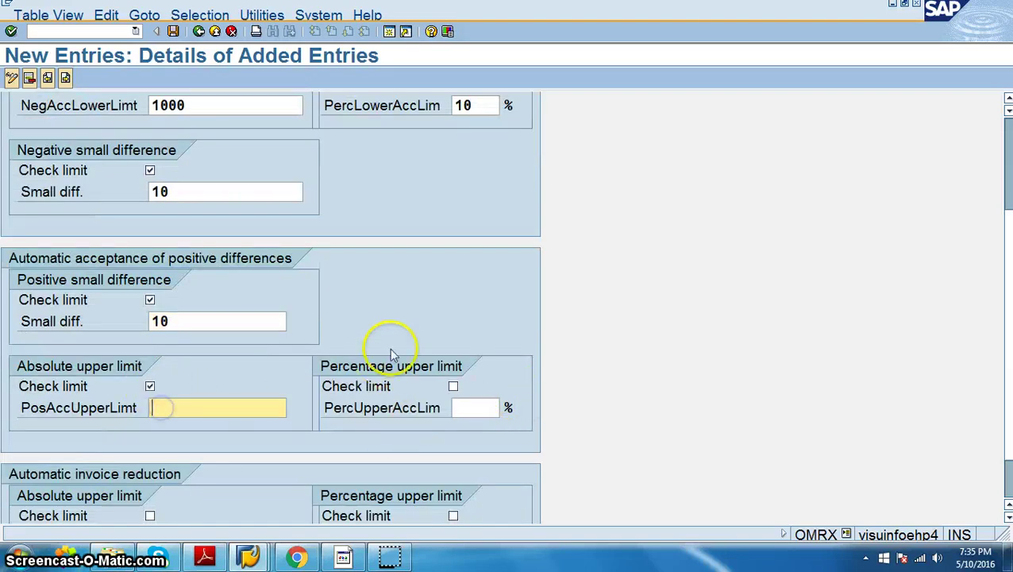
{"action": "type", "text": "10000000"}
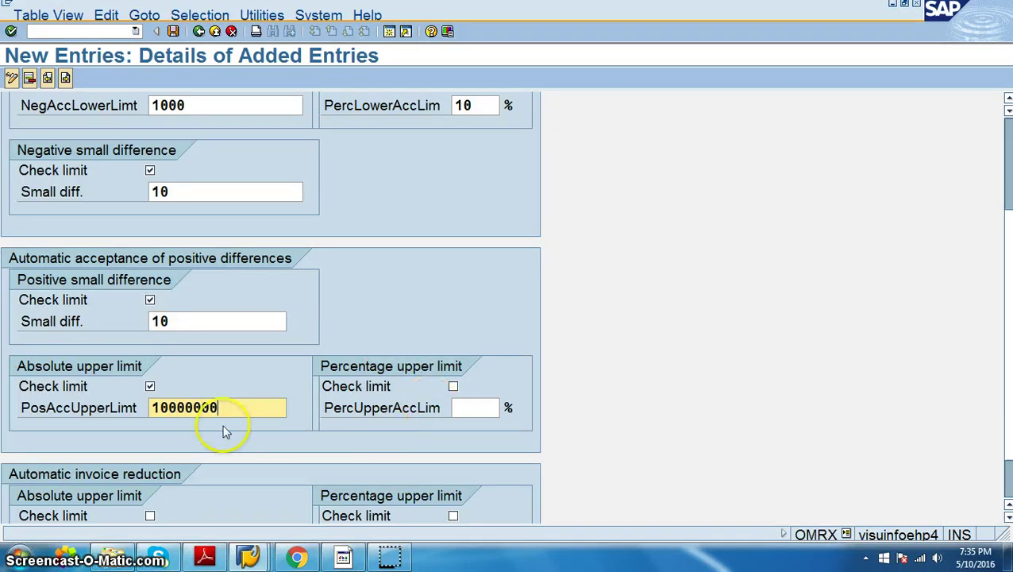
{"action": "left_click", "coordinate": [149, 386]}
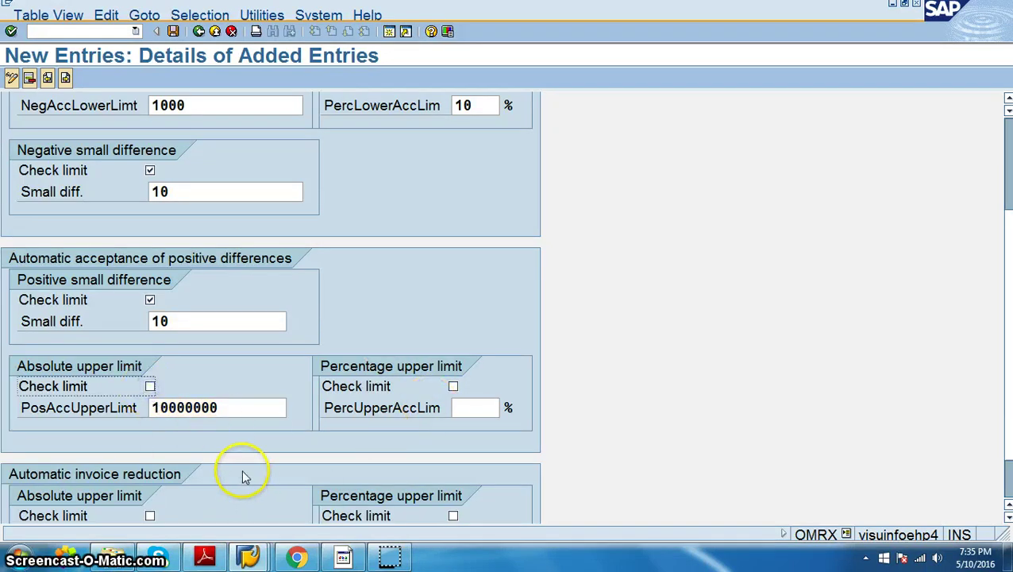
Review the new tolerance entry and try to save it
{"action": "scroll", "coordinate": [204, 443], "scroll_direction": "down", "scroll_amount": 2}
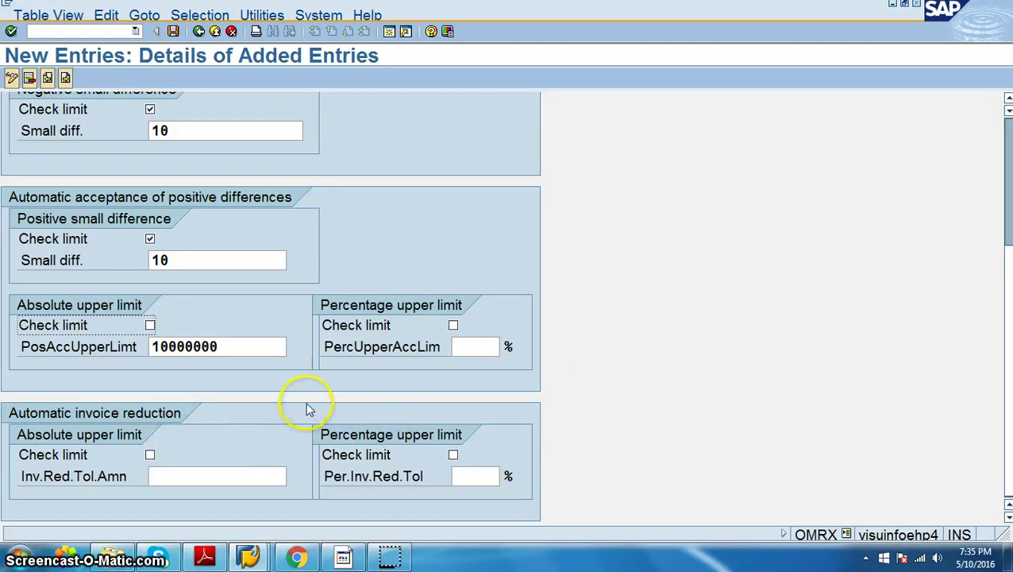
{"action": "scroll", "coordinate": [308, 407], "scroll_direction": "up", "scroll_amount": 7}
{"action": "scroll", "coordinate": [308, 409], "scroll_direction": "up", "scroll_amount": 1}
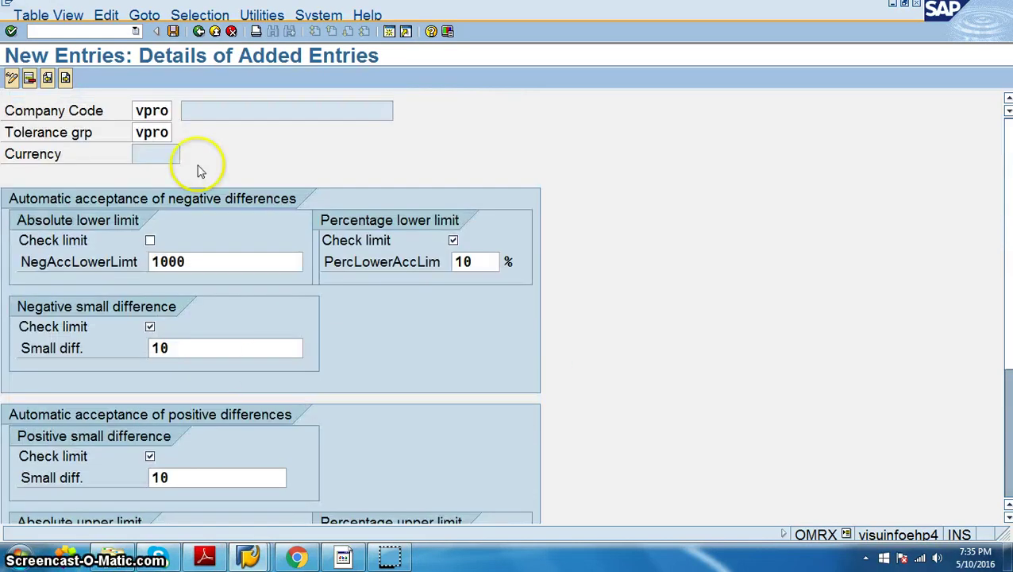
{"action": "left_click", "coordinate": [173, 32]}
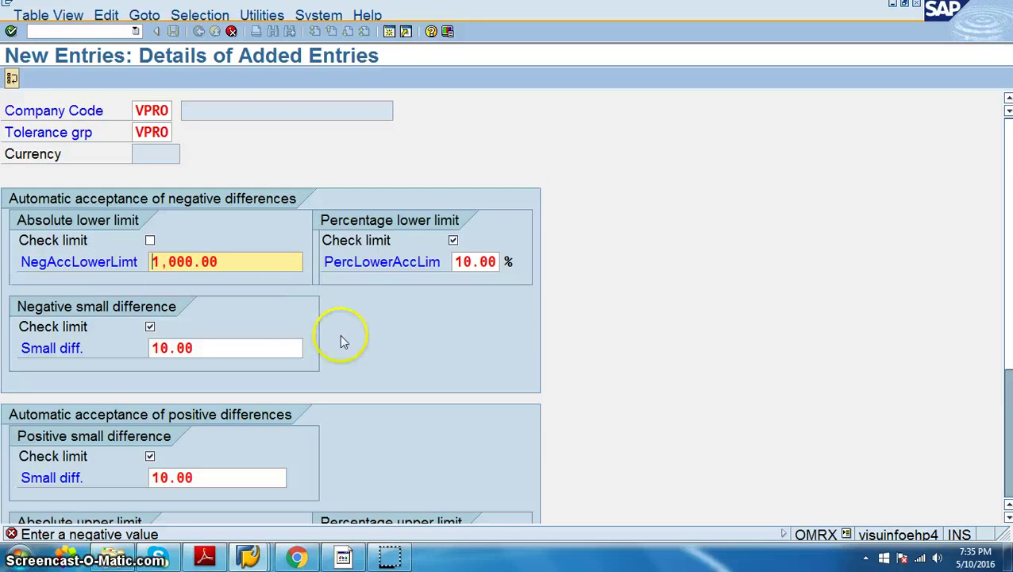
Change the absolute lower limit to 1,000.00- and negative small difference to 10.00-, save in customizing request EC7K901395, and return to SAP Easy Access
{"action": "scroll", "coordinate": [376, 386], "scroll_direction": "down", "scroll_amount": 2}
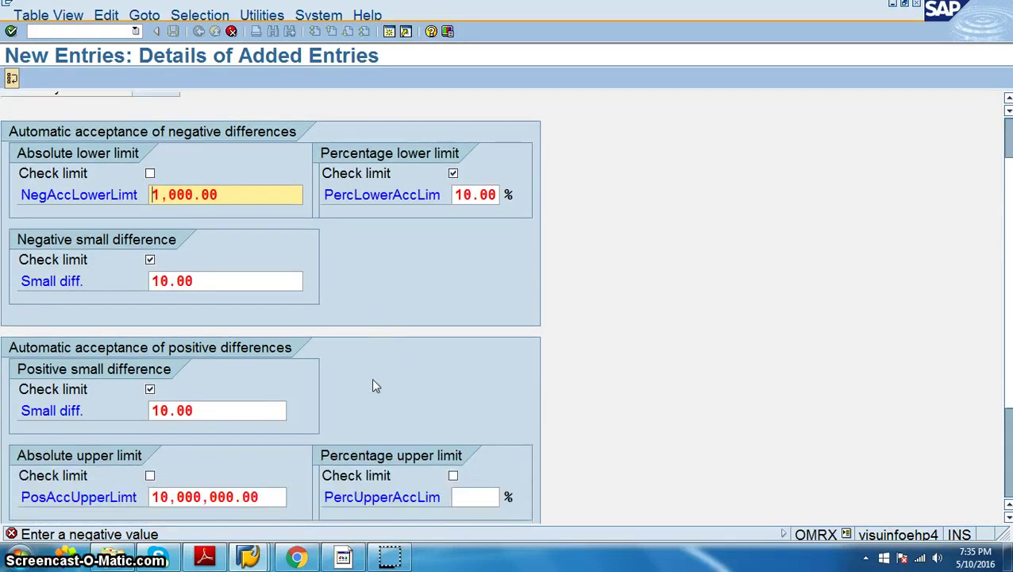
{"action": "type", "text": "-"}
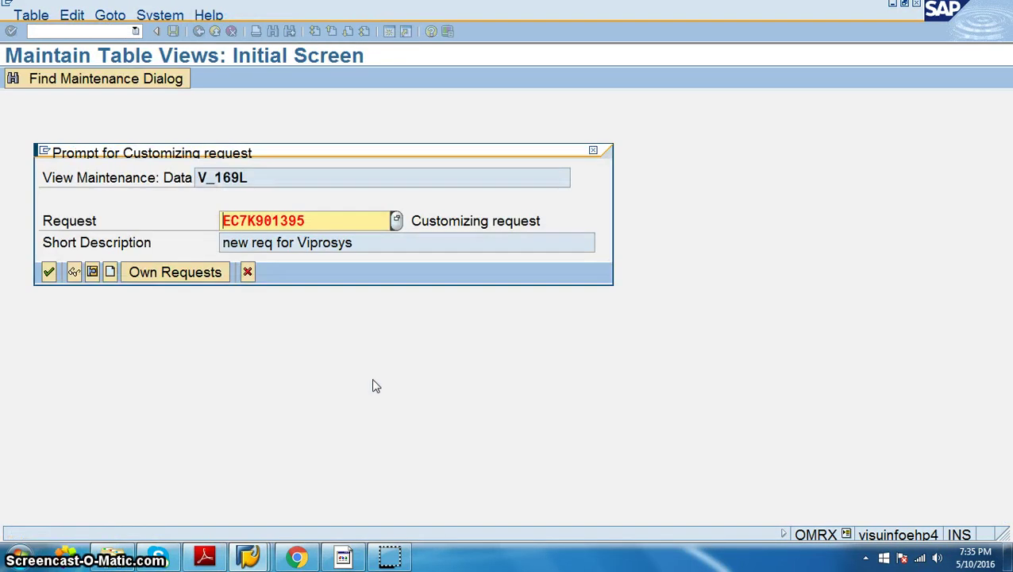
{"action": "left_click", "coordinate": [49, 271]}
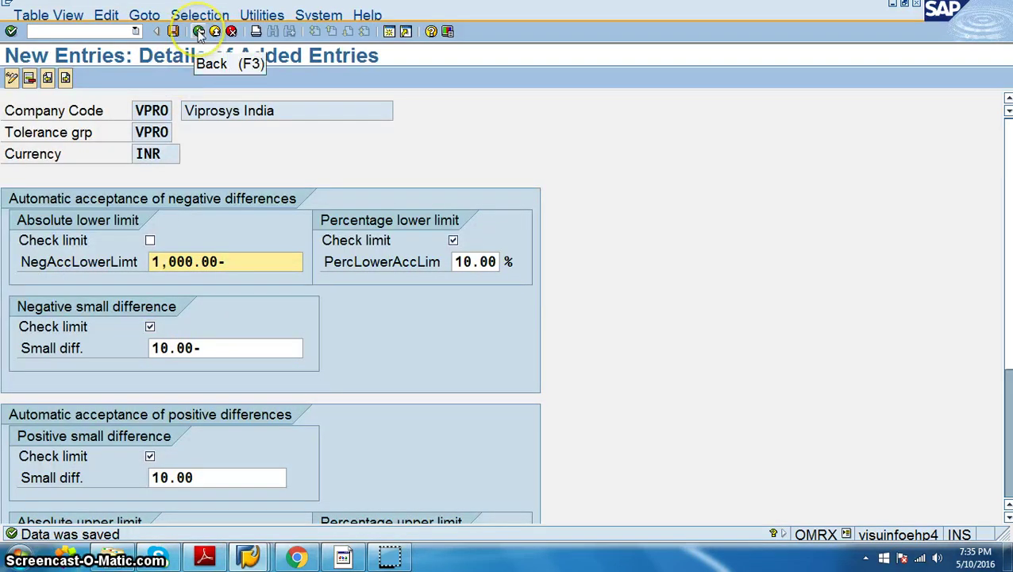
{"action": "left_click", "coordinate": [198, 31]}
{"action": "left_click", "coordinate": [199, 31]}
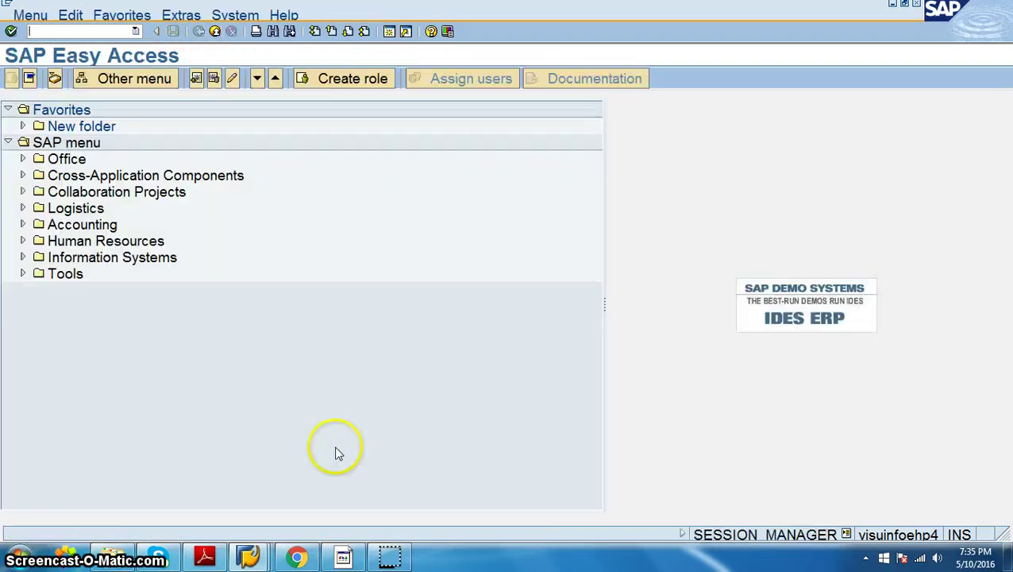
Switch to the transaction code PDF and highlight entry 17, Define Automatic Status Change, and its code OMRV
{"action": "left_click", "coordinate": [204, 555]}
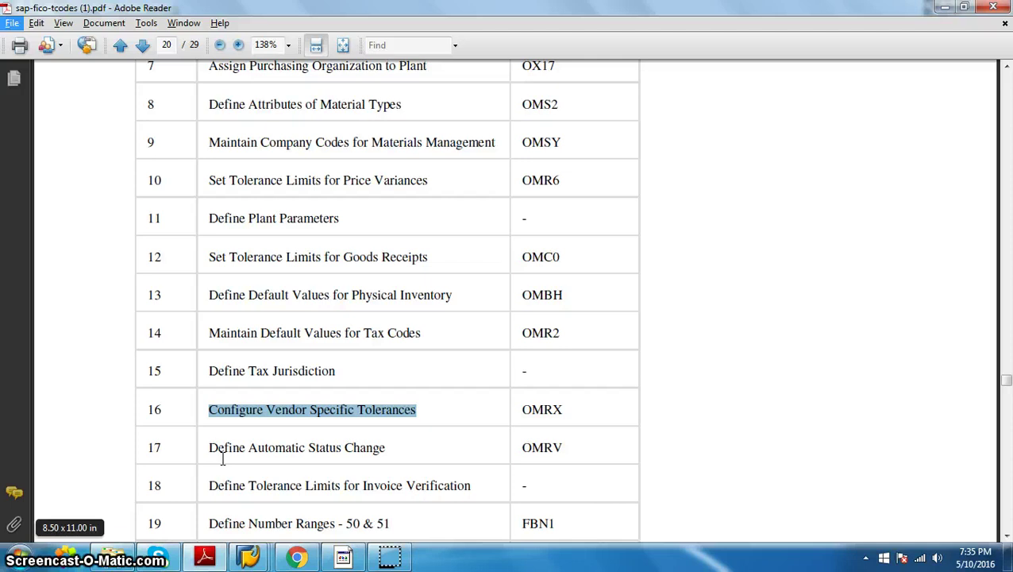
{"action": "left_click_drag", "start_coordinate": [208, 448], "coordinate": [397, 460]}
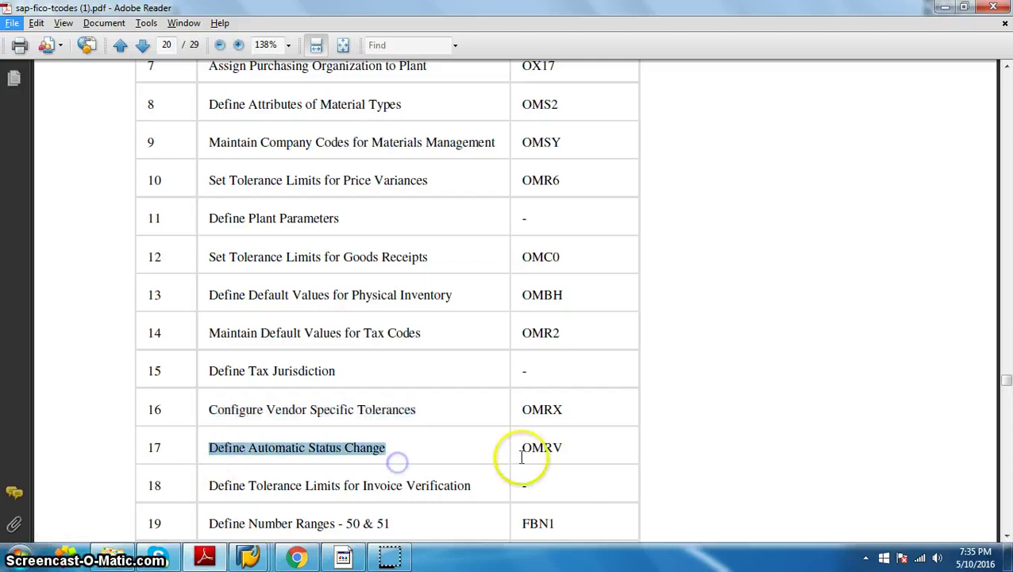
{"action": "left_click_drag", "start_coordinate": [522, 449], "coordinate": [565, 459]}
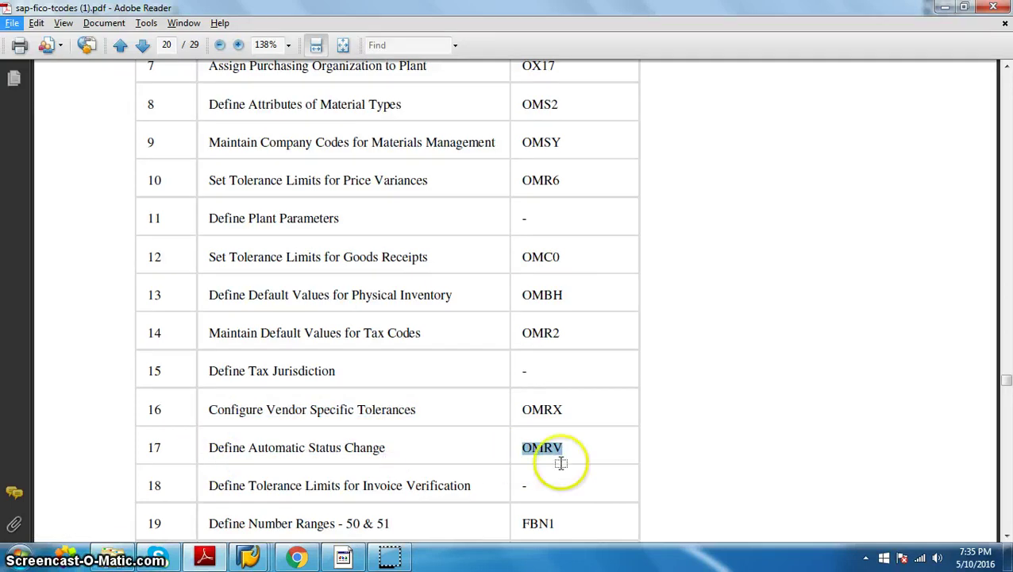
Switch to SAP, run transaction OMRV, add a new entry for company code VPRO and save it
{"action": "key", "text": "alt+Tab"}
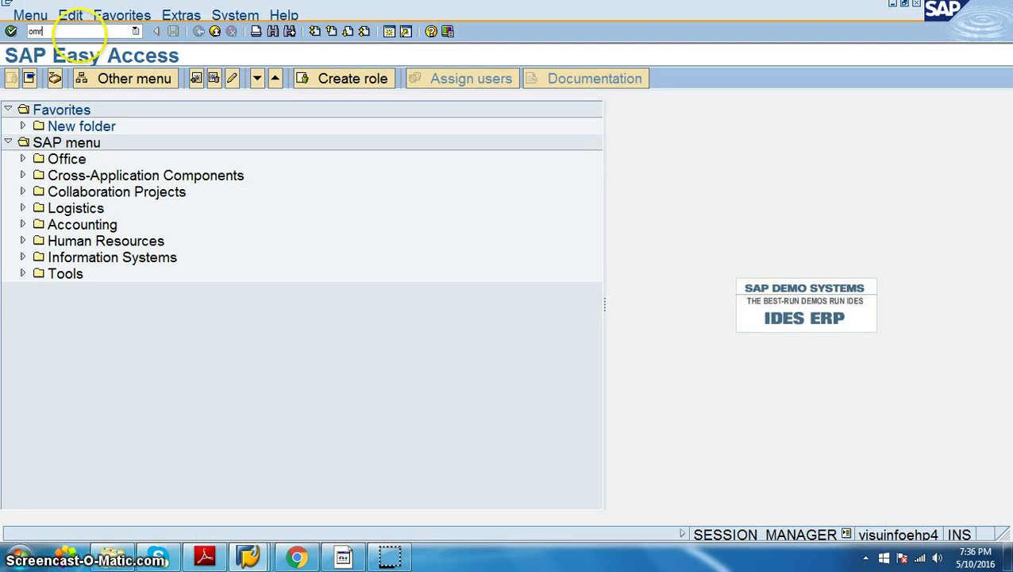
{"action": "key", "text": "Return"}
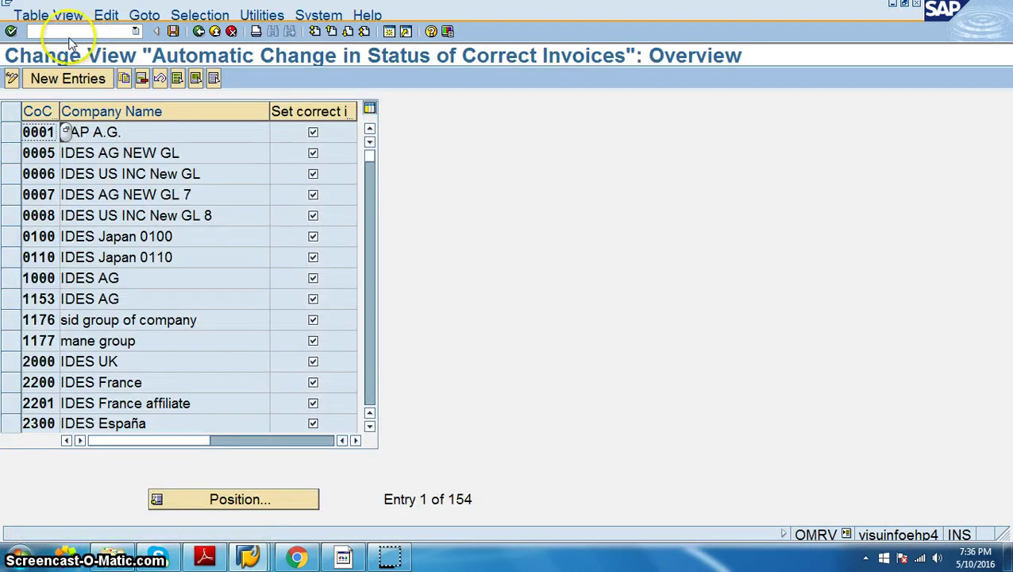
{"action": "left_click", "coordinate": [68, 79]}
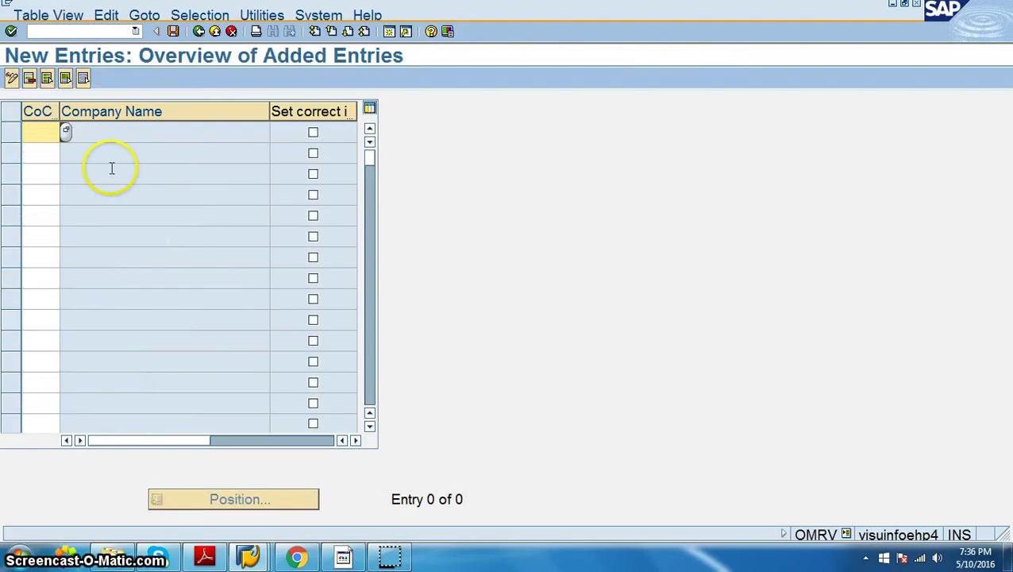
{"action": "key", "text": "Tab"}
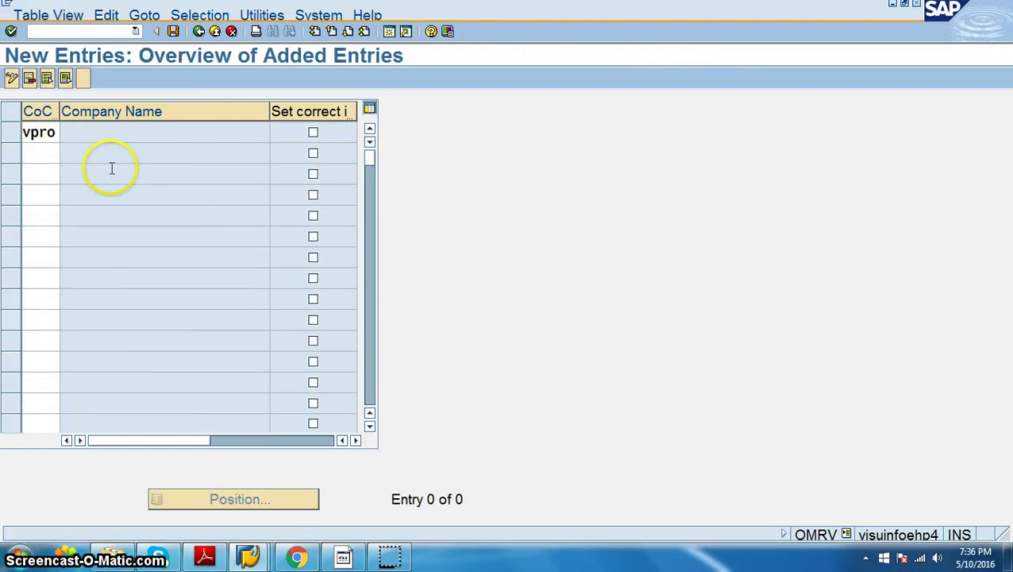
{"action": "key", "text": "Return"}
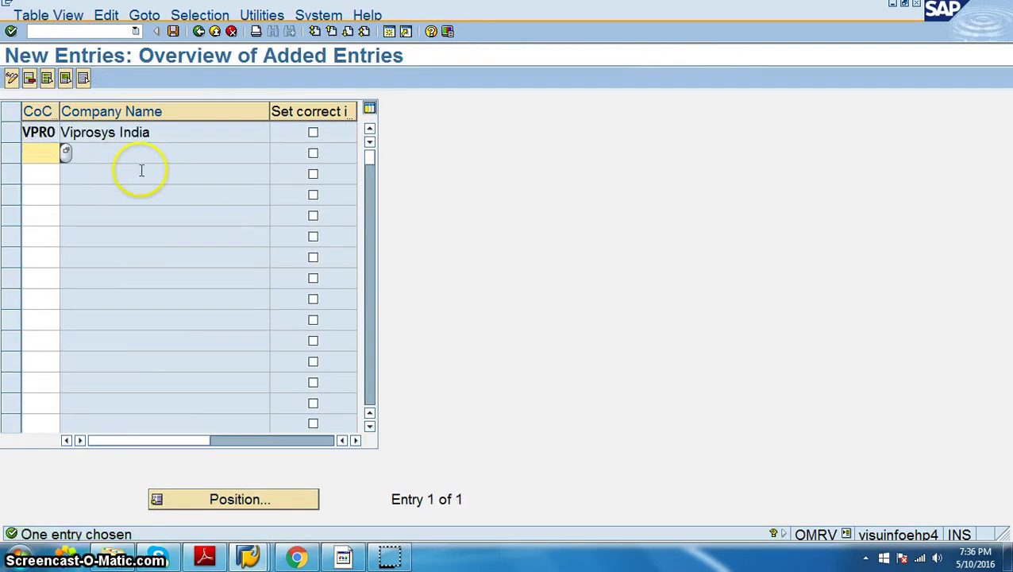
{"action": "left_click", "coordinate": [173, 31]}
{"action": "left_click", "coordinate": [48, 271]}
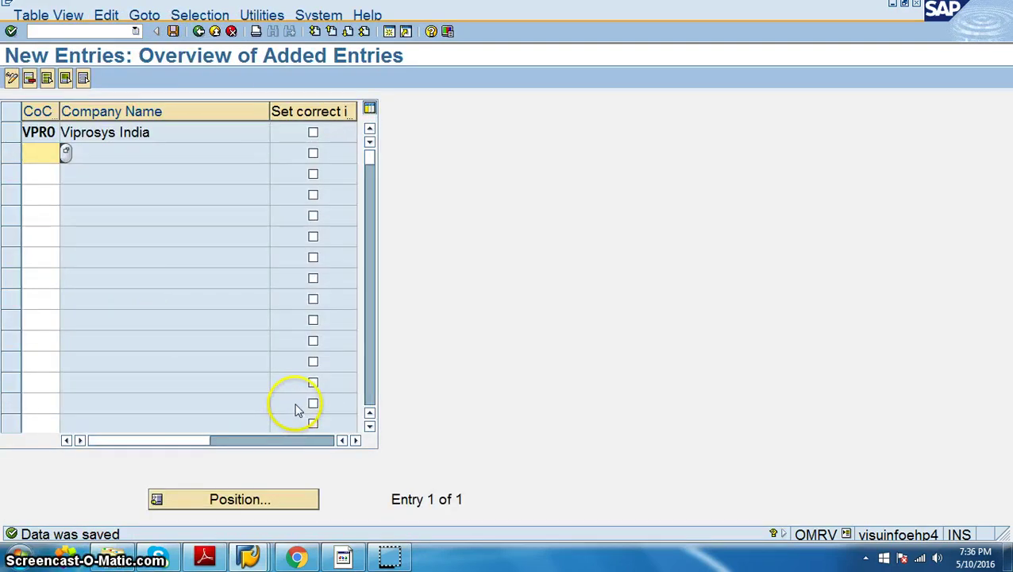
Check entry 17, Define Automatic Status Change, in the transaction code PDF and return to SAP
{"action": "left_click", "coordinate": [399, 560]}
{"action": "scroll", "coordinate": [502, 467], "scroll_direction": "down", "scroll_amount": 3}
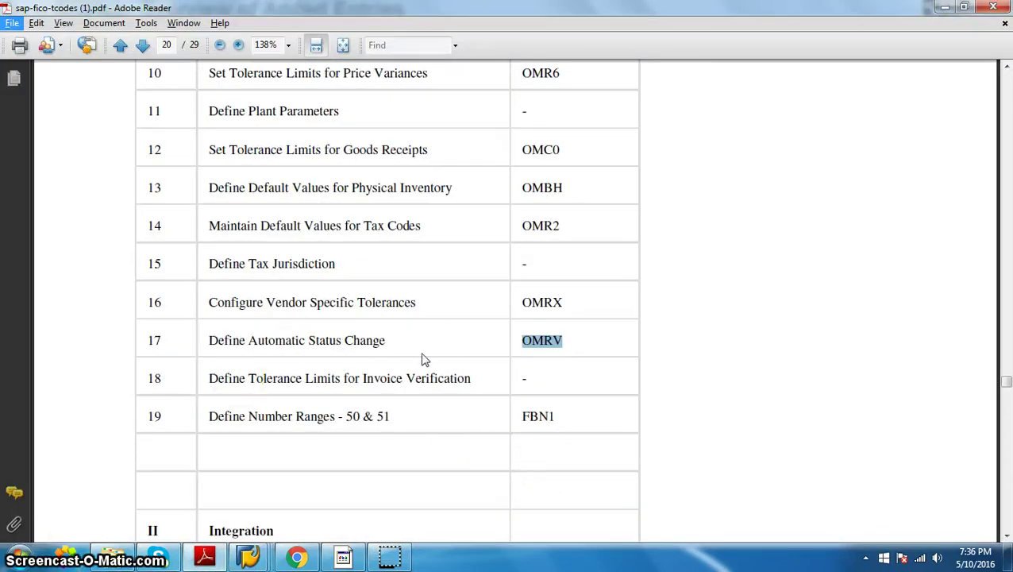
{"action": "key", "text": "alt+Tab"}
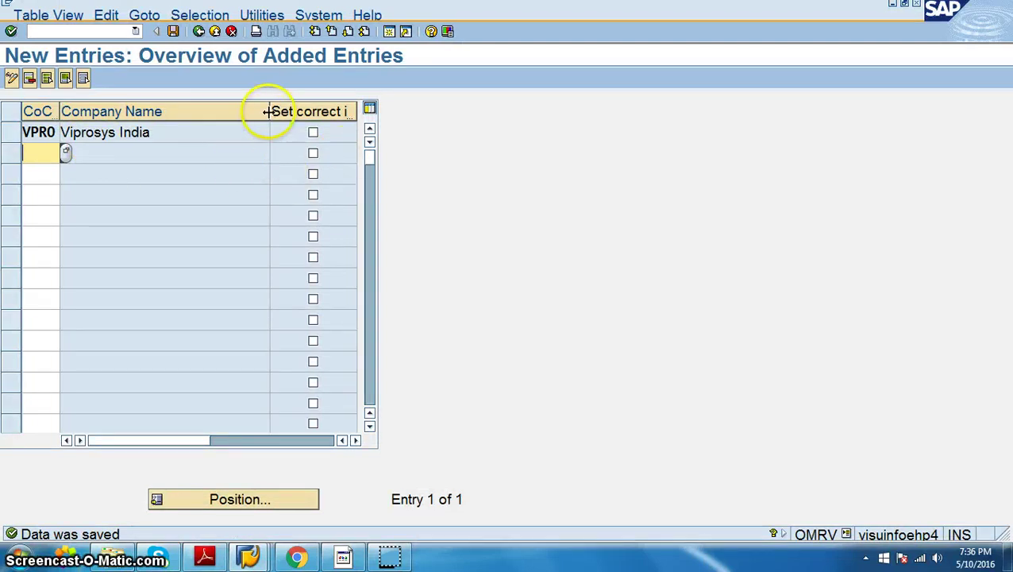
Narrow the Company Name column and widen the Set correct invoice to "completed" column to expose more of its heading
{"action": "left_click_drag", "start_coordinate": [268, 112], "coordinate": [213, 112]}
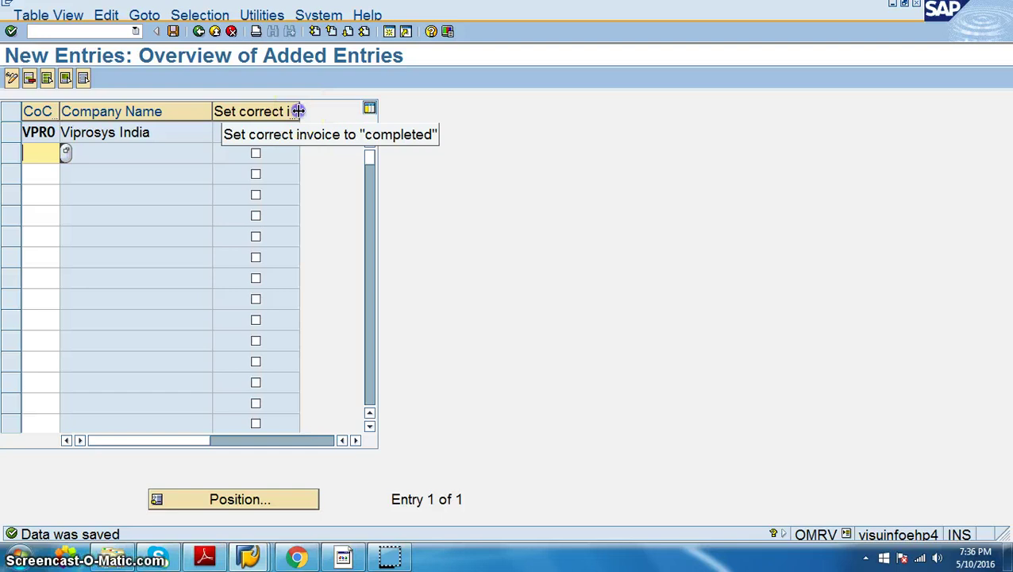
{"action": "left_click_drag", "start_coordinate": [299, 111], "coordinate": [333, 111]}
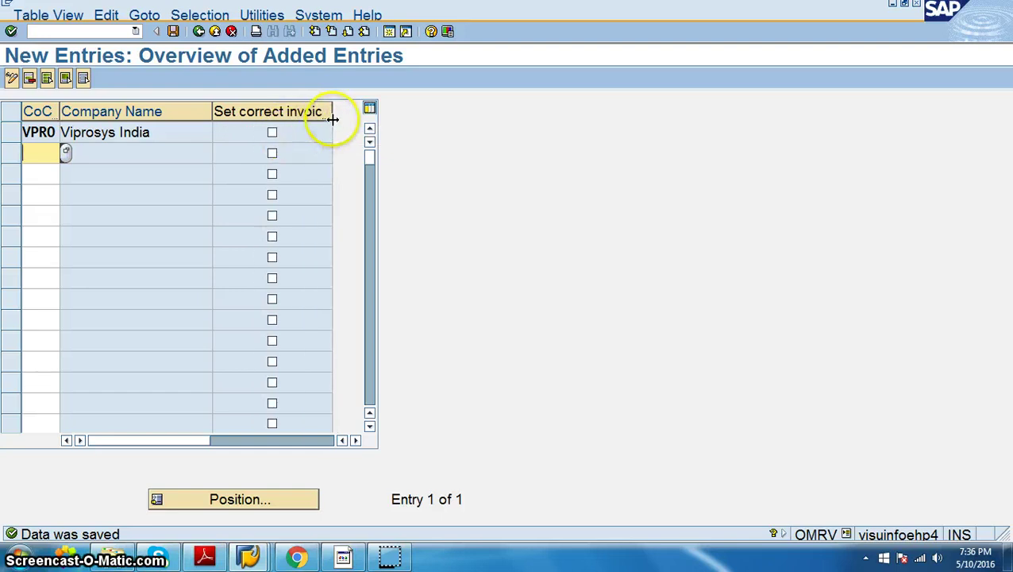
{"action": "left_click_drag", "start_coordinate": [210, 111], "coordinate": [180, 111]}
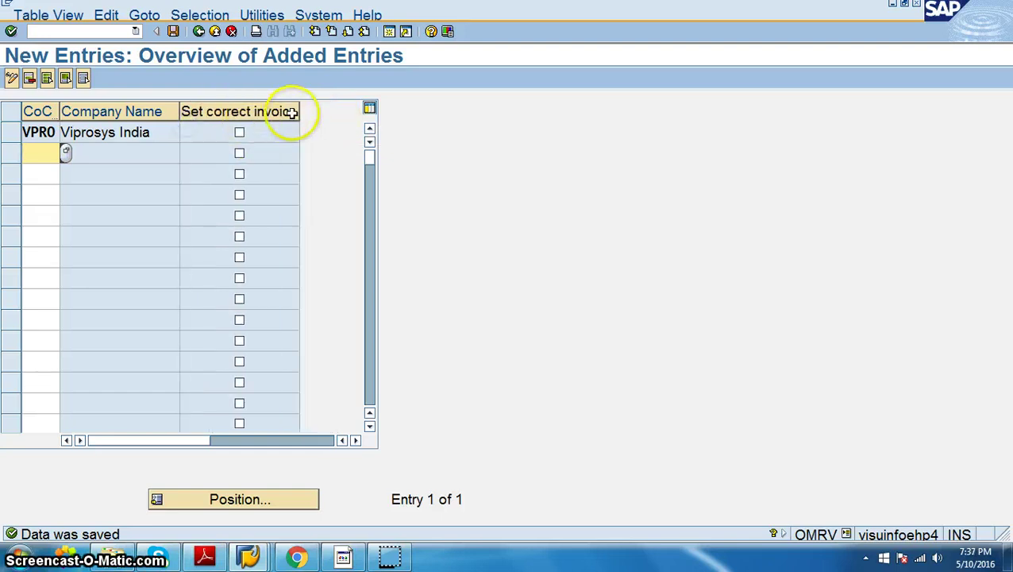
{"action": "left_click_drag", "start_coordinate": [301, 112], "coordinate": [339, 116]}
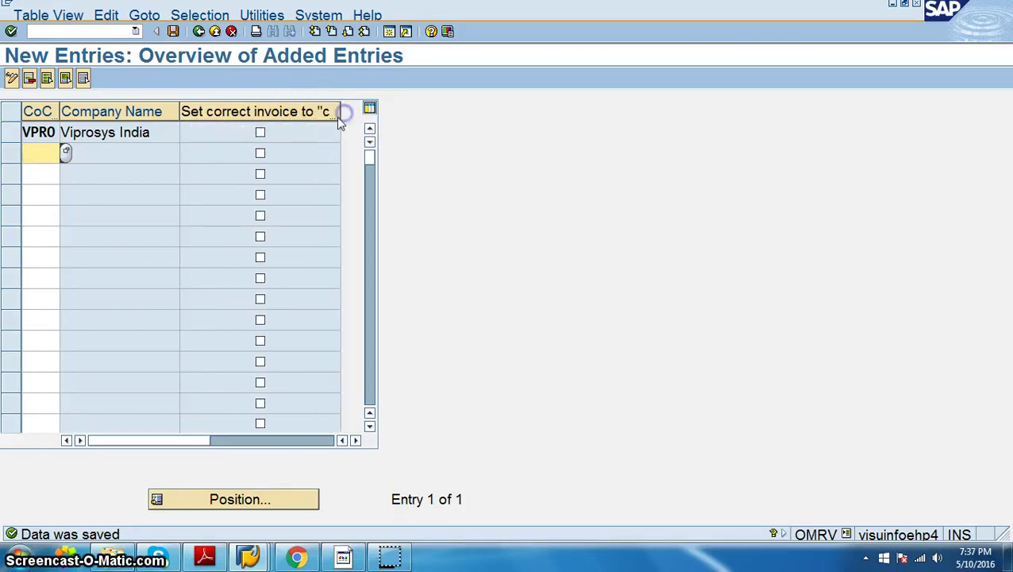
Enable Set correct invoice to "completed" for company code VPRO, save the entry, and return to SAP Easy Access
{"action": "left_click", "coordinate": [260, 132]}
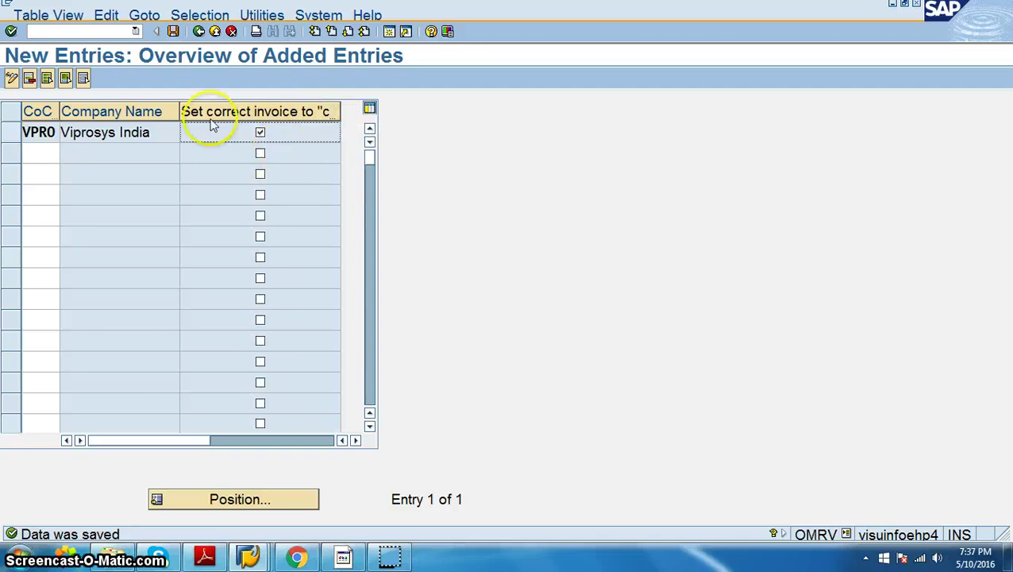
{"action": "left_click", "coordinate": [173, 31]}
{"action": "left_click", "coordinate": [199, 31]}
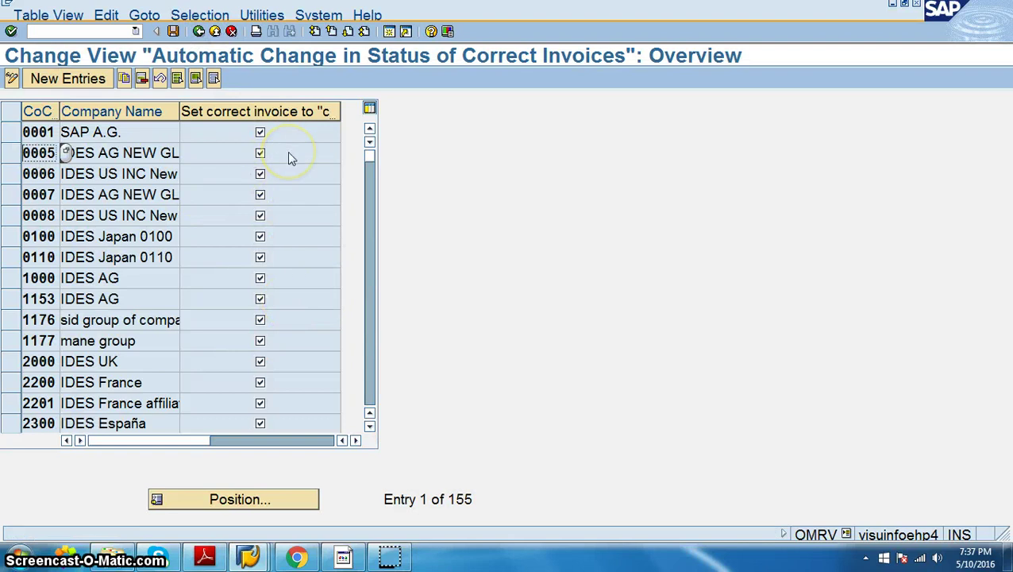
{"action": "left_click", "coordinate": [198, 31]}
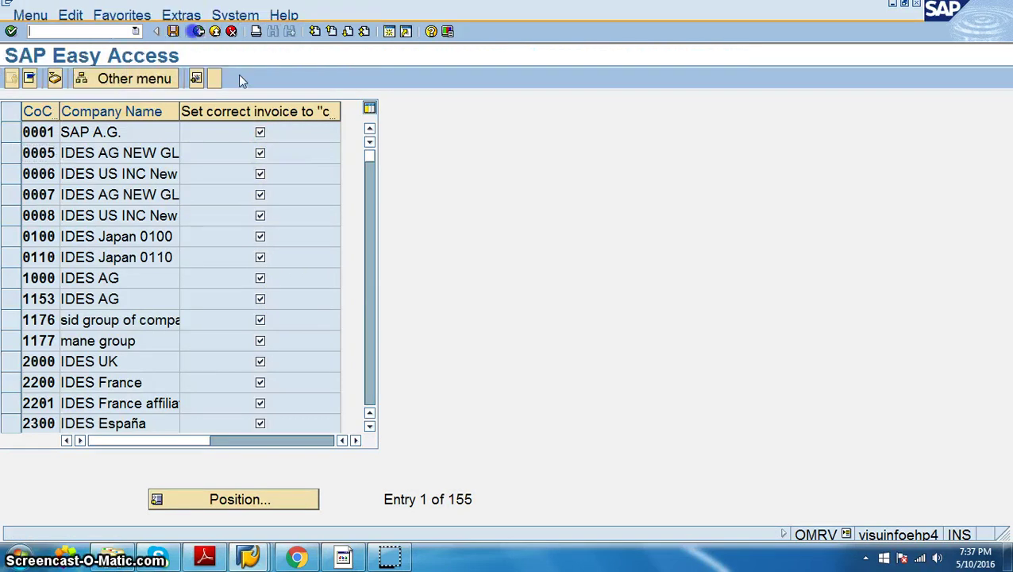
Highlight entry 18, Define Tolerance Limits for Invoice Verification, in the transaction code PDF, and run transaction OMR6 in SAP
{"action": "key", "text": "alt+Tab"}
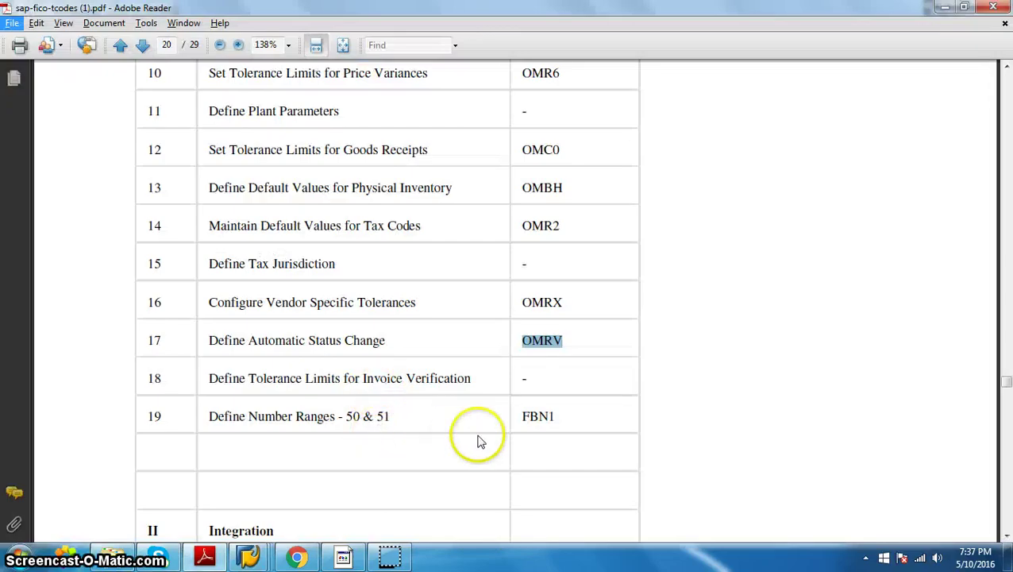
{"action": "left_click_drag", "start_coordinate": [222, 388], "coordinate": [445, 379]}
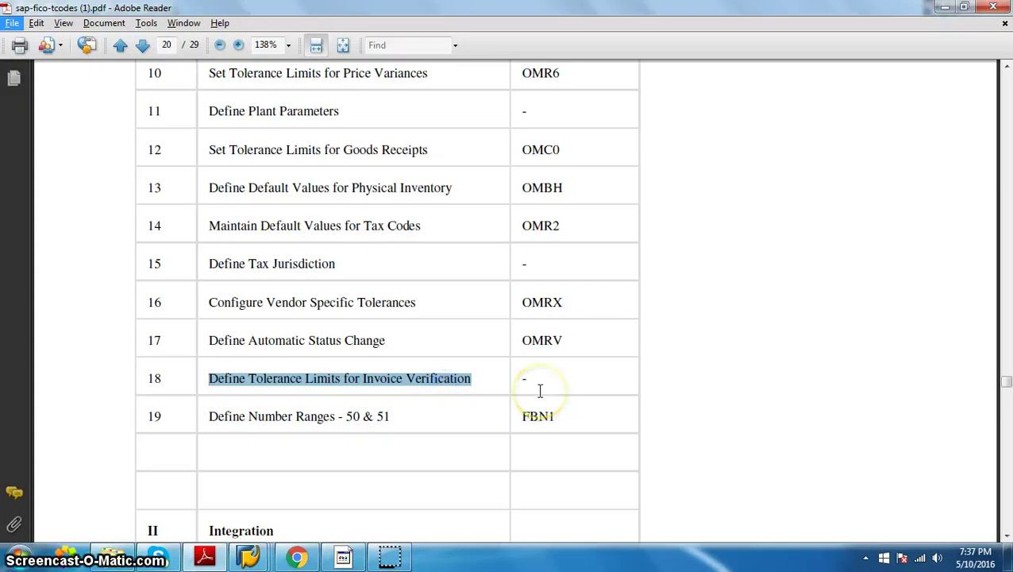
{"action": "key", "text": "alt+Tab"}
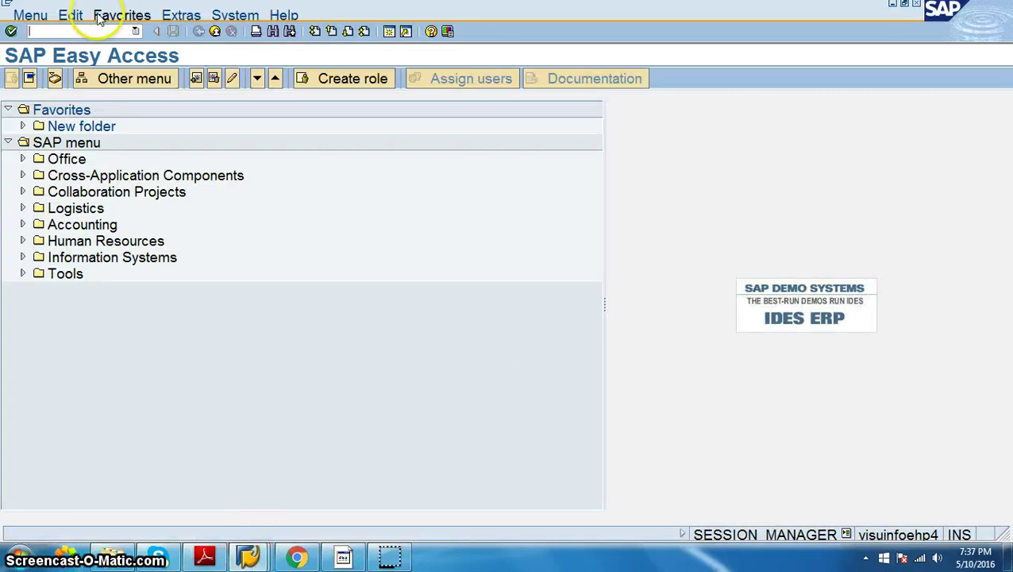
{"action": "type", "text": "omr6"}
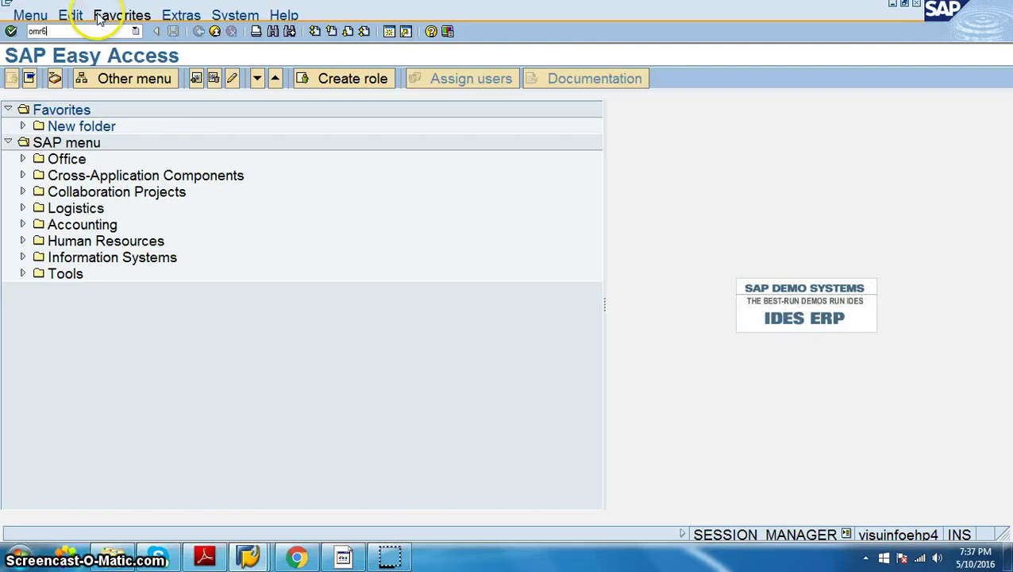
{"action": "key", "text": "Return"}
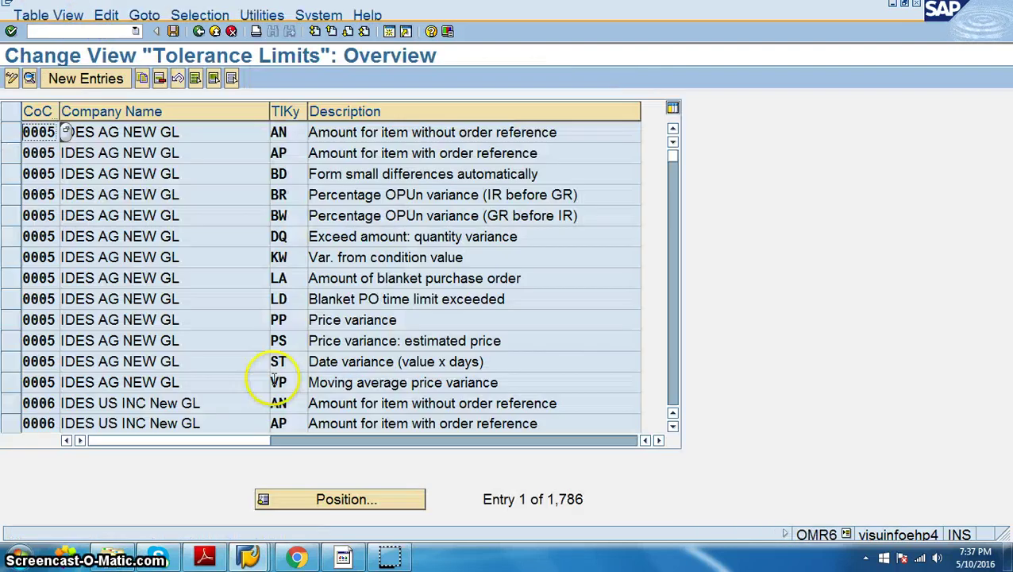
Create a new tolerance limits entry with company code VPRO, clearing the tolerance key VP
{"action": "left_click", "coordinate": [86, 78]}
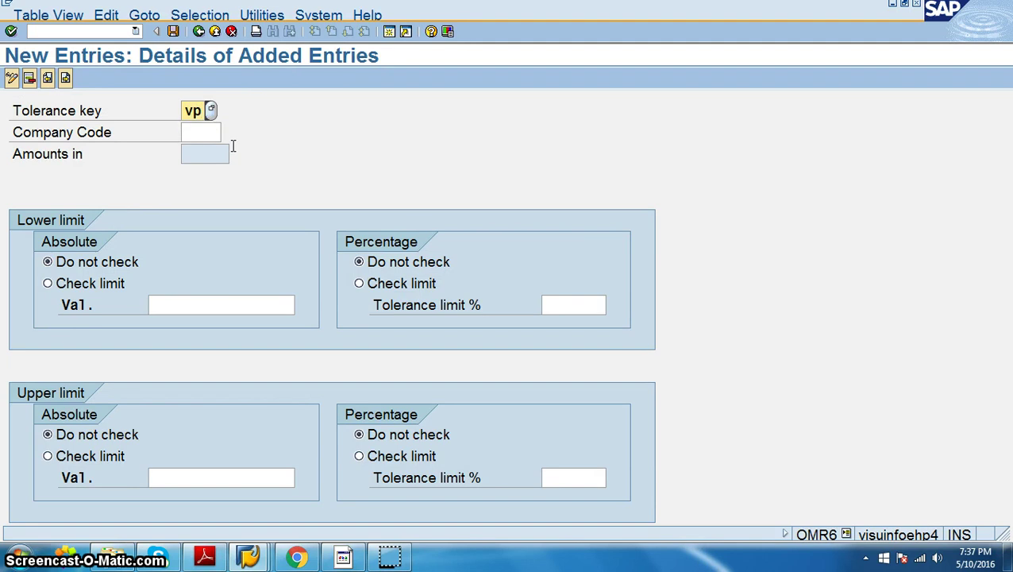
{"action": "key", "text": "Tab"}
{"action": "type", "text": "vp"}
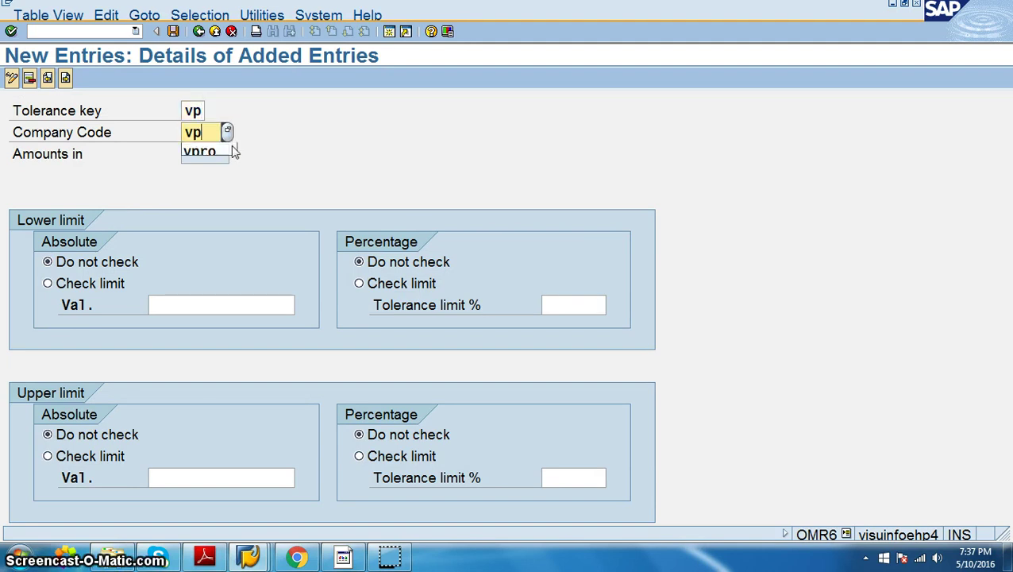
{"action": "type", "text": "ro"}
{"action": "key", "text": "shift+Tab"}
{"action": "key", "text": "BackSpace"}
{"action": "key", "text": "Tab"}
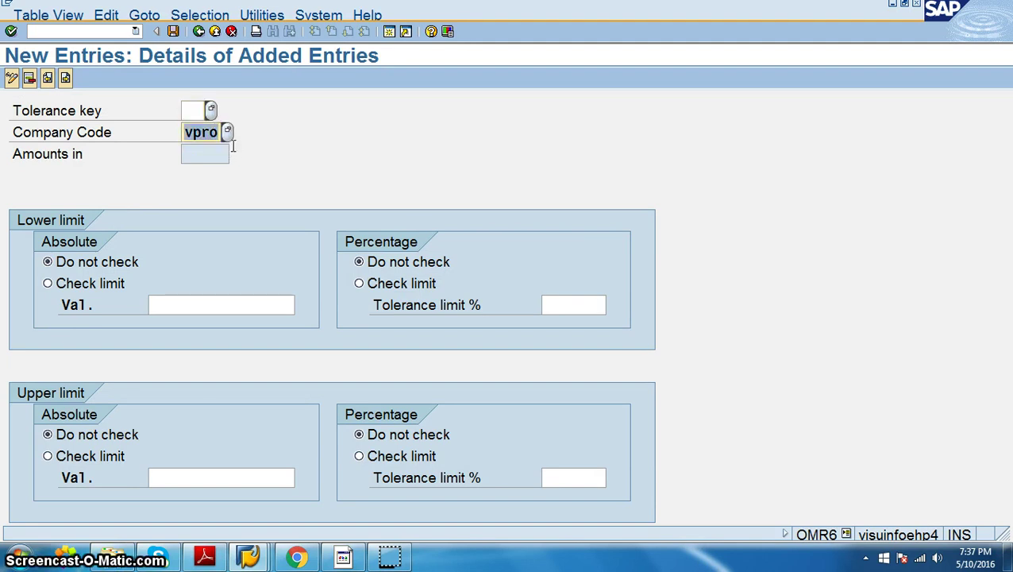
{"action": "key", "text": "Tab"}
{"action": "key", "text": "Tab"}
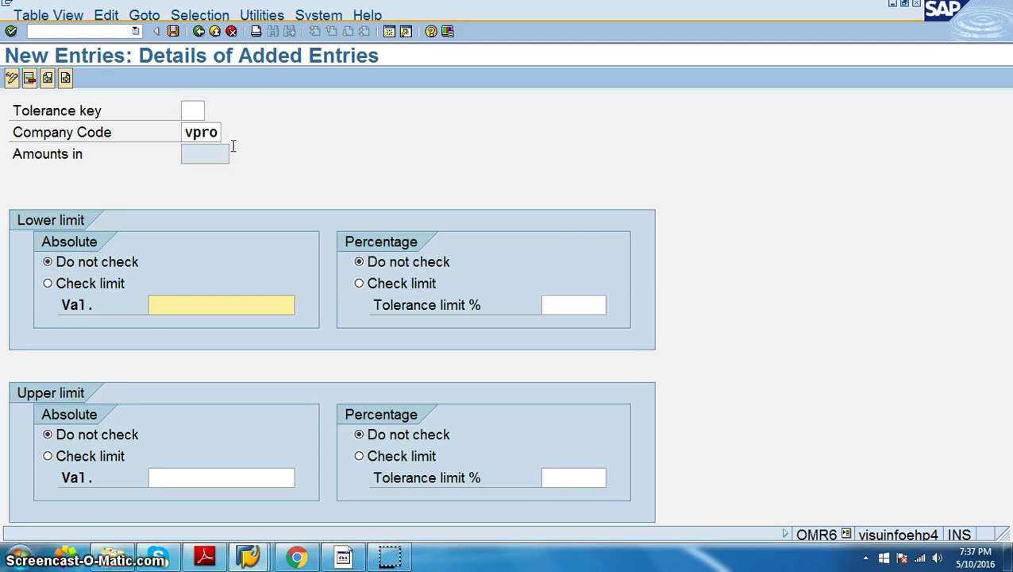
Enable the absolute lower limit check with a value of 10 and try to save the entry
{"action": "left_click", "coordinate": [226, 311]}
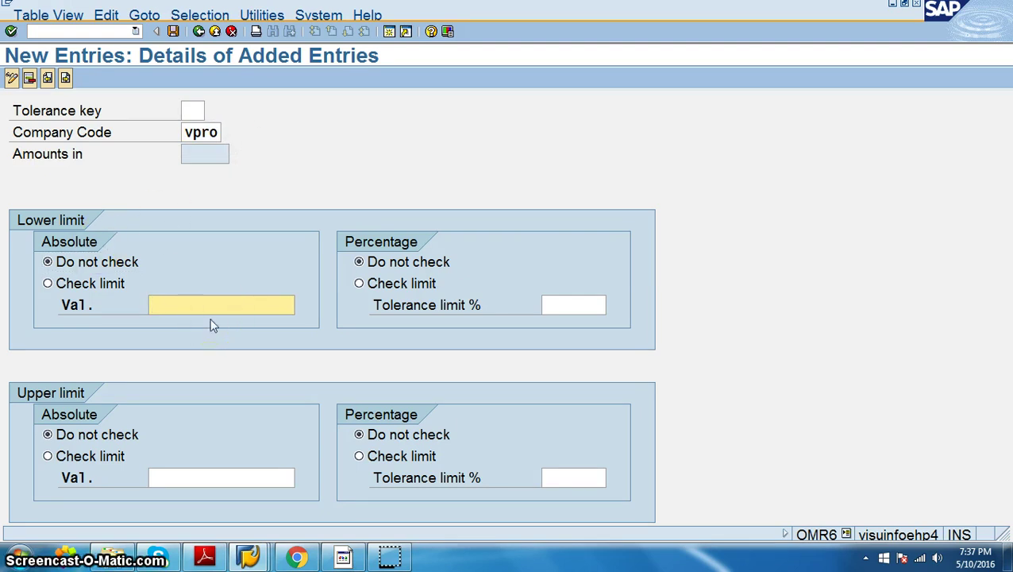
{"action": "left_click", "coordinate": [213, 340]}
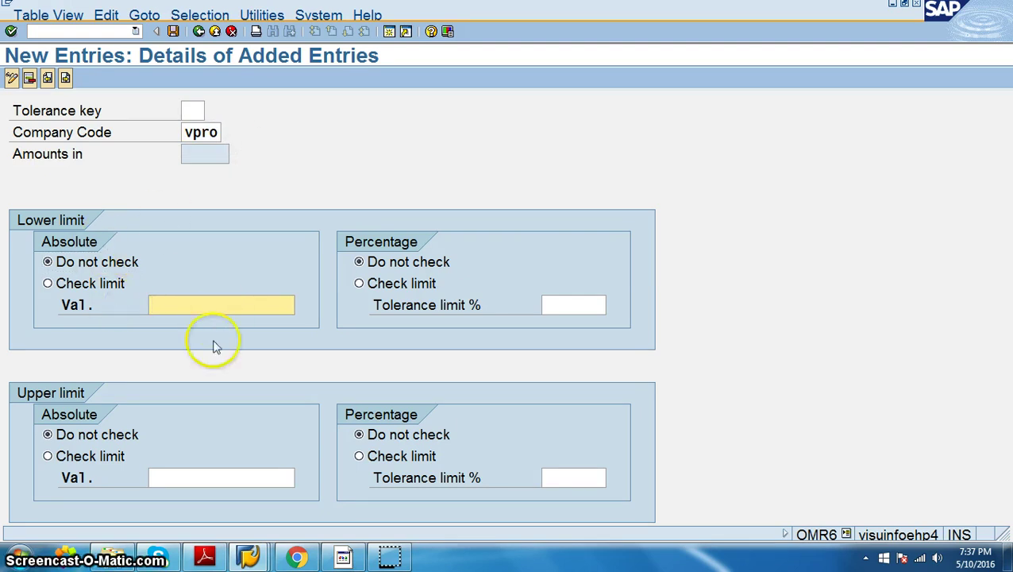
{"action": "left_click", "coordinate": [47, 283]}
{"action": "left_click", "coordinate": [215, 311]}
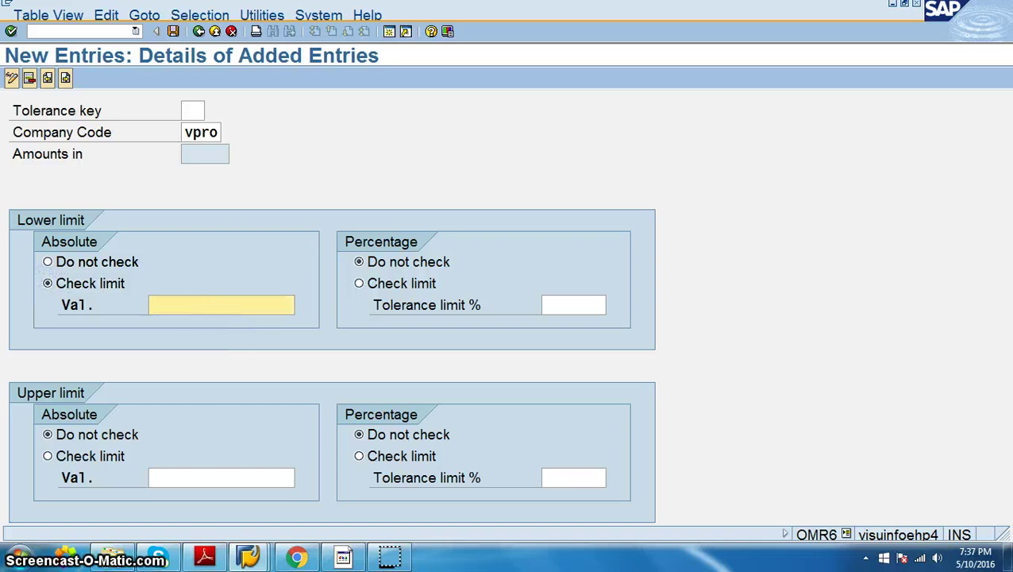
{"action": "left_click", "coordinate": [173, 31]}
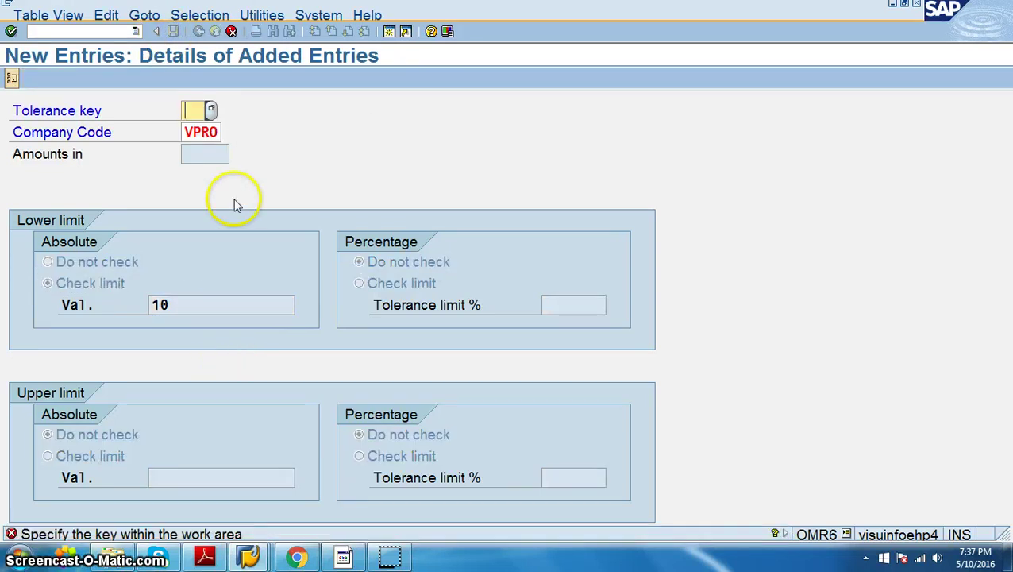
Try VP and VI as the tolerance key for company code VPRO
{"action": "type", "text": "vp"}
{"action": "key", "text": "Return"}
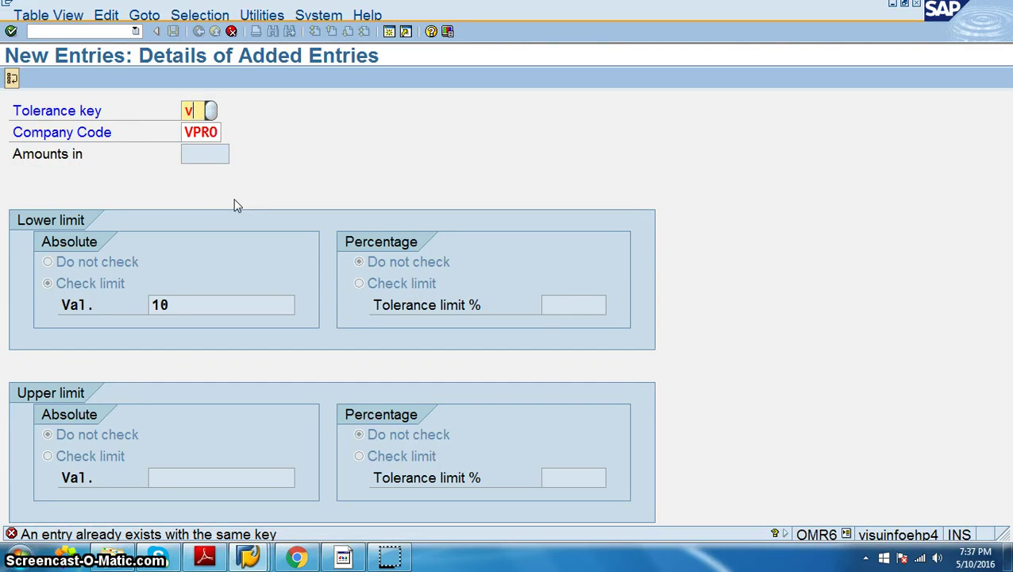
{"action": "type", "text": "i"}
{"action": "key", "text": "Return"}
{"action": "left_click", "coordinate": [201, 161]}
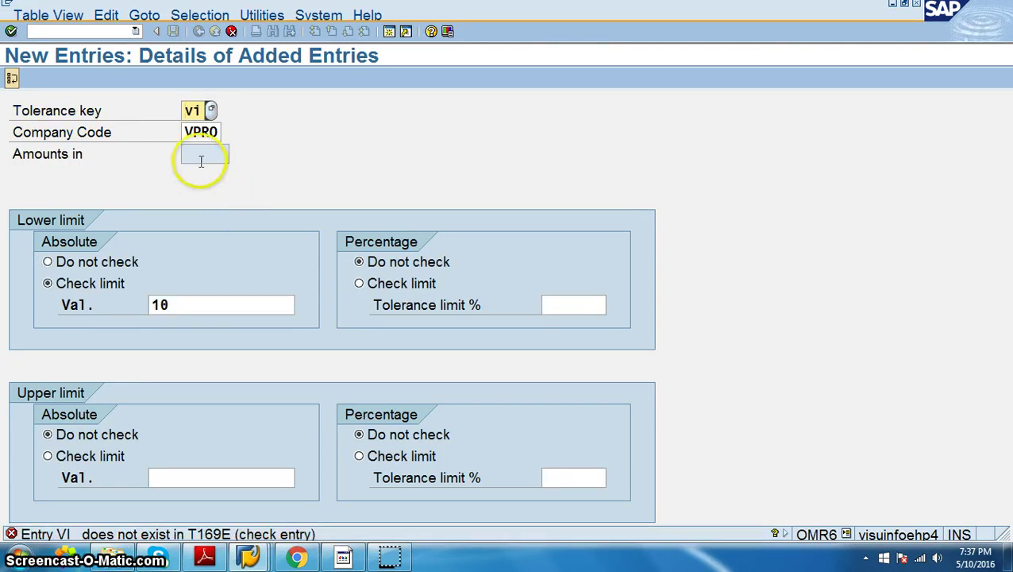
{"action": "left_click", "coordinate": [205, 111]}
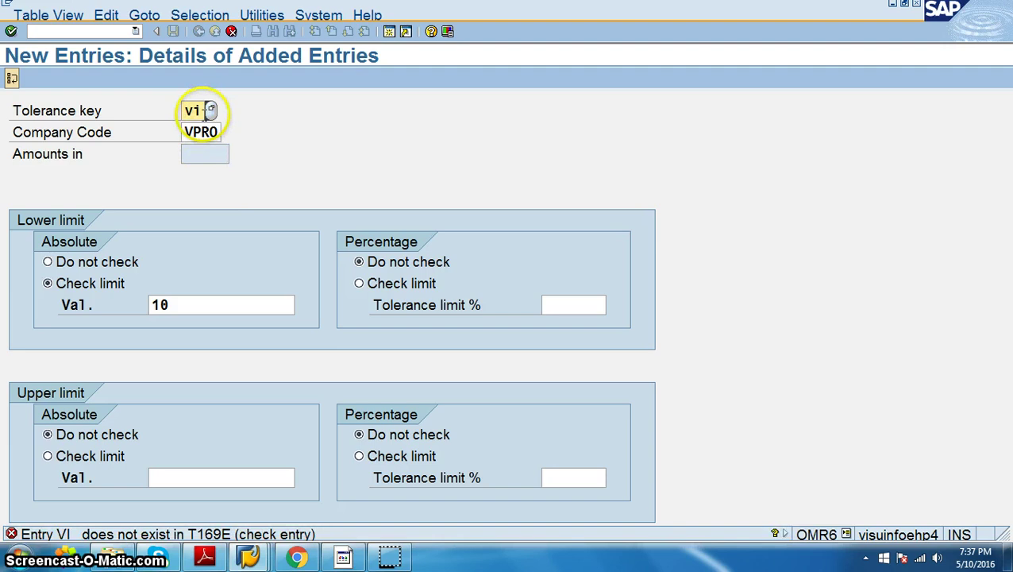
{"action": "key", "text": "Return"}
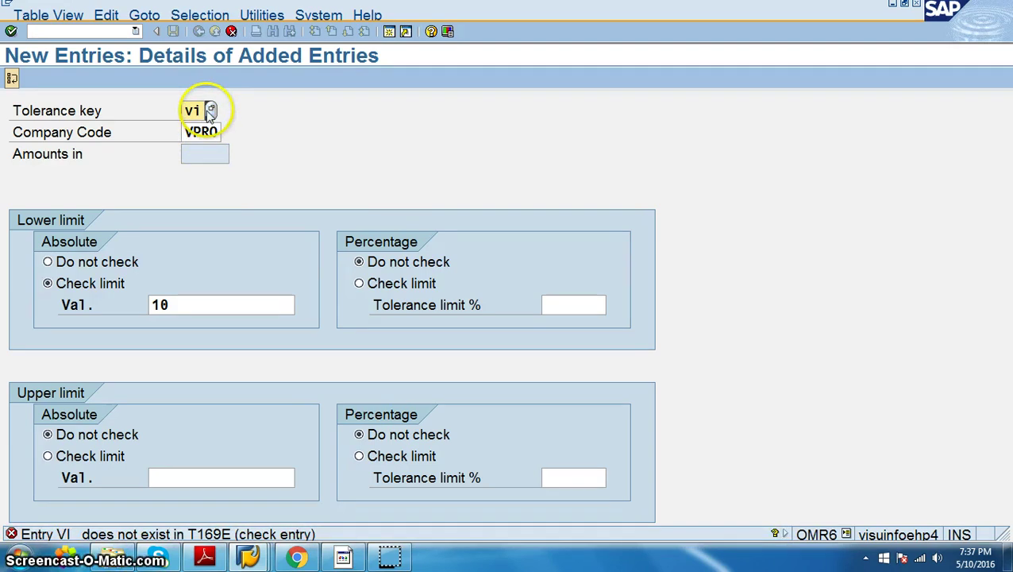
{"action": "key", "text": "Return"}
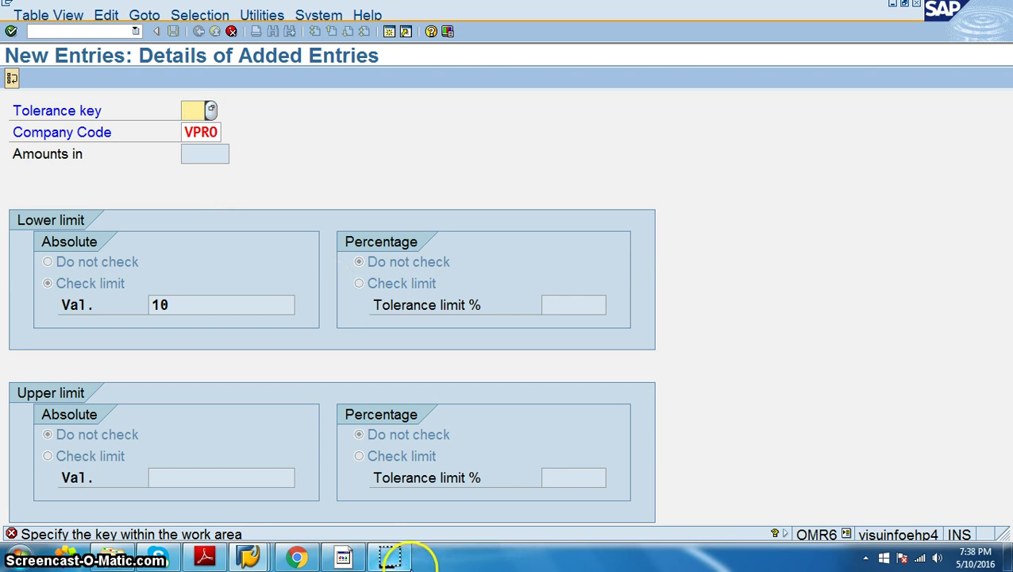
Choose tolerance key PP, Price variance, from the list of possible keys for the new entry
{"action": "left_click", "coordinate": [393, 558]}
{"action": "left_click", "coordinate": [210, 111]}
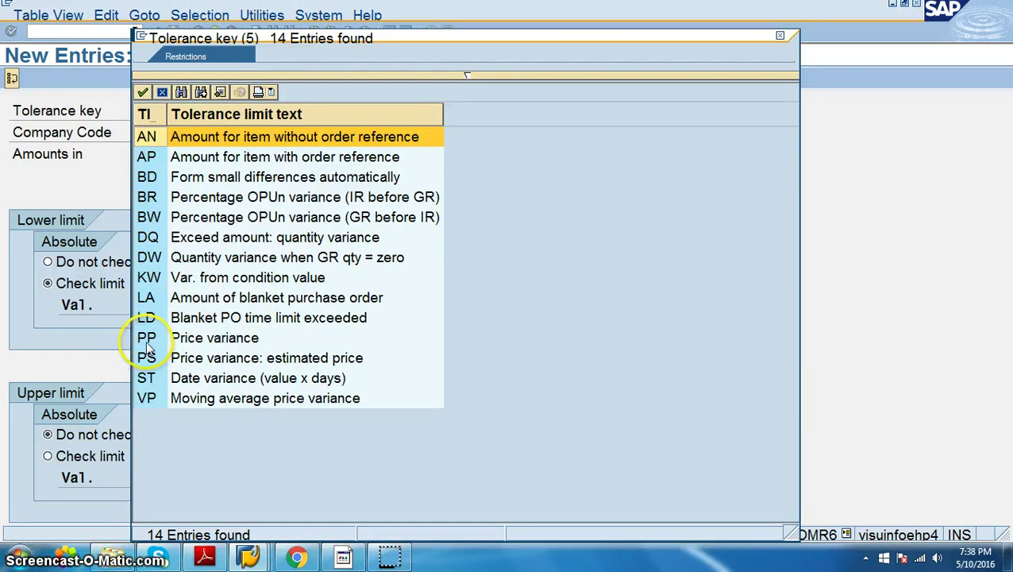
{"action": "double_click", "coordinate": [147, 338]}
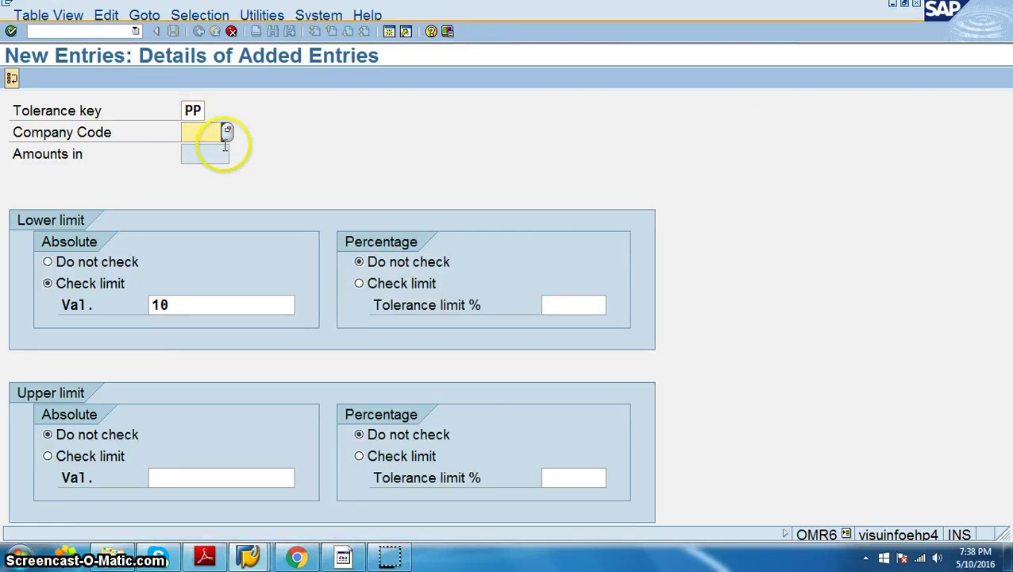
Assign company code VPRO to the price variance tolerance entry and save it under the proposed customizing request
{"action": "type", "text": "v"}
{"action": "left_click", "coordinate": [215, 150]}
{"action": "key", "text": "Return"}
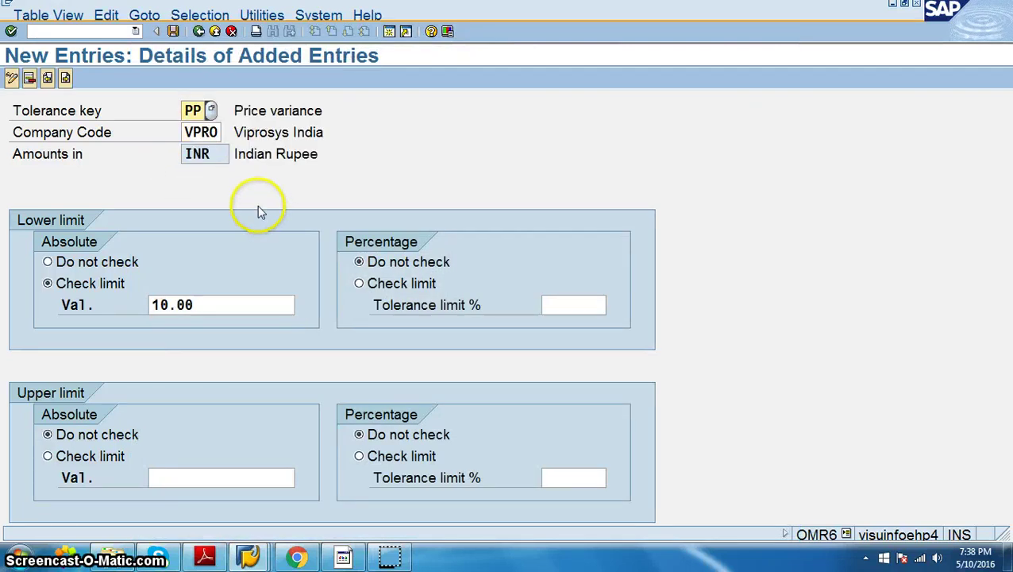
{"action": "left_click", "coordinate": [173, 31]}
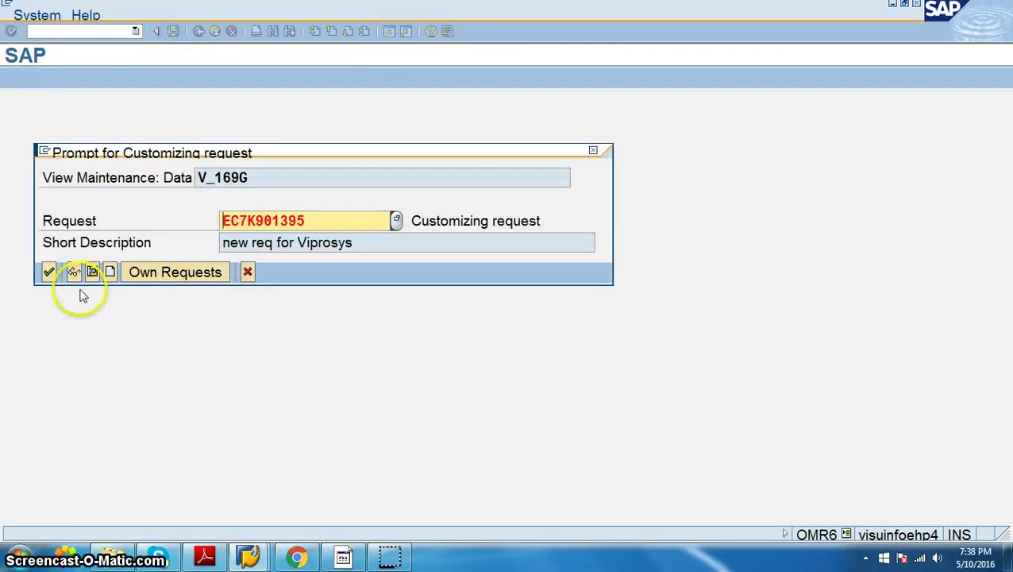
{"action": "left_click", "coordinate": [48, 271]}
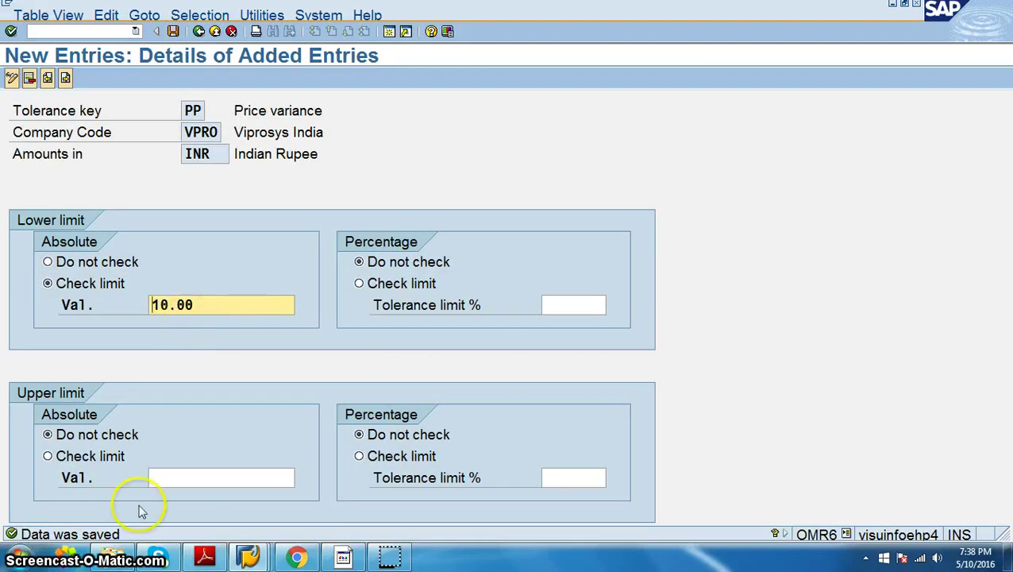
{"action": "left_click", "coordinate": [198, 31]}
{"action": "left_click", "coordinate": [198, 31]}
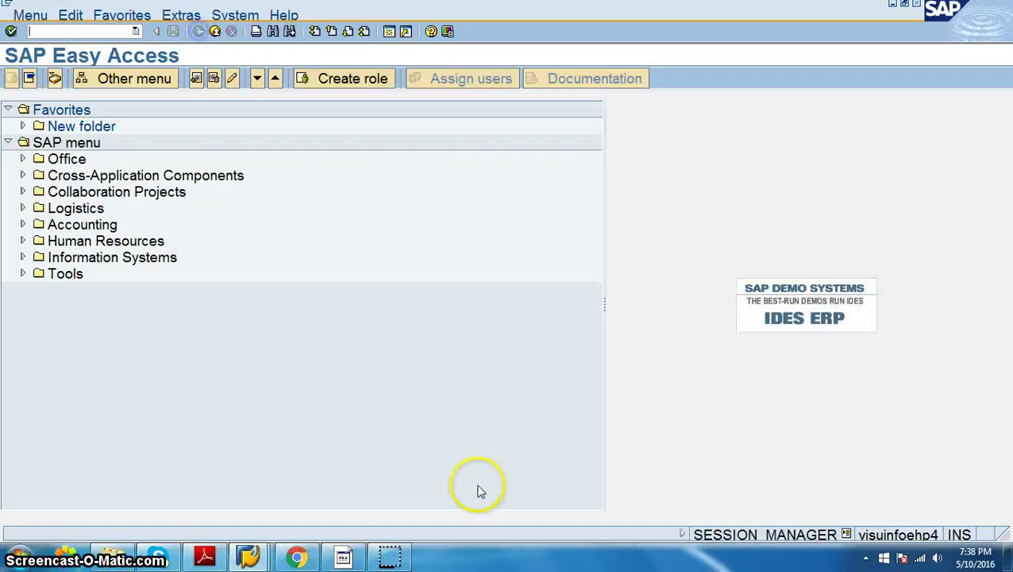
Look up the Define Number Ranges - 50 & 51 entry and its transaction code in the PDF list in Adobe Reader
{"action": "left_click", "coordinate": [216, 559]}
{"action": "scroll", "coordinate": [318, 397], "scroll_direction": "down", "scroll_amount": 2}
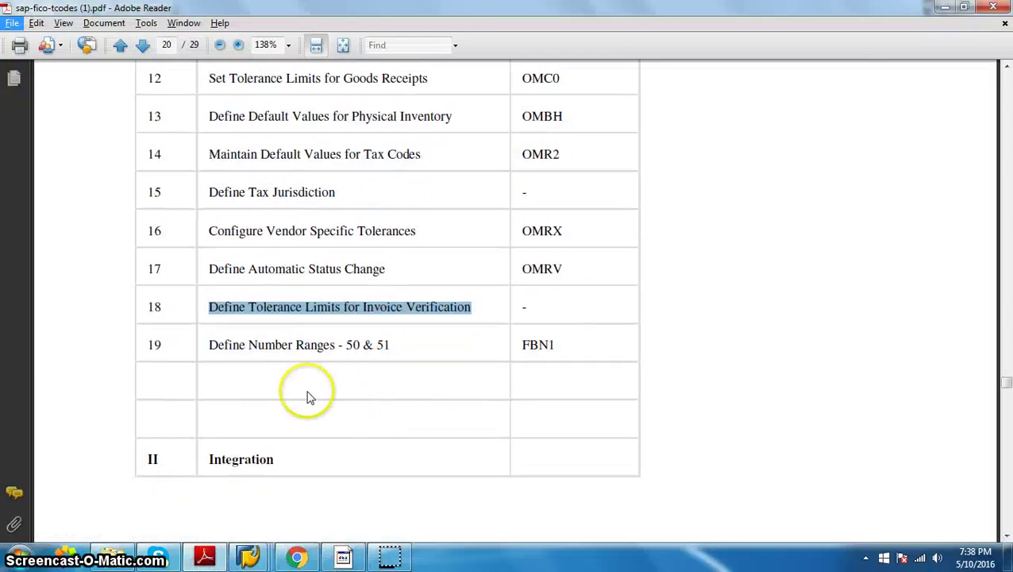
{"action": "left_click_drag", "start_coordinate": [209, 344], "coordinate": [403, 347]}
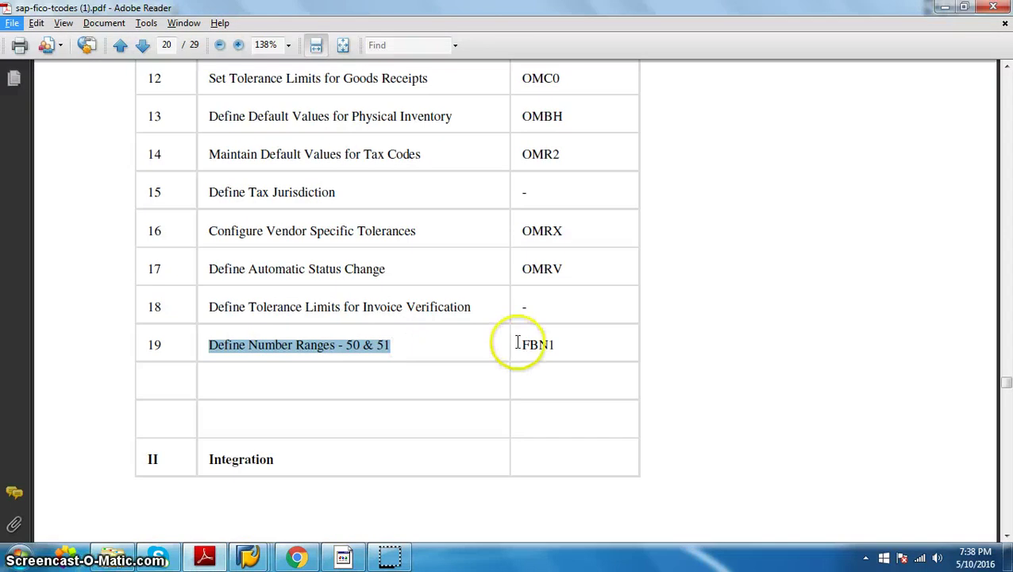
{"action": "left_click", "coordinate": [944, 8]}
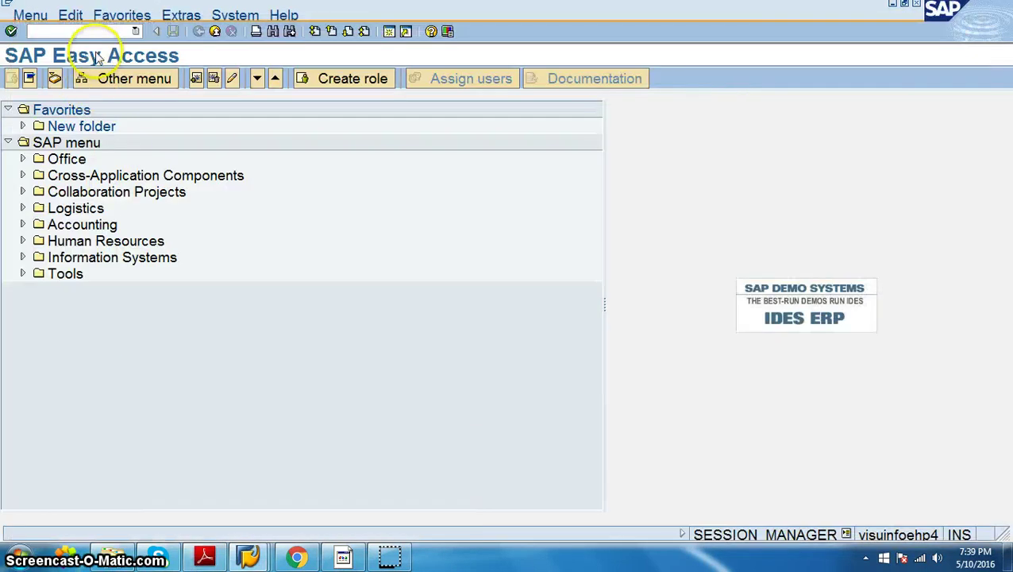
Run transaction FBN1 and open the accounting document number range intervals of company code VPRO for editing
{"action": "left_click", "coordinate": [93, 36]}
{"action": "type", "text": "fbn1"}
{"action": "key", "text": "Return"}
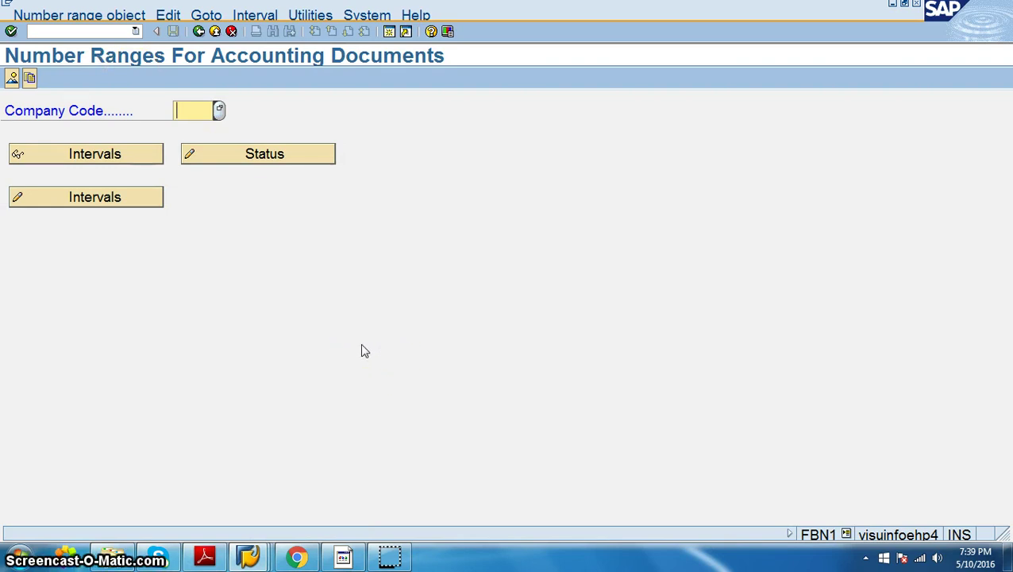
{"action": "type", "text": "vpro"}
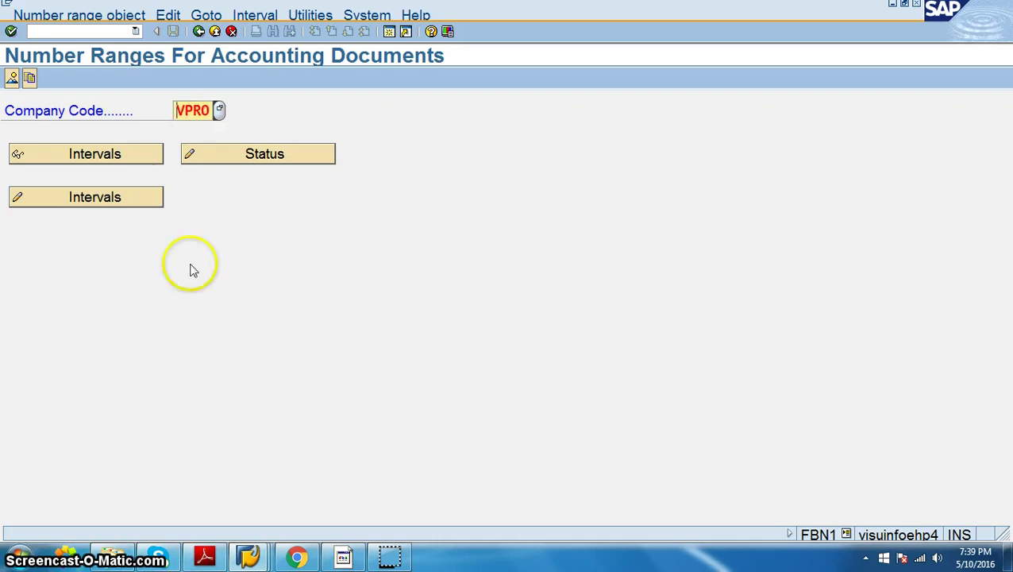
{"action": "left_click", "coordinate": [131, 197]}
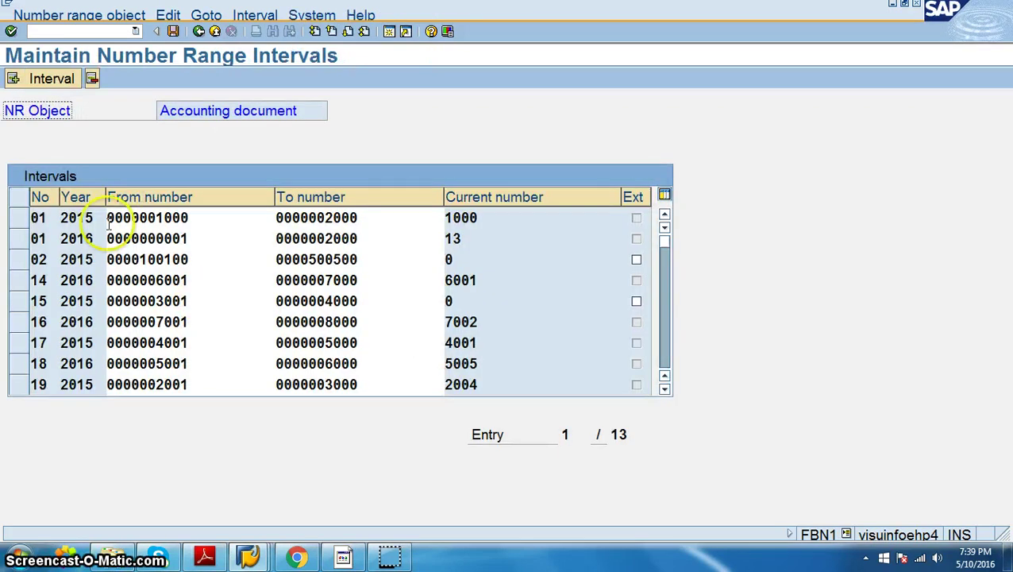
{"action": "scroll", "coordinate": [131, 350], "scroll_direction": "down", "scroll_amount": 2}
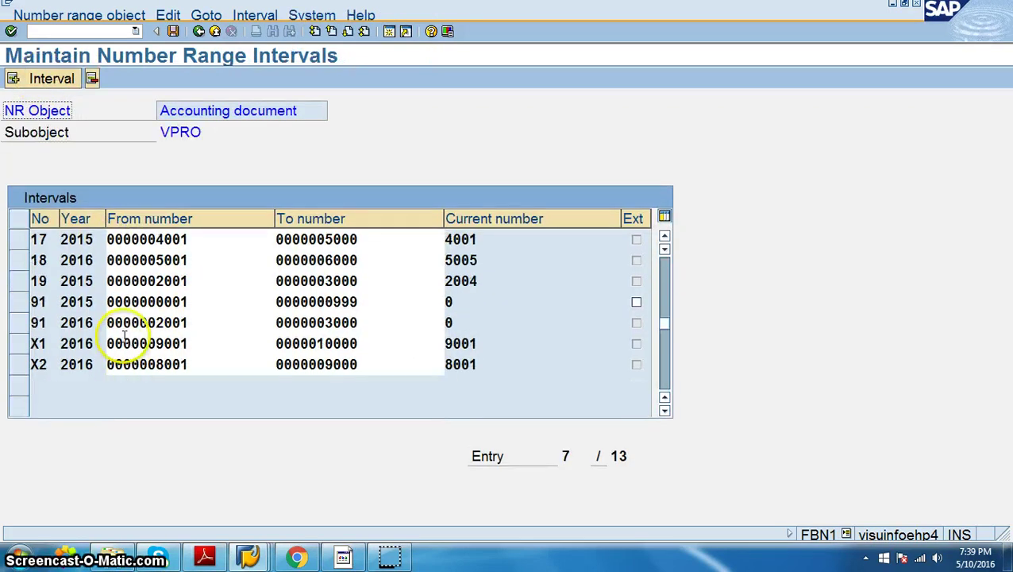
{"action": "scroll", "coordinate": [135, 357], "scroll_direction": "up", "scroll_amount": 2}
{"action": "left_click", "coordinate": [206, 556]}
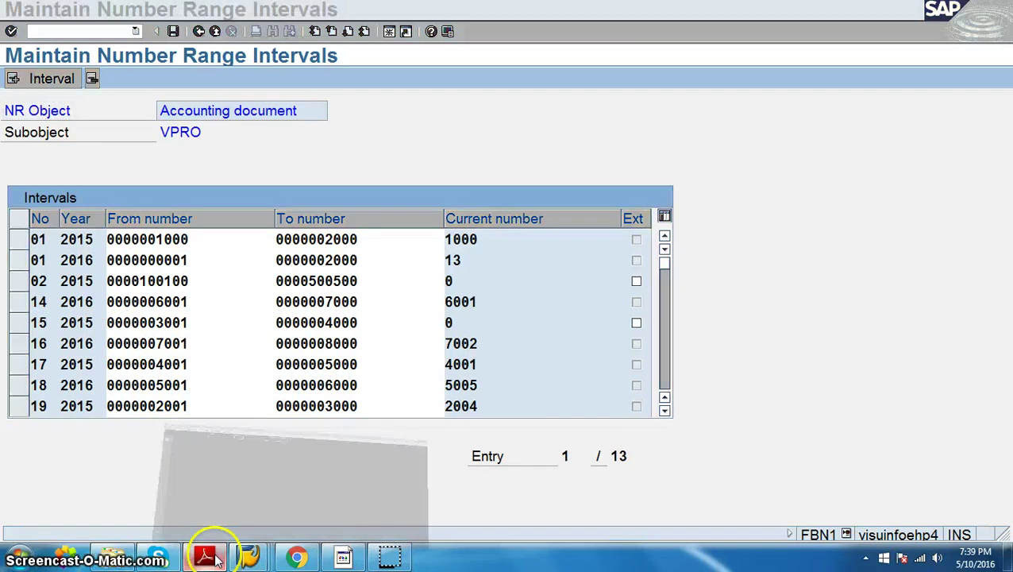
{"action": "left_click", "coordinate": [208, 556]}
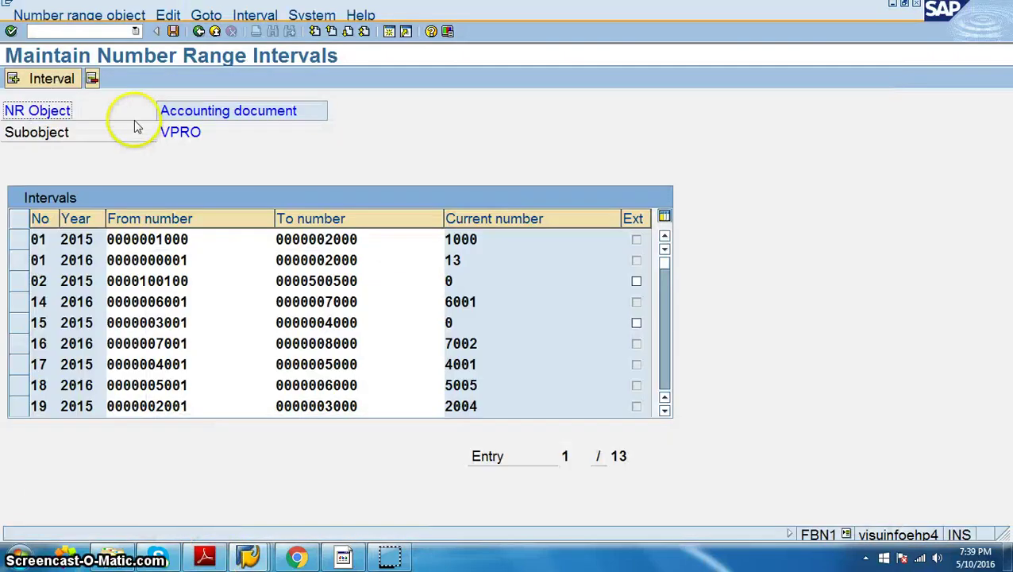
Start a new interval 50 for year 2016, taking the free interval that starts at 10001
{"action": "left_click", "coordinate": [45, 78]}
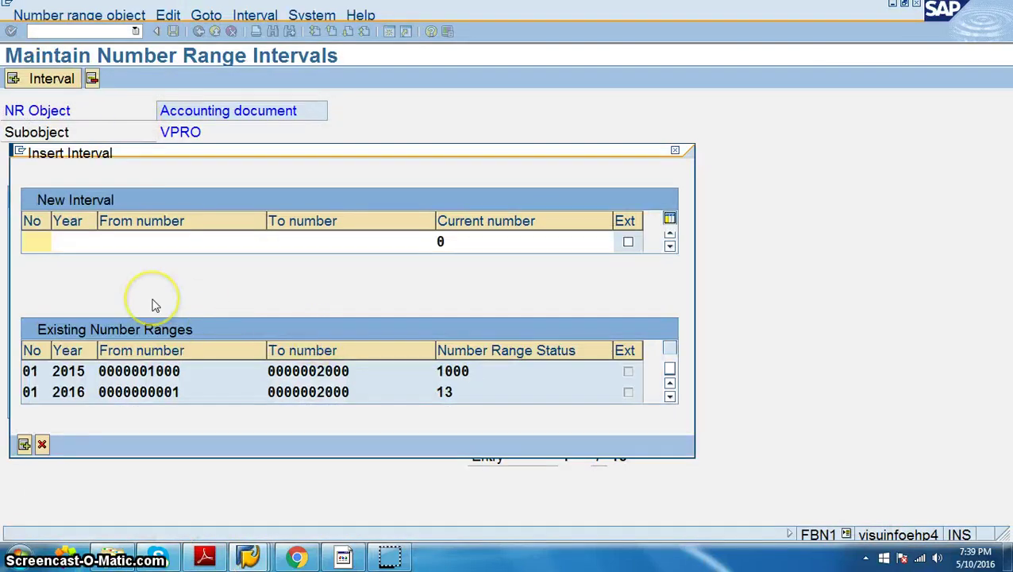
{"action": "type", "text": "50"}
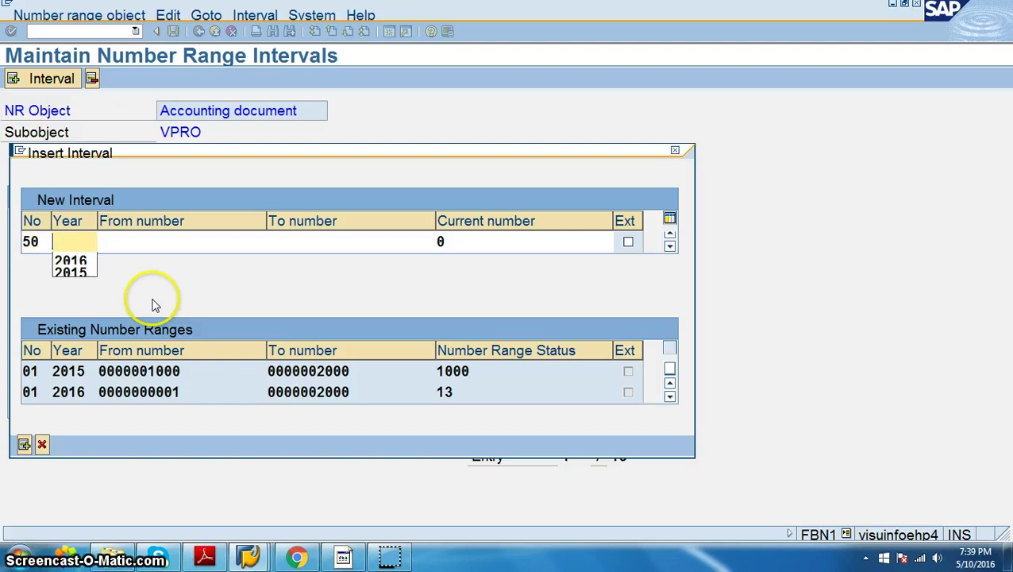
{"action": "type", "text": "2016"}
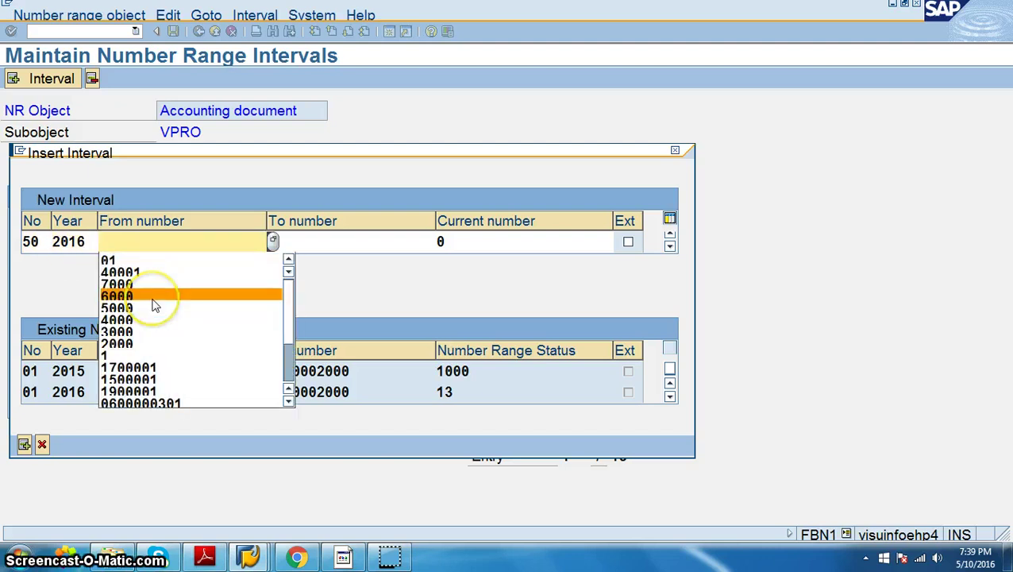
{"action": "key", "text": "F4"}
{"action": "double_click", "coordinate": [62, 139]}
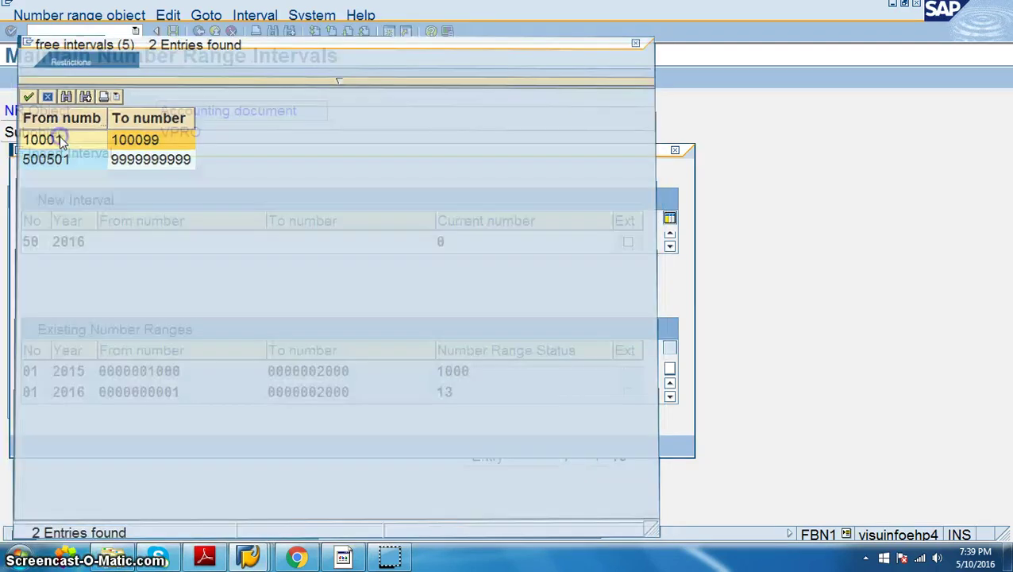
Set the upper number of interval 50 to 20000, insert the interval and save the number ranges
{"action": "left_click", "coordinate": [349, 244]}
{"action": "key", "text": "BackSpace"}
{"action": "key", "text": "BackSpace"}
{"action": "key", "text": "BackSpace"}
{"action": "key", "text": "BackSpace"}
{"action": "key", "text": "BackSpace"}
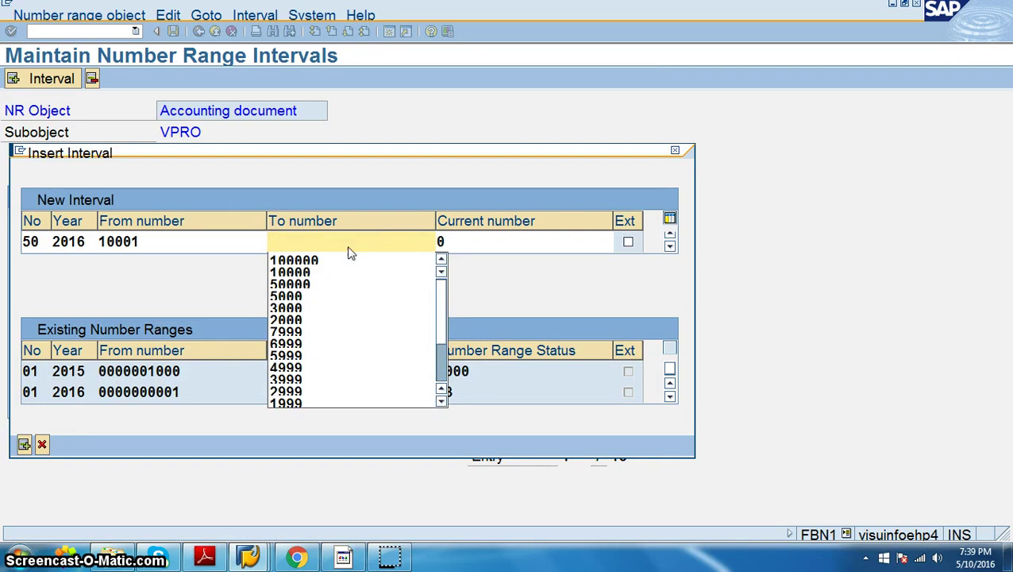
{"action": "key", "text": "F4"}
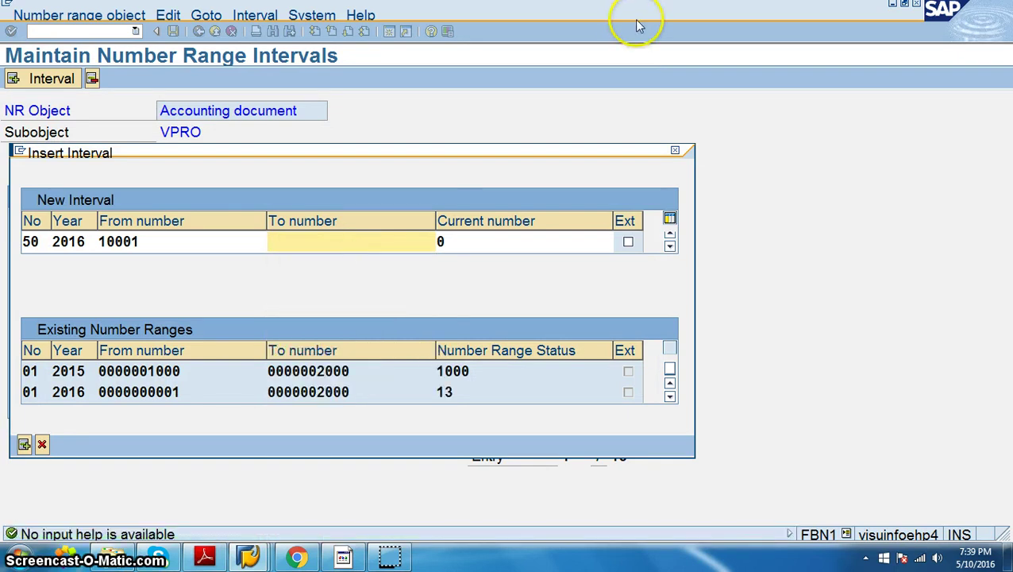
{"action": "type", "text": "20000"}
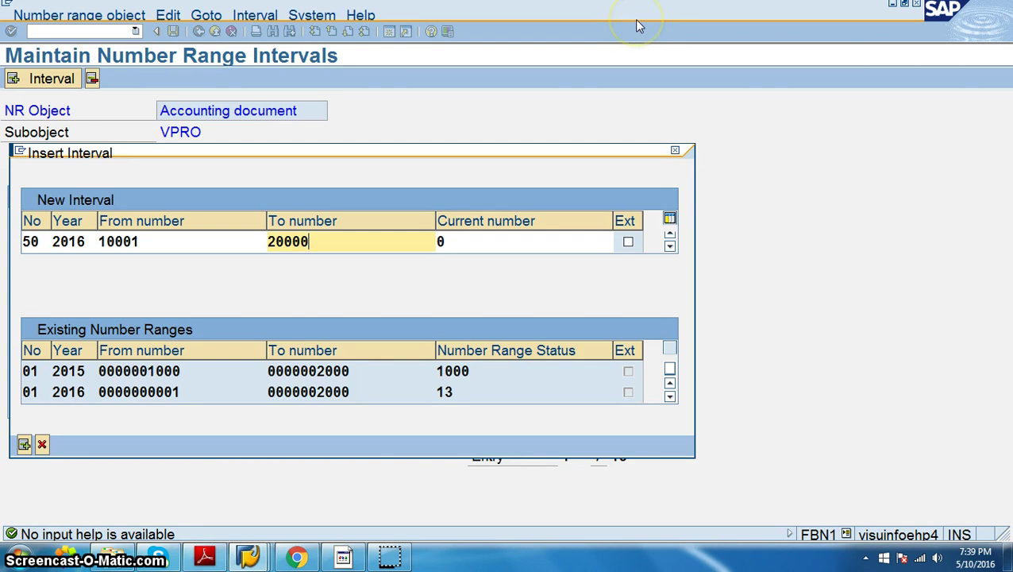
{"action": "key", "text": "Return"}
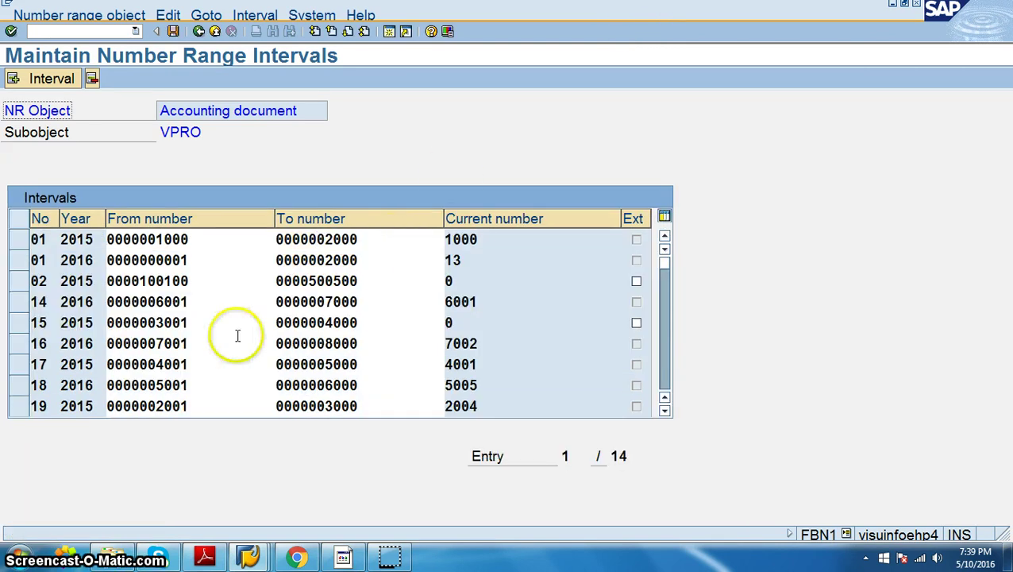
{"action": "scroll", "coordinate": [222, 335], "scroll_direction": "down", "scroll_amount": 5}
{"action": "scroll", "coordinate": [214, 335], "scroll_direction": "up", "scroll_amount": 2}
{"action": "scroll", "coordinate": [213, 332], "scroll_direction": "up", "scroll_amount": 1}
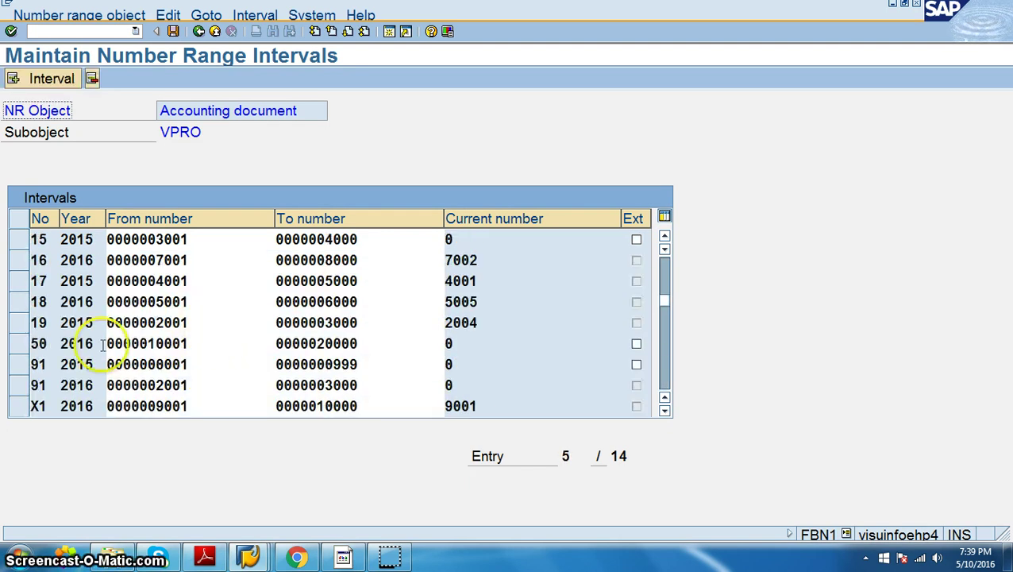
{"action": "left_click", "coordinate": [40, 79]}
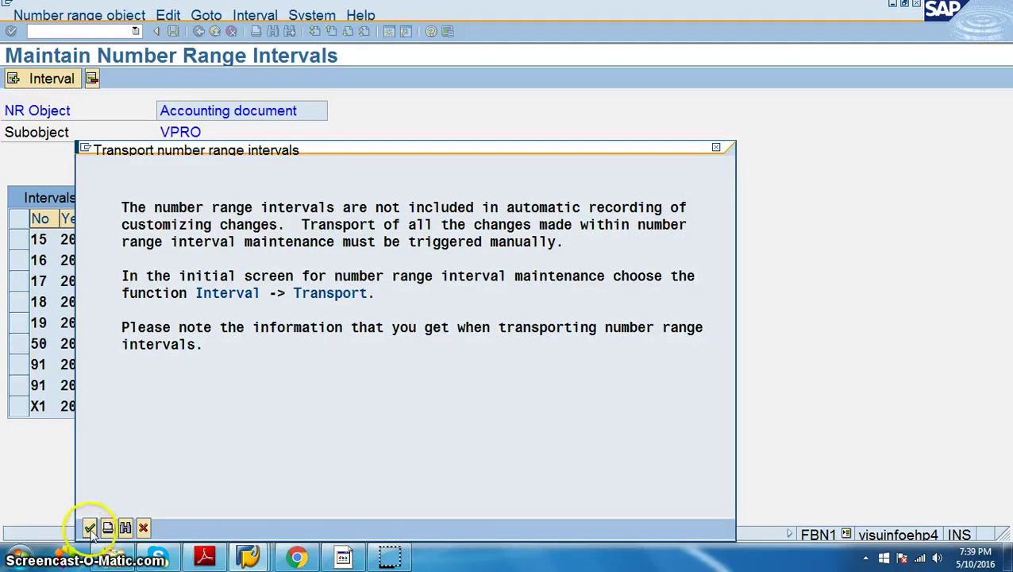
Start a new interval 51 for year 2016, taking the free interval that starts at 20001
{"action": "left_click", "coordinate": [49, 82]}
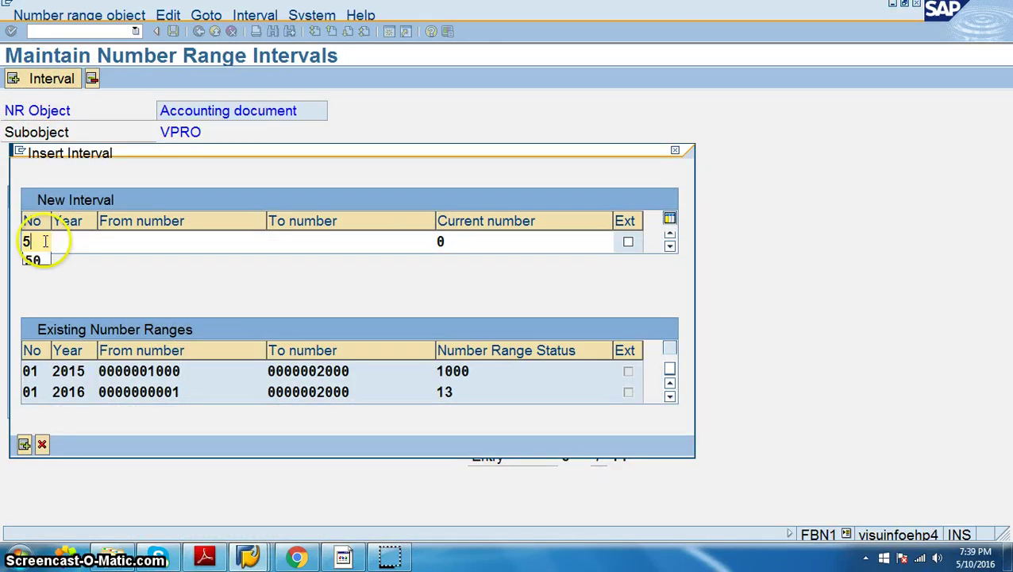
{"action": "key", "text": "Tab"}
{"action": "type", "text": "2016"}
{"action": "key", "text": "Tab"}
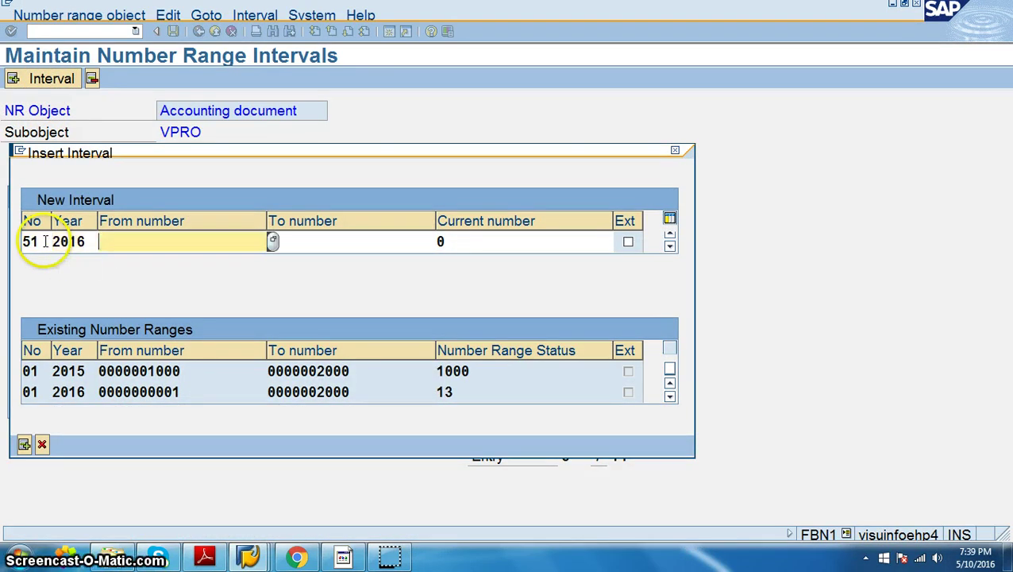
{"action": "key", "text": "F4"}
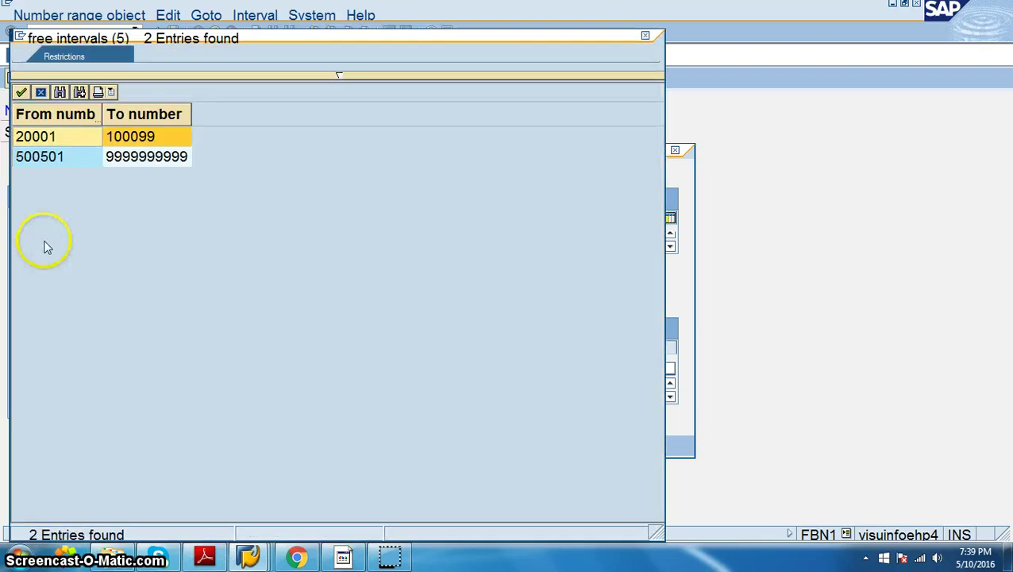
{"action": "double_click", "coordinate": [47, 137]}
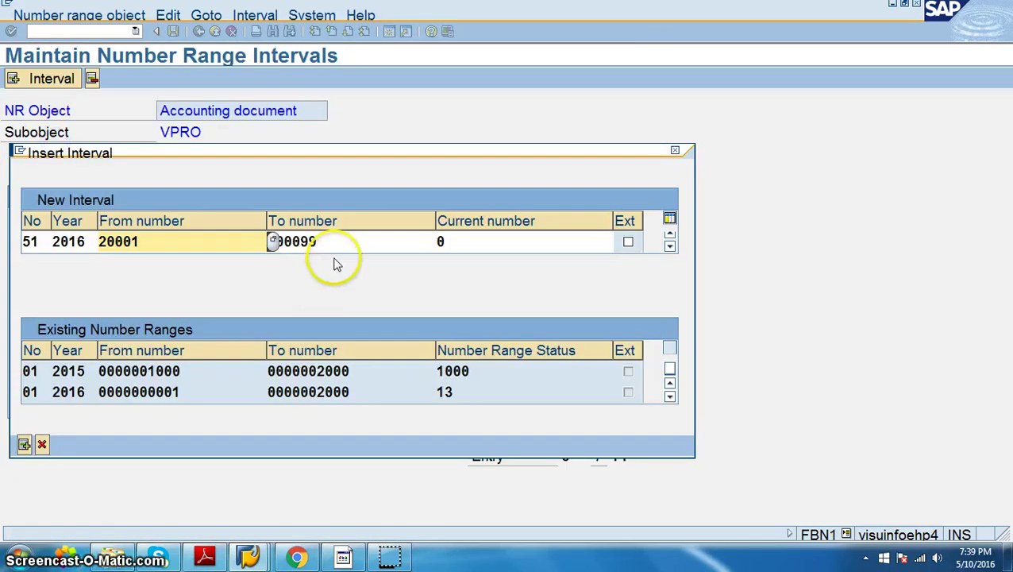
Set the upper number of interval 51 to 30000, insert and save it, and return to SAP Easy Access
{"action": "left_click", "coordinate": [349, 247]}
{"action": "key", "text": "BackSpace"}
{"action": "key", "text": "BackSpace"}
{"action": "key", "text": "BackSpace"}
{"action": "key", "text": "BackSpace"}
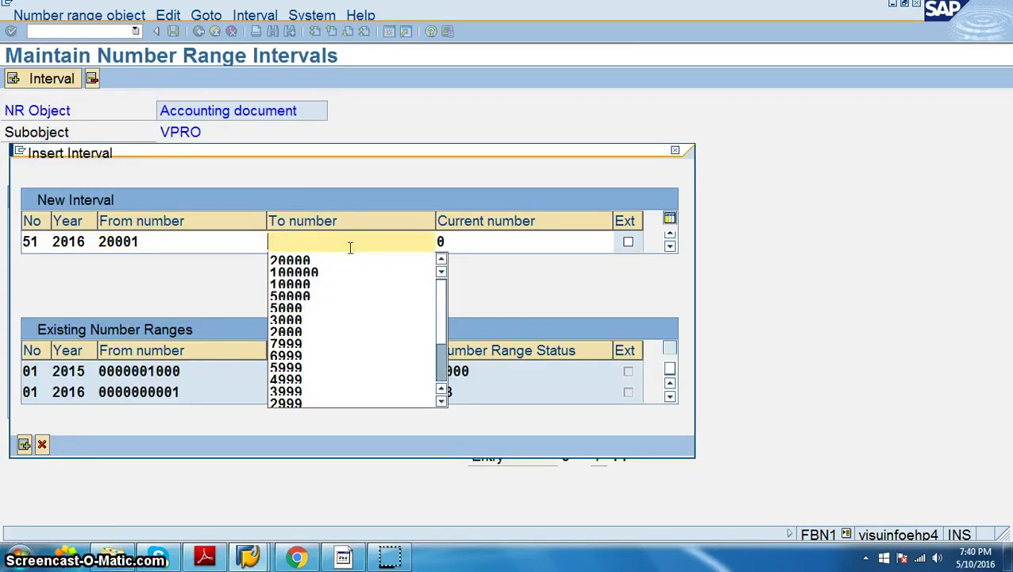
{"action": "type", "text": "30000"}
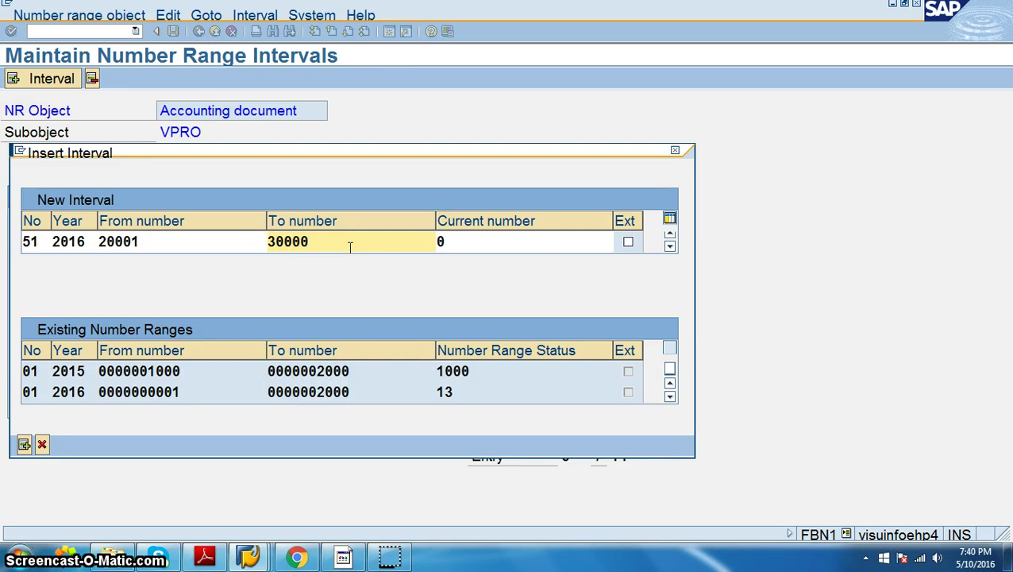
{"action": "key", "text": "Return"}
{"action": "left_click", "coordinate": [173, 31]}
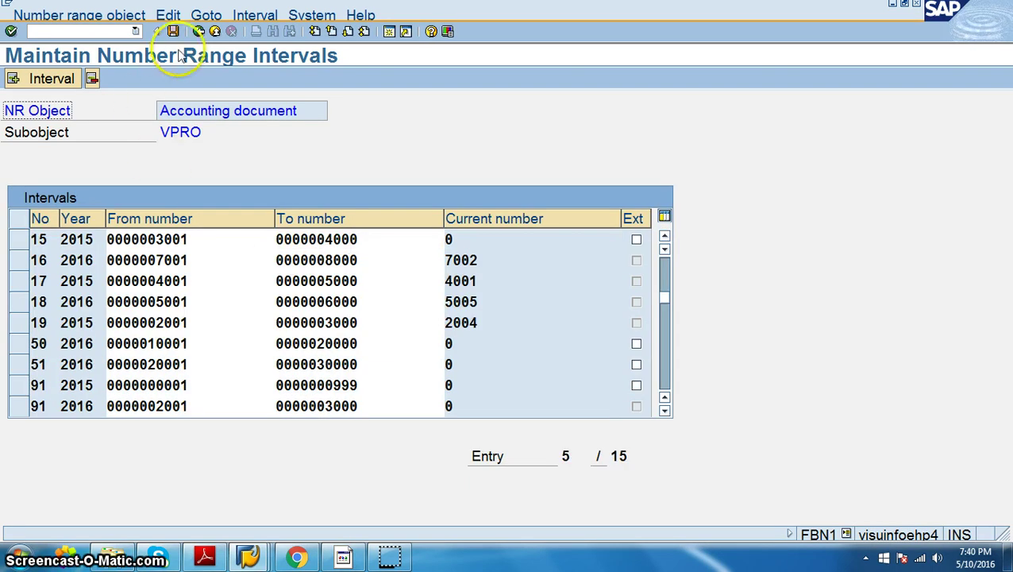
{"action": "left_click", "coordinate": [199, 32]}
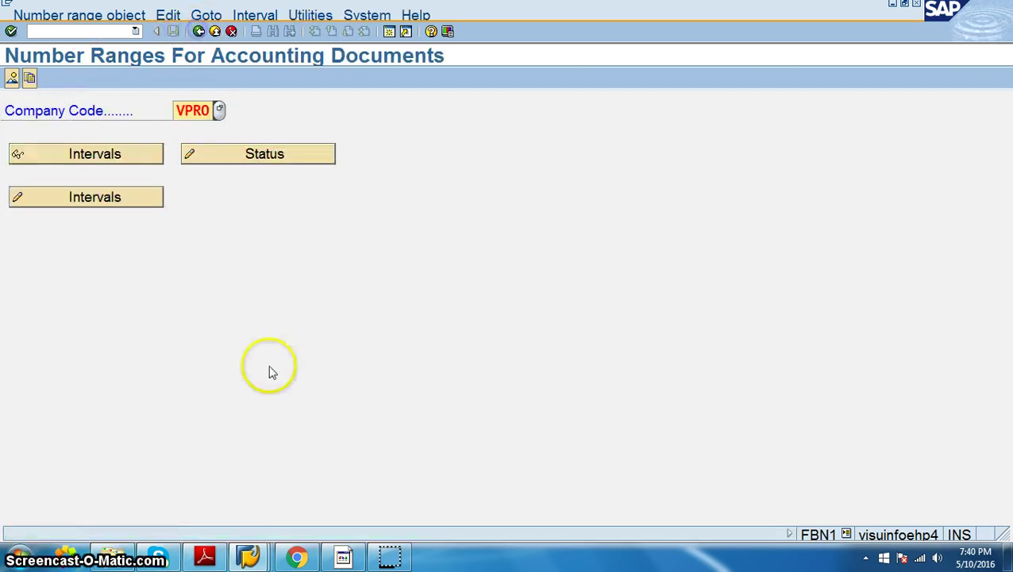
{"action": "left_click", "coordinate": [198, 32]}
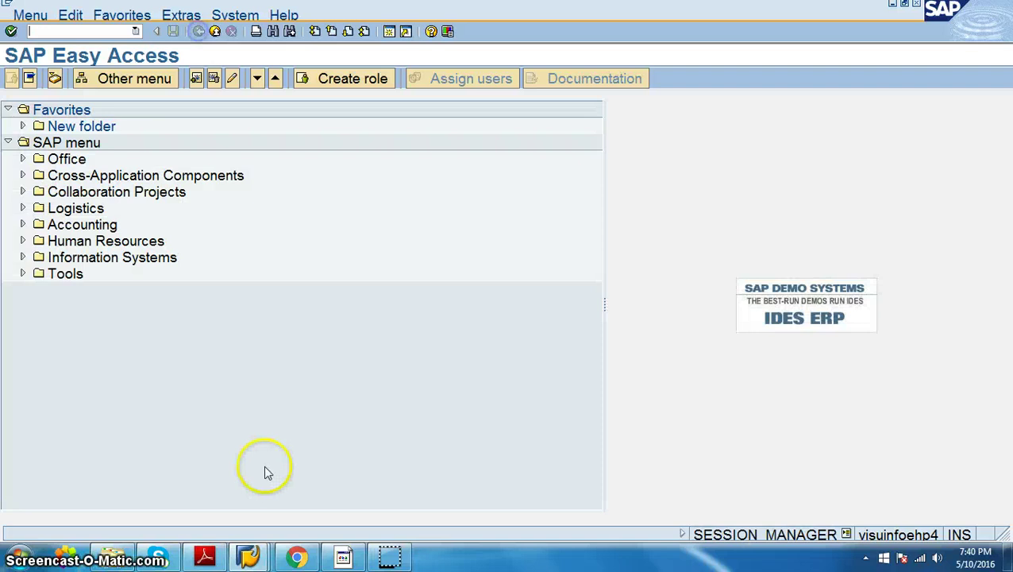
Close two of the extra SAP Easy Access session windows
{"action": "left_click", "coordinate": [342, 551]}
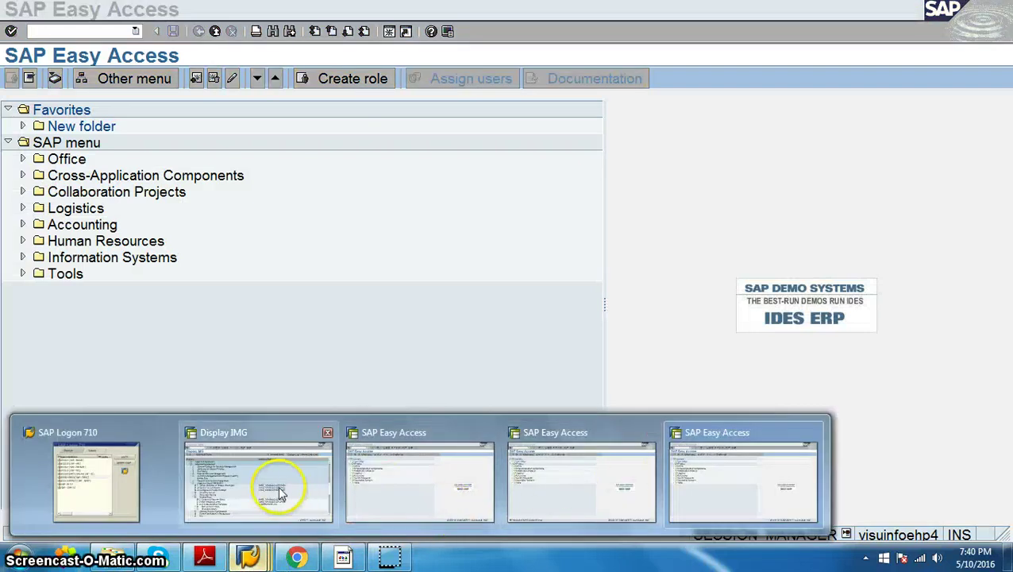
{"action": "left_click", "coordinate": [811, 433]}
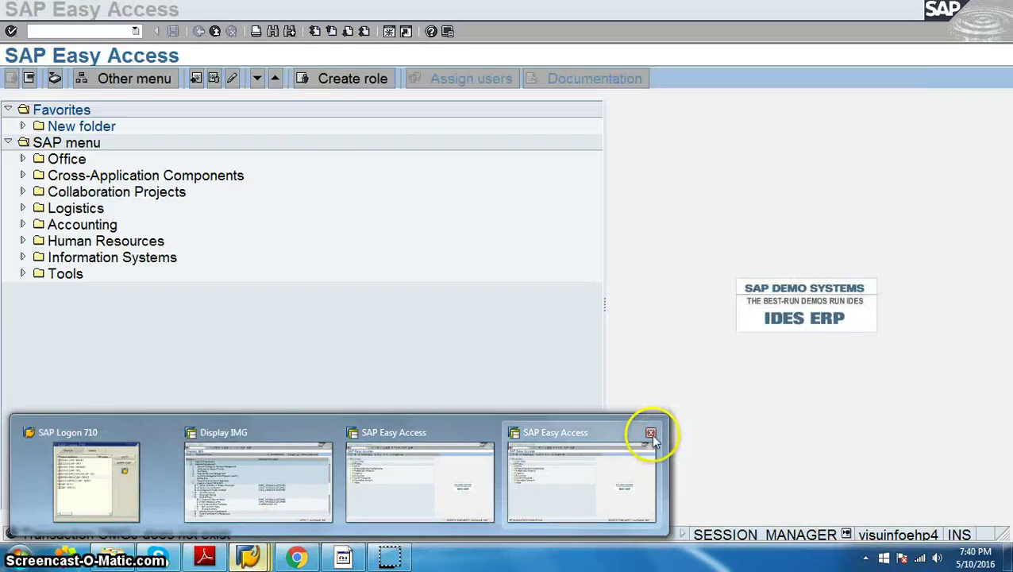
{"action": "left_click", "coordinate": [650, 433]}
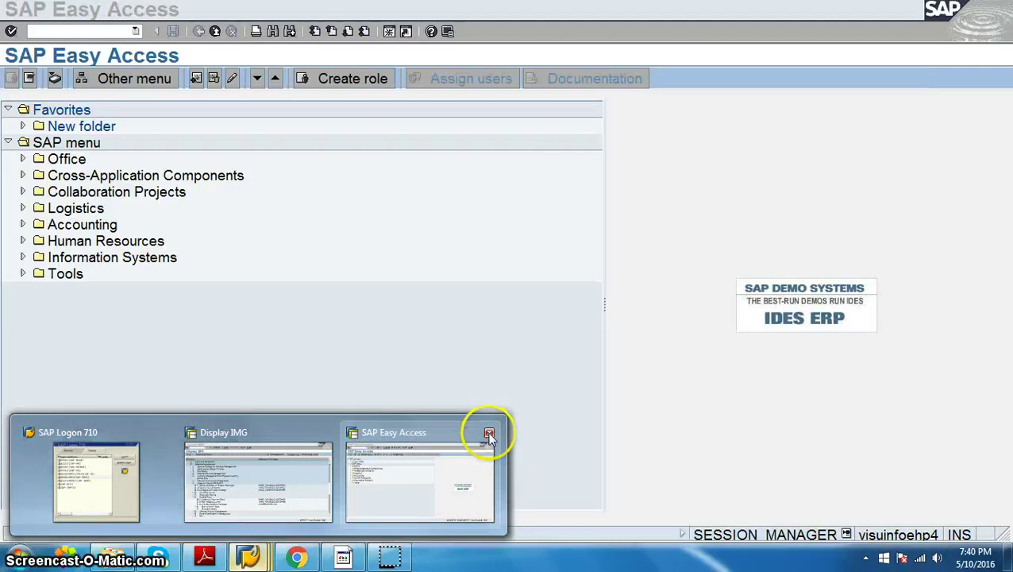
Switch to the transaction code PDF and highlight Inventory RM A/c under Creation of G/L Accounts in the Integration section
{"action": "left_click", "coordinate": [413, 492]}
{"action": "left_click", "coordinate": [221, 560]}
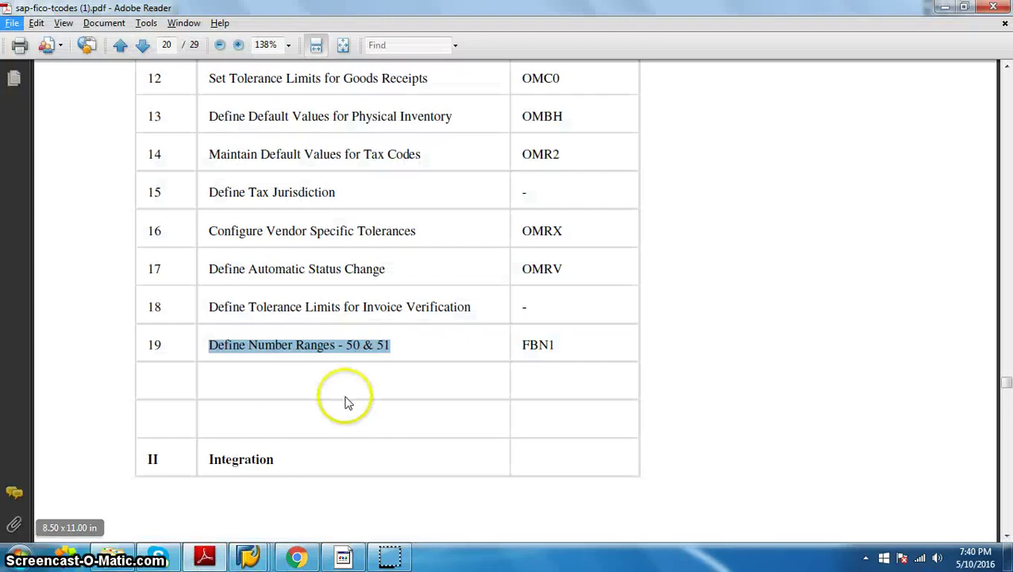
{"action": "left_click", "coordinate": [324, 351]}
{"action": "scroll", "coordinate": [449, 395], "scroll_direction": "down", "scroll_amount": 2}
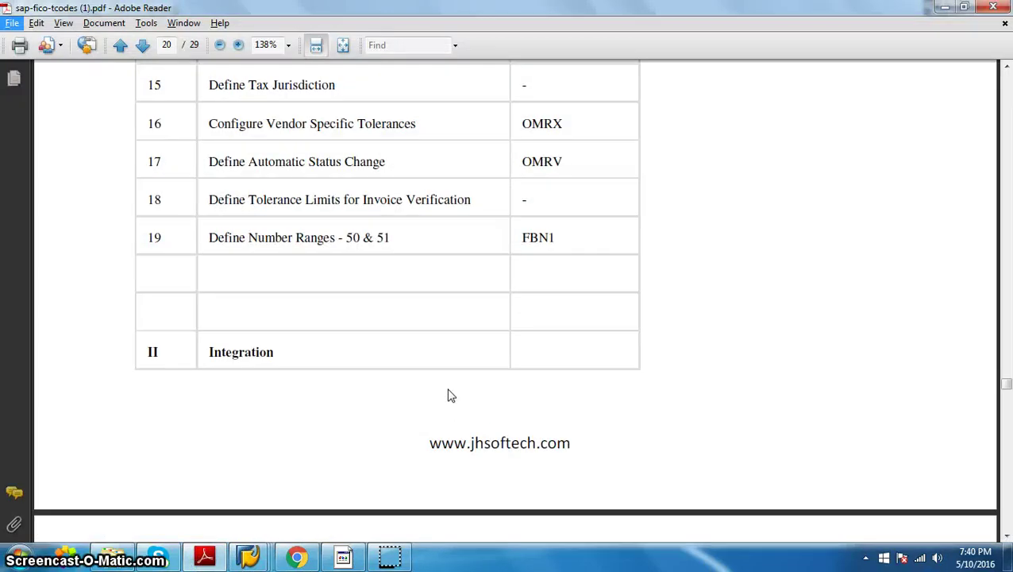
{"action": "scroll", "coordinate": [449, 395], "scroll_direction": "down", "scroll_amount": 9}
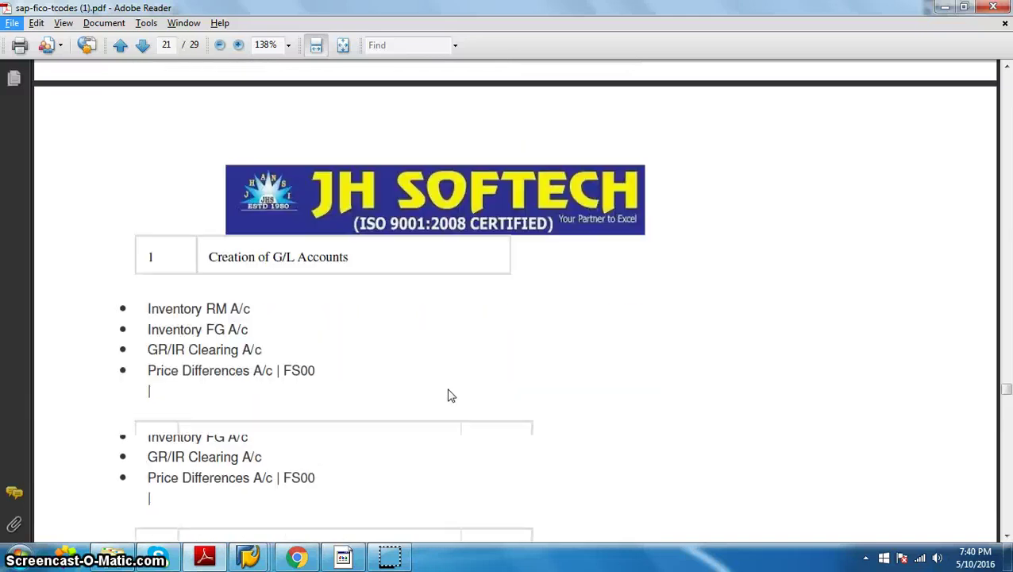
{"action": "left_click", "coordinate": [402, 373]}
{"action": "left_click", "coordinate": [143, 278]}
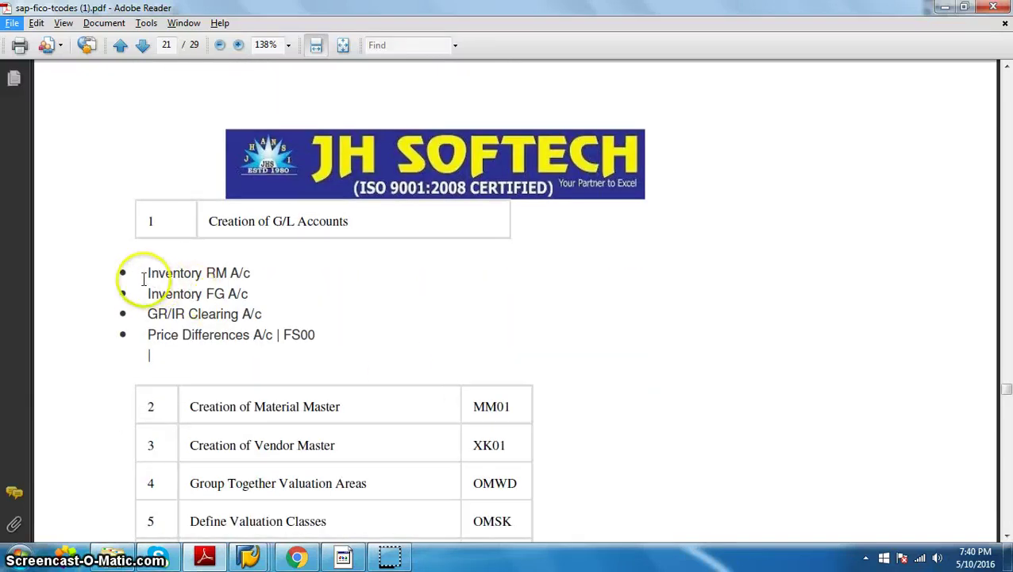
{"action": "left_click_drag", "start_coordinate": [145, 276], "coordinate": [303, 347]}
{"action": "left_click", "coordinate": [146, 274]}
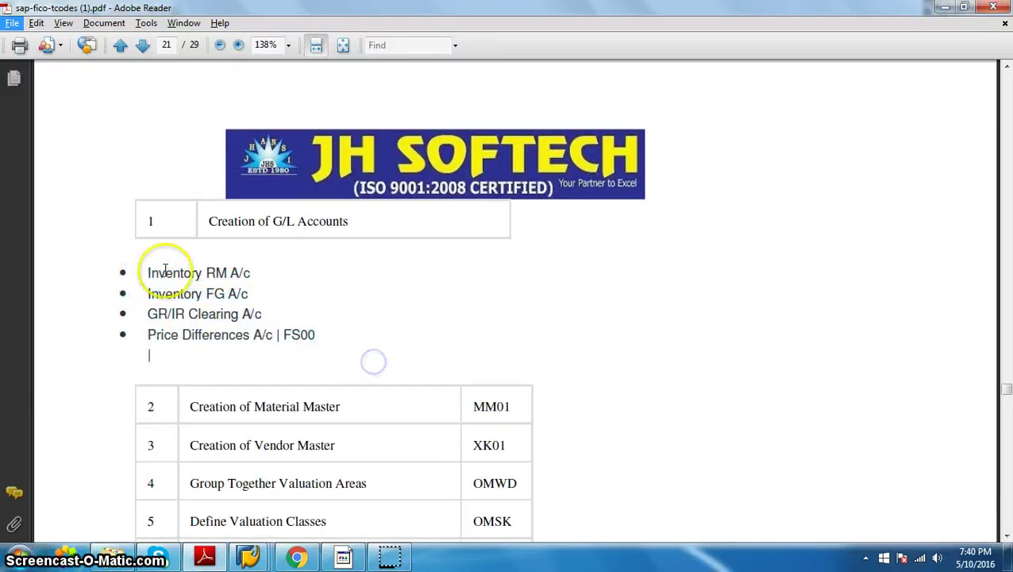
{"action": "left_click_drag", "start_coordinate": [146, 274], "coordinate": [252, 274]}
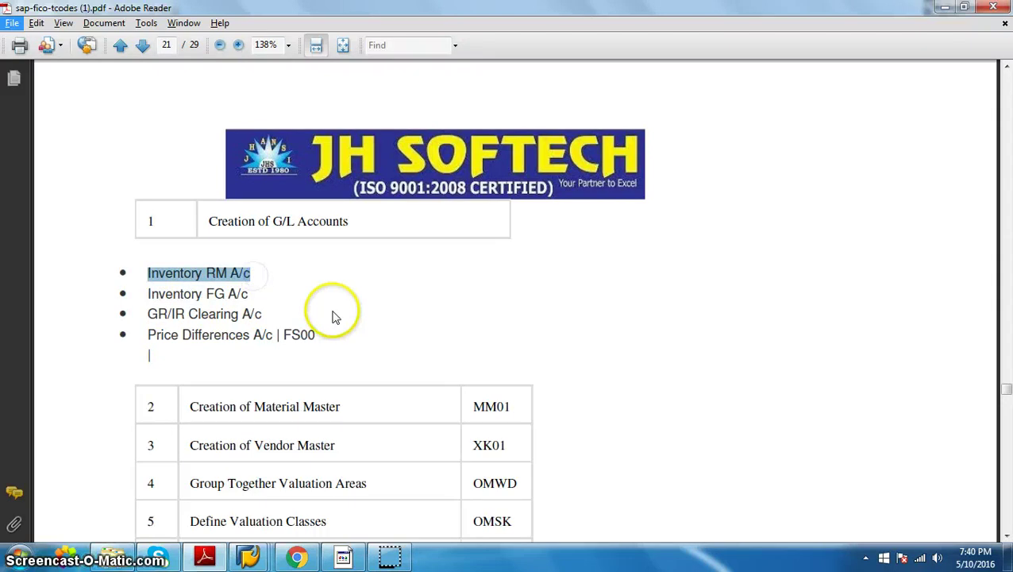
Return to SAP, run transaction OBD4 and position the G/L account groups on chart of accounts VPRO
{"action": "key", "text": "alt+Tab"}
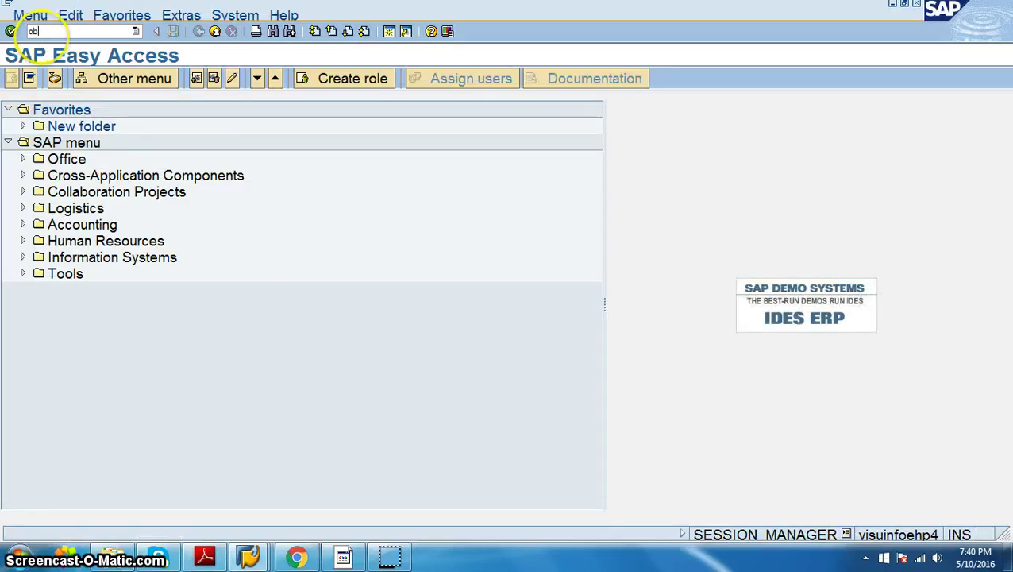
{"action": "left_click", "coordinate": [37, 30]}
{"action": "type", "text": "obd4"}
{"action": "key", "text": "Return"}
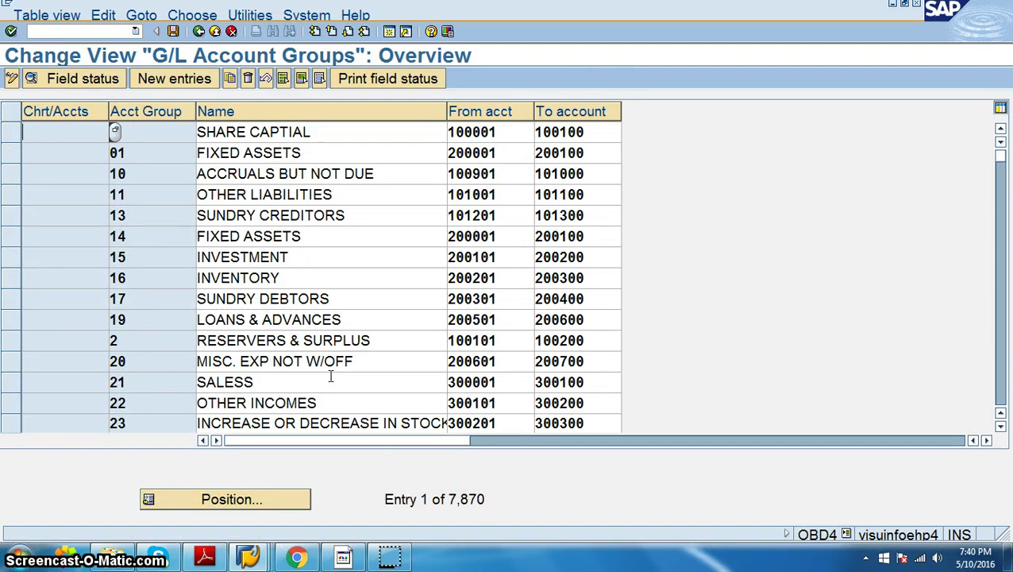
{"action": "left_click", "coordinate": [216, 499]}
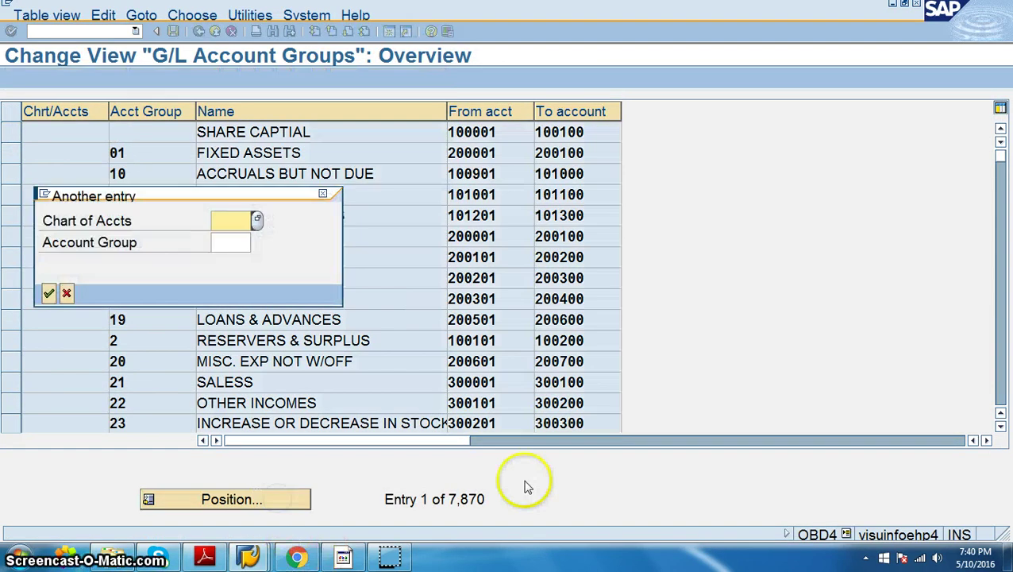
{"action": "type", "text": "vpro"}
{"action": "key", "text": "Return"}
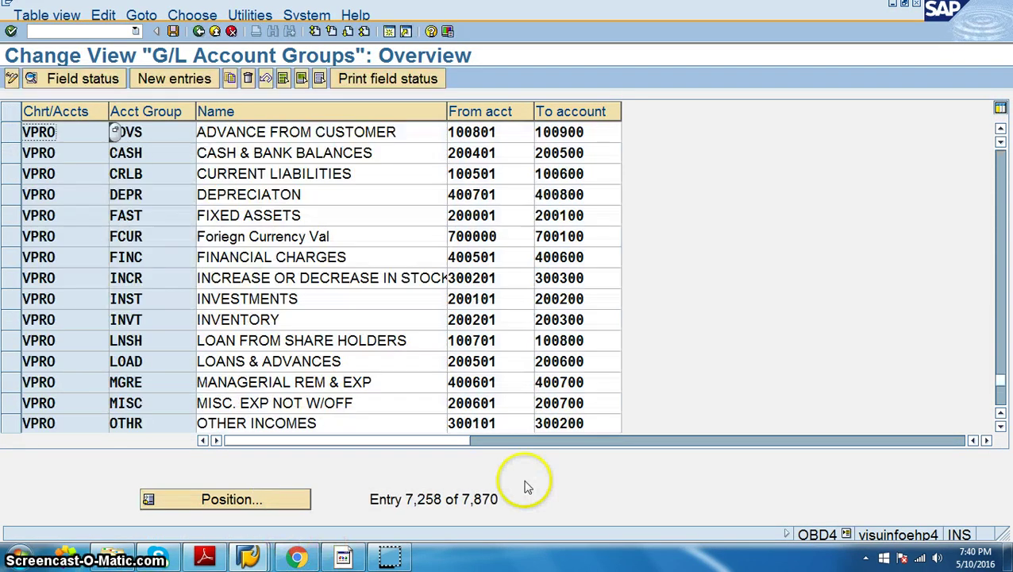
Examine the VPRO account groups for the one matching Inventory RM A/c and its account number range
{"action": "key", "text": "alt+Tab"}
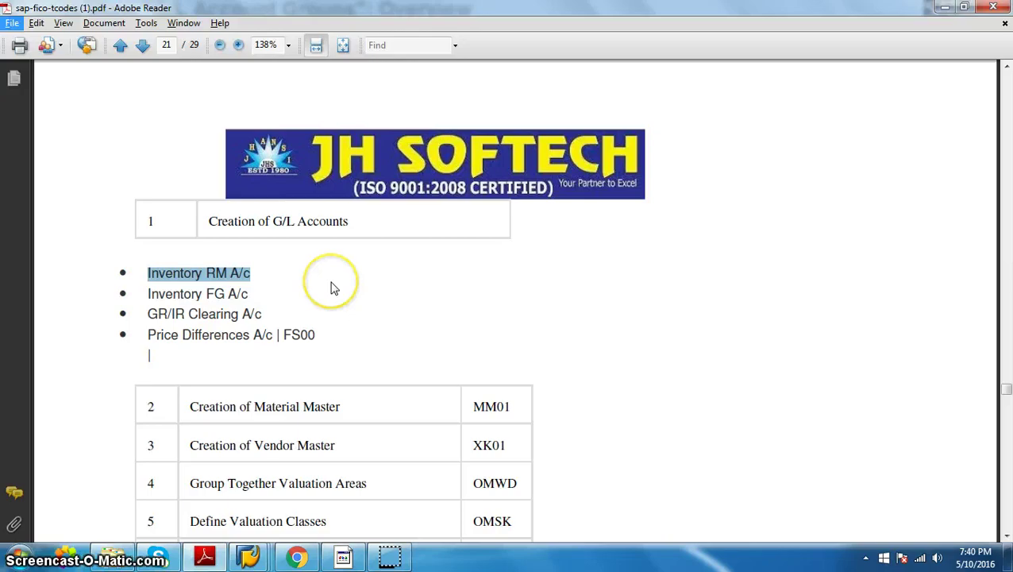
{"action": "key", "text": "alt+Tab"}
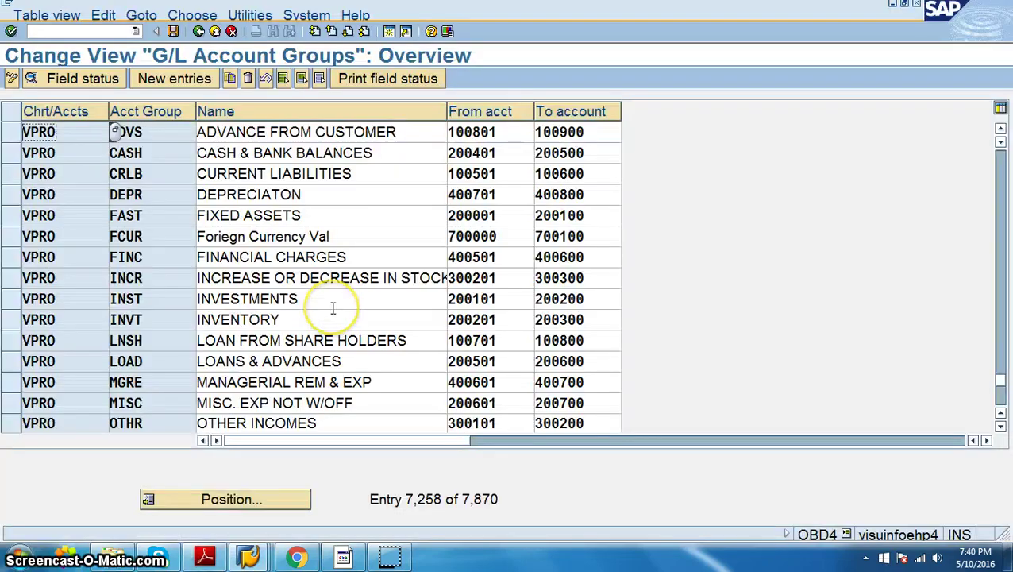
{"action": "scroll", "coordinate": [332, 308], "scroll_direction": "down", "scroll_amount": 2}
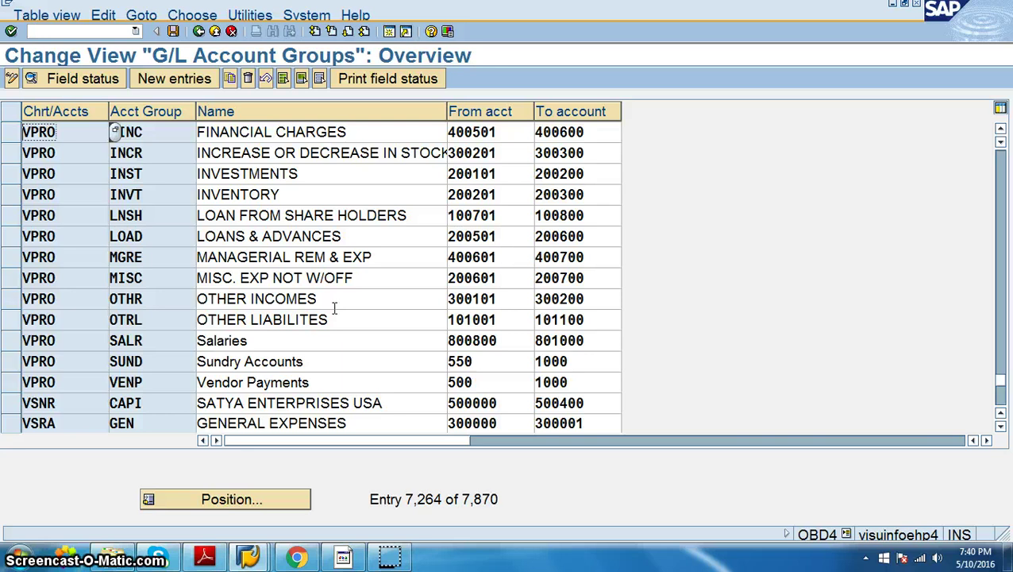
{"action": "scroll", "coordinate": [334, 308], "scroll_direction": "up", "scroll_amount": 1}
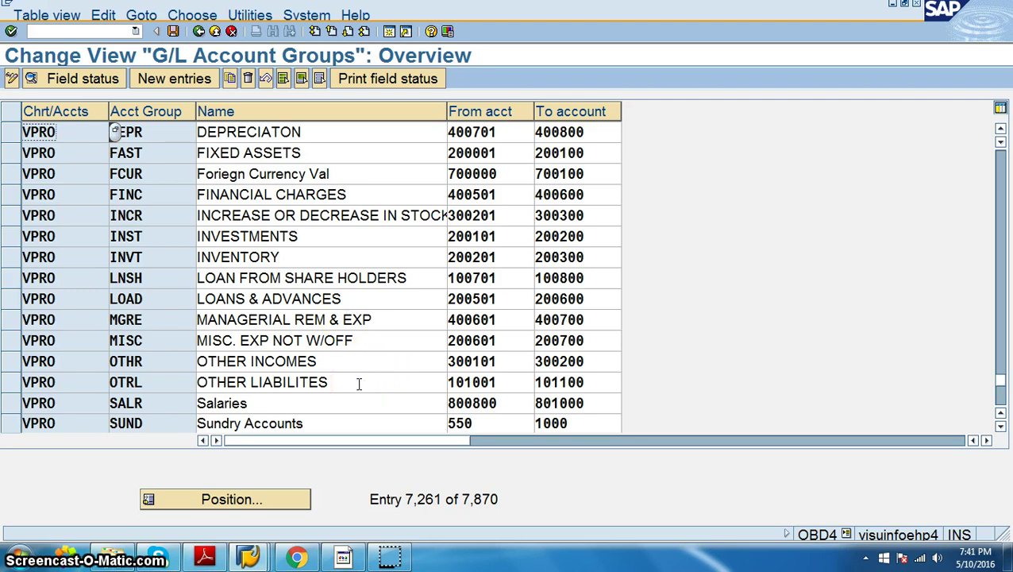
{"action": "scroll", "coordinate": [359, 383], "scroll_direction": "up", "scroll_amount": 1}
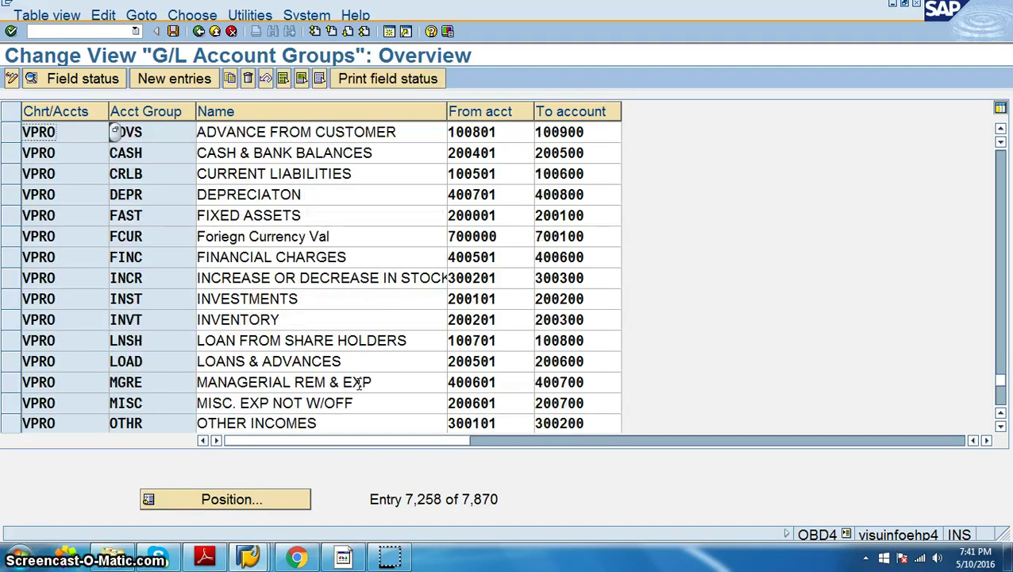
{"action": "scroll", "coordinate": [359, 383], "scroll_direction": "down", "scroll_amount": 1}
{"action": "scroll", "coordinate": [359, 384], "scroll_direction": "up", "scroll_amount": 1}
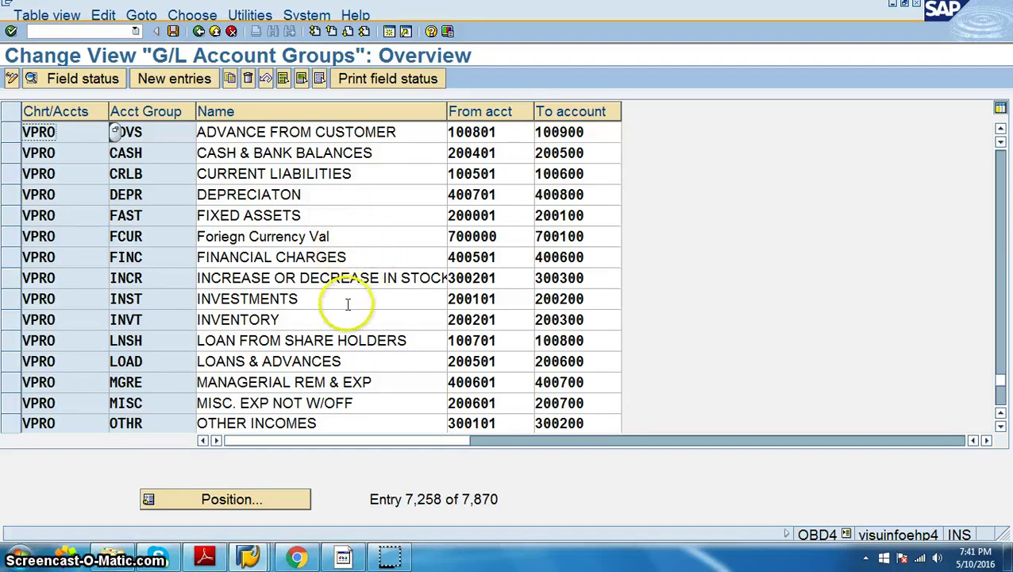
{"action": "double_click", "coordinate": [216, 322]}
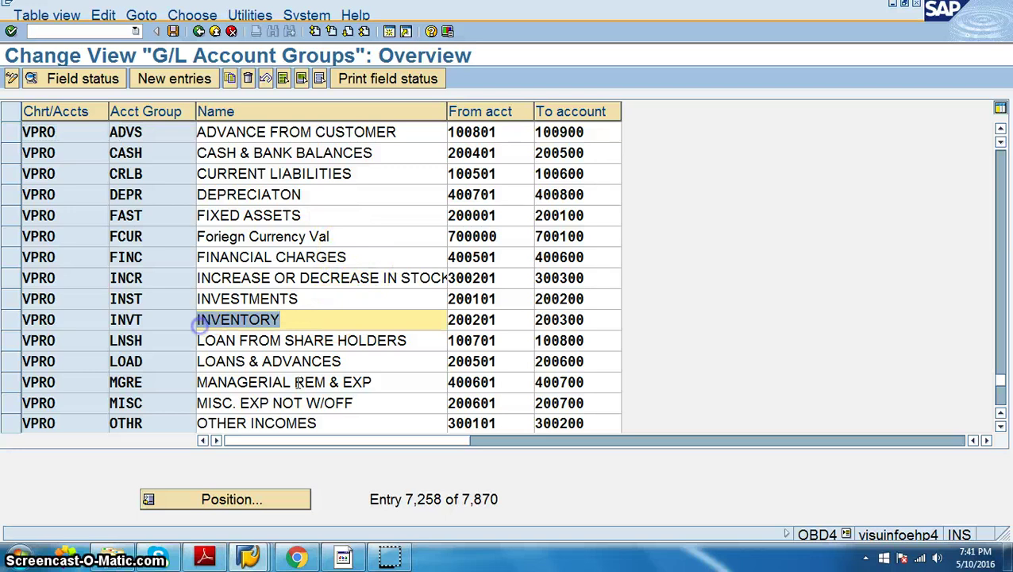
{"action": "key", "text": "alt+Tab"}
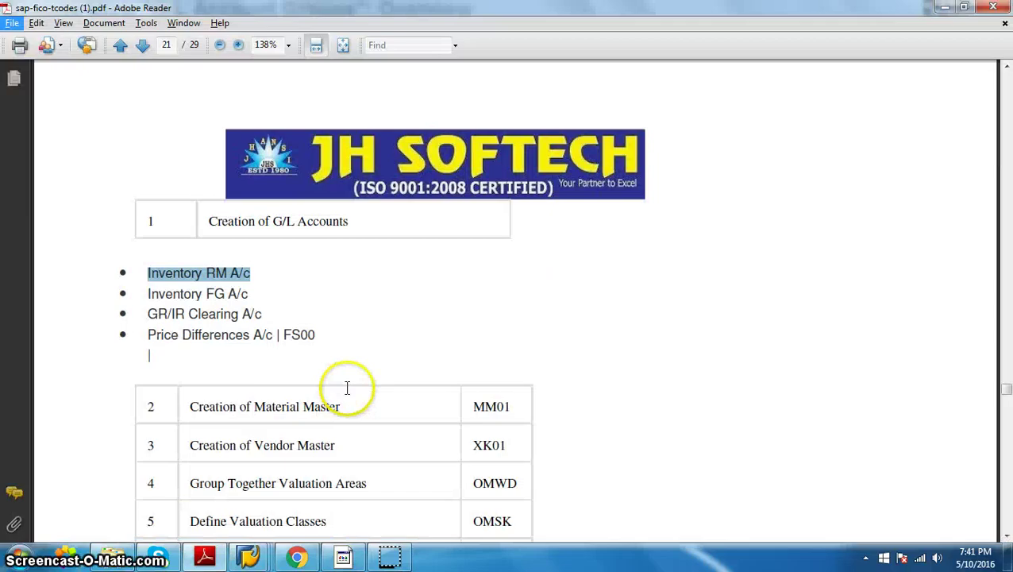
{"action": "key", "text": "alt+Tab"}
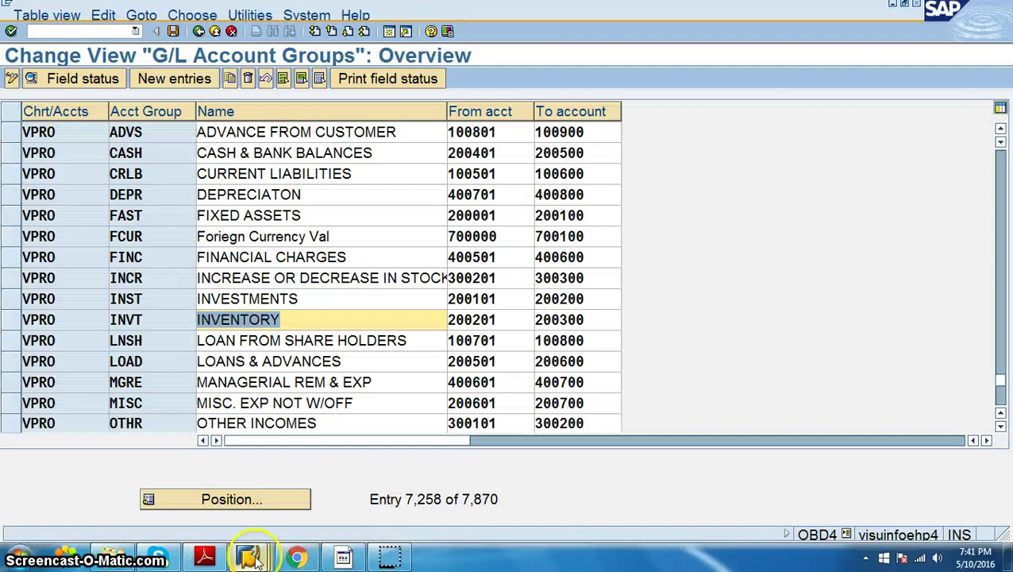
Open a new SAP session and start transaction FS00
{"action": "key", "text": "F3"}
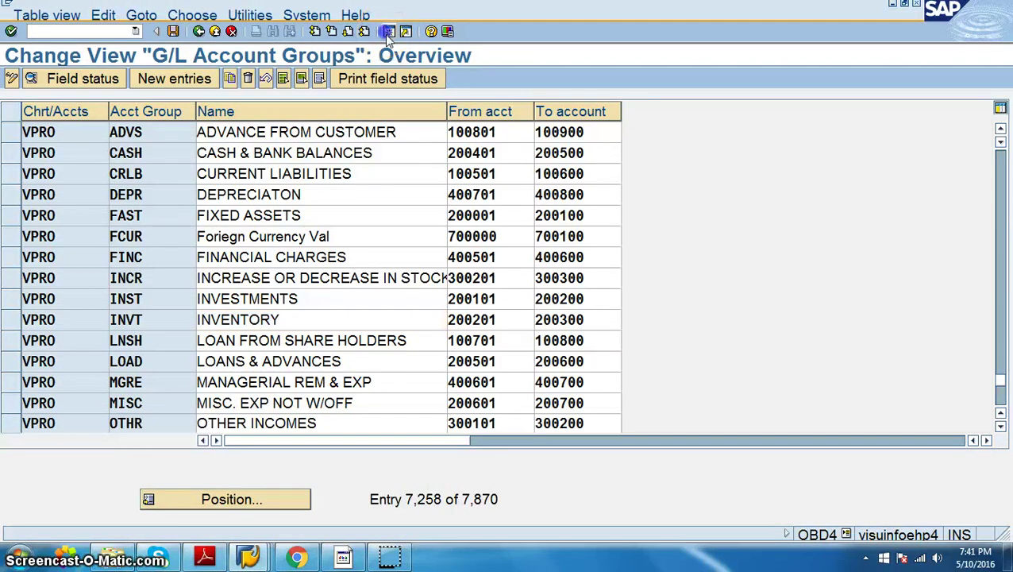
{"action": "left_click", "coordinate": [719, 261]}
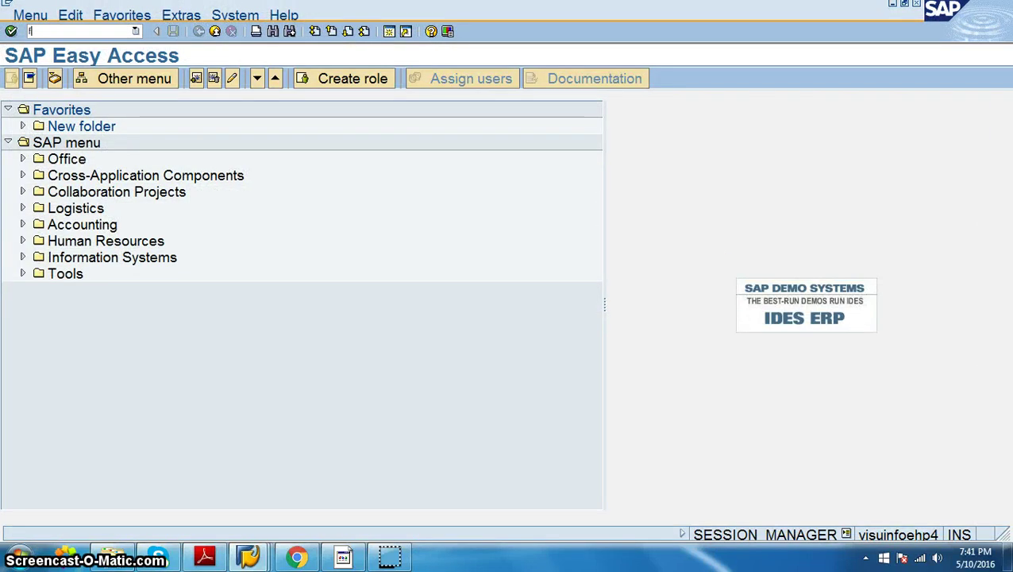
{"action": "type", "text": "fs0"}
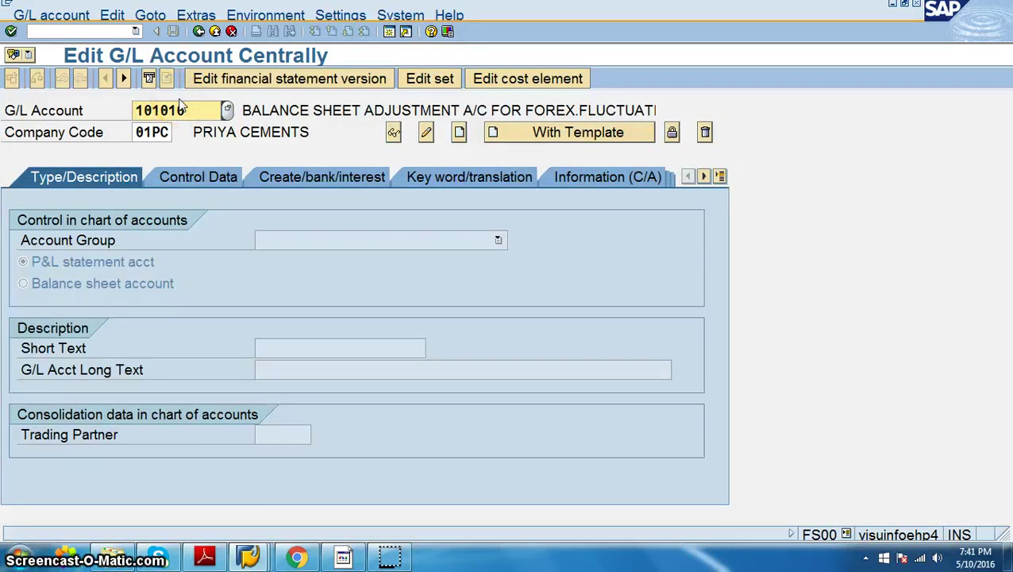
Enter G/L account 200202 with company code VPRO
{"action": "type", "text": "2"}
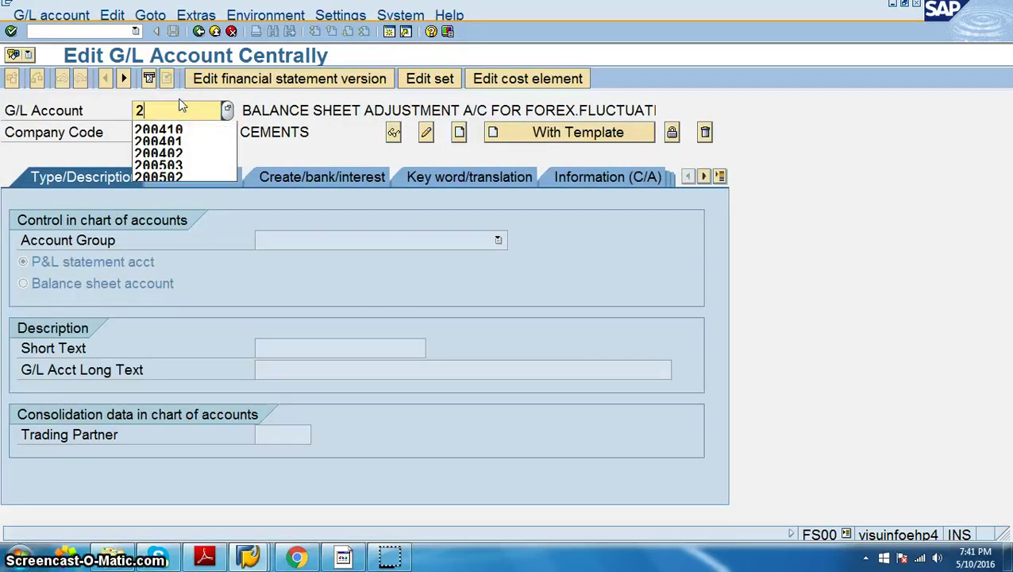
{"action": "type", "text": "0030"}
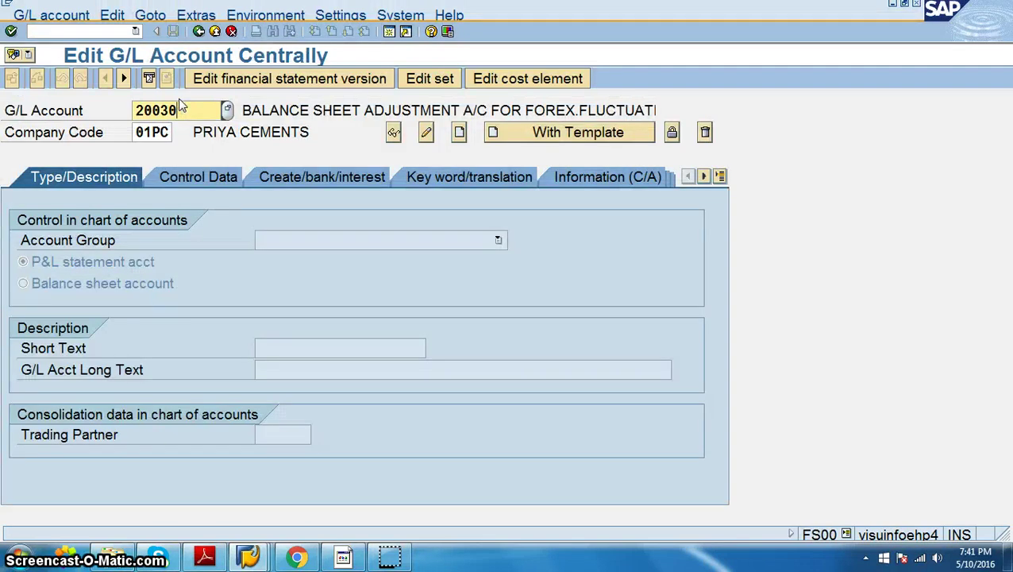
{"action": "key", "text": "BackSpace"}
{"action": "key", "text": "BackSpace"}
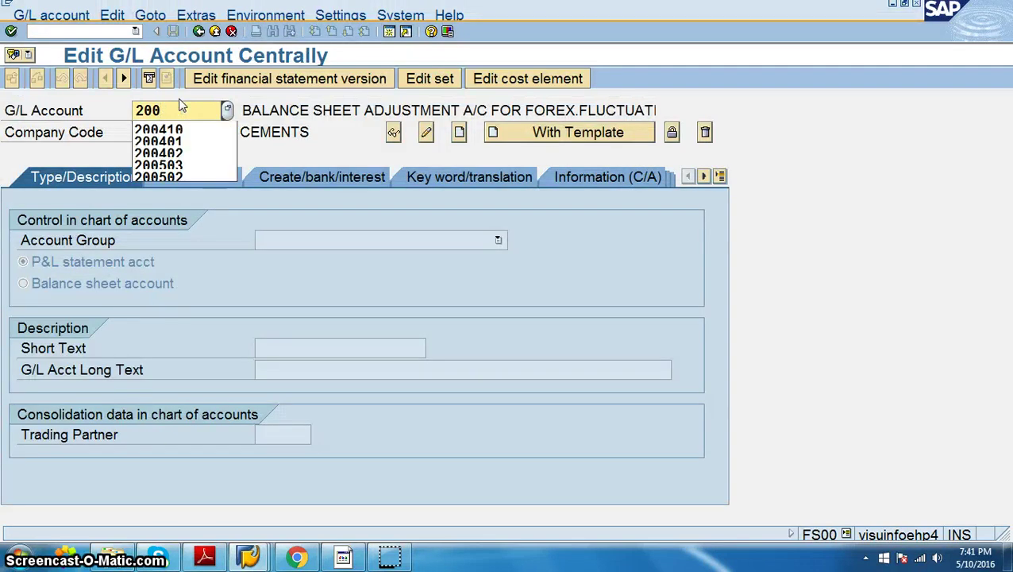
{"action": "type", "text": "202"}
{"action": "key", "text": "Tab"}
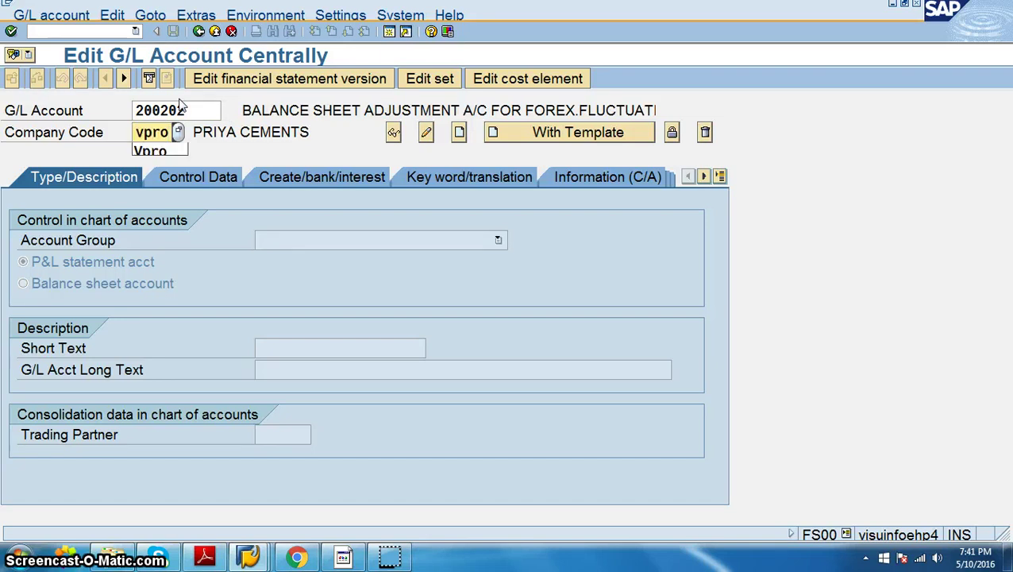
{"action": "type", "text": "vpro"}
{"action": "key", "text": "Return"}
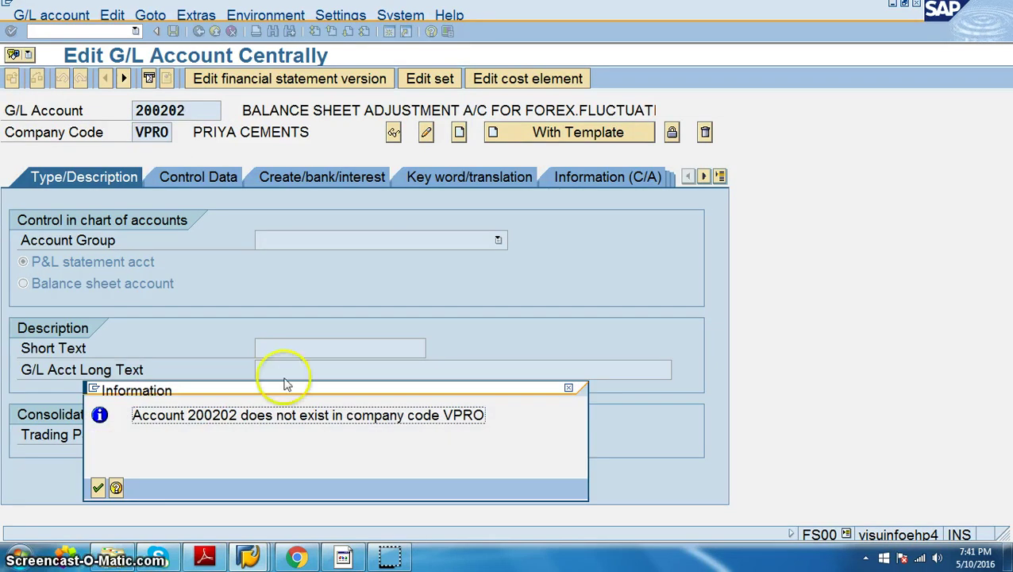
{"action": "left_click", "coordinate": [97, 486]}
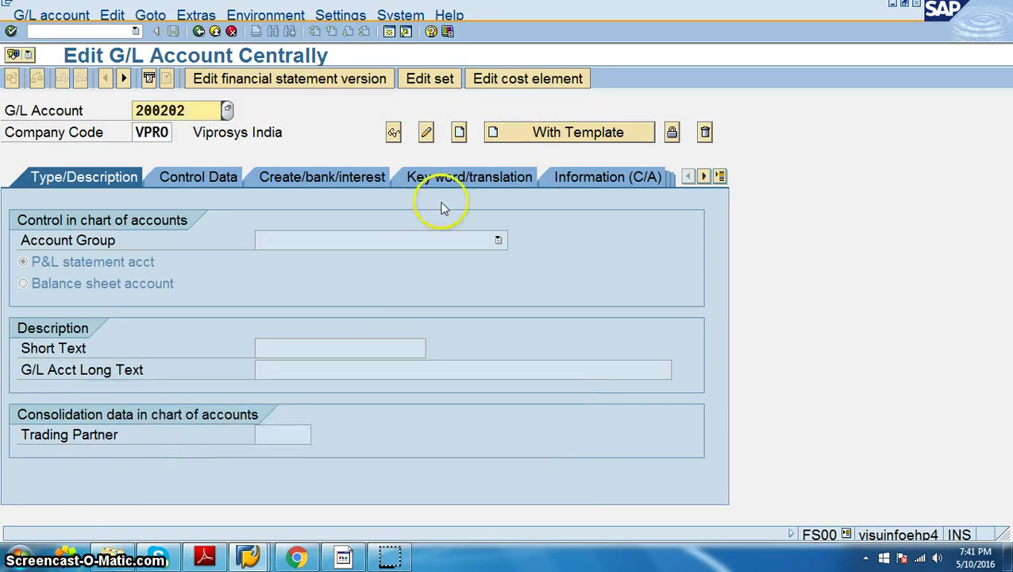
Start creating the G/L account as a balance sheet account and assign it to the account group INVENTORY
{"action": "left_click", "coordinate": [458, 131]}
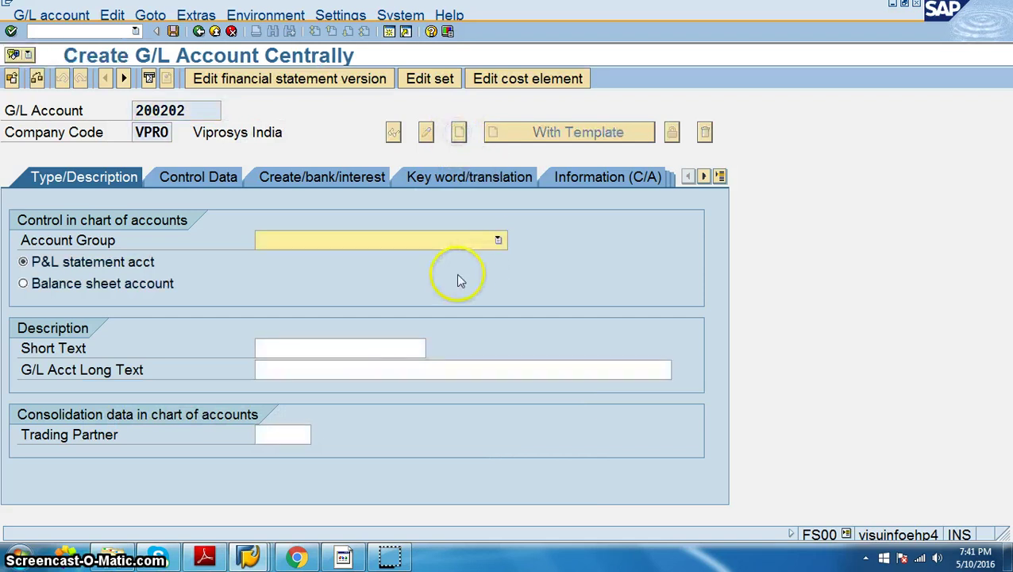
{"action": "left_click", "coordinate": [83, 291]}
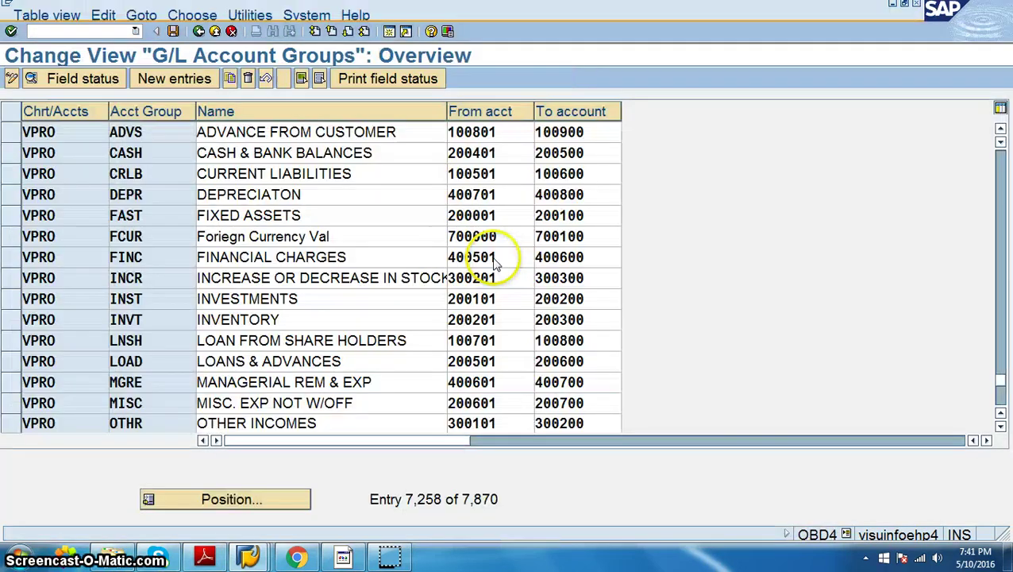
{"action": "left_click", "coordinate": [413, 320]}
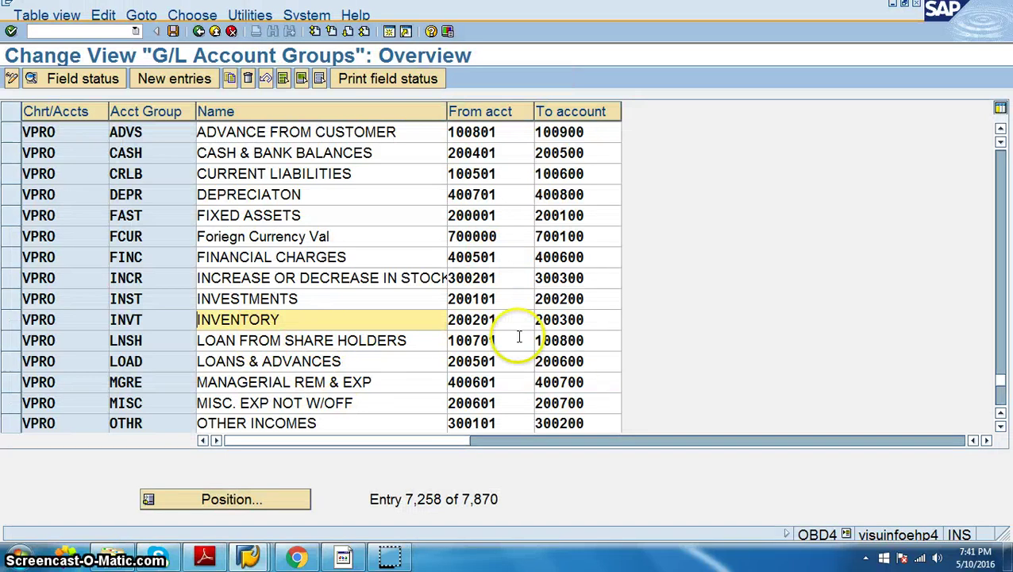
{"action": "key", "text": "alt+Tab"}
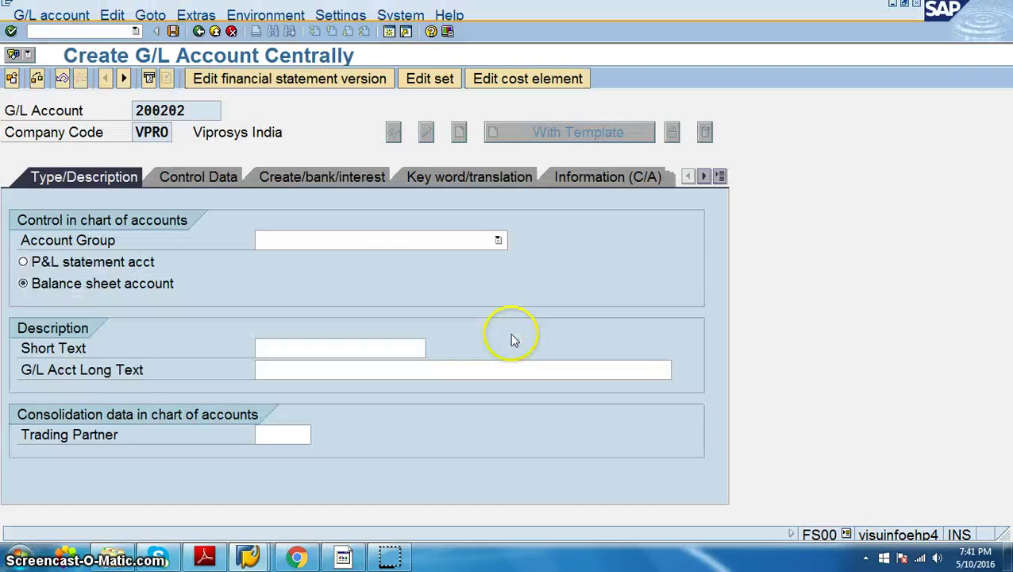
{"action": "left_click", "coordinate": [484, 240]}
{"action": "scroll", "coordinate": [405, 330], "scroll_direction": "down", "scroll_amount": 2}
{"action": "scroll", "coordinate": [404, 329], "scroll_direction": "down", "scroll_amount": 2}
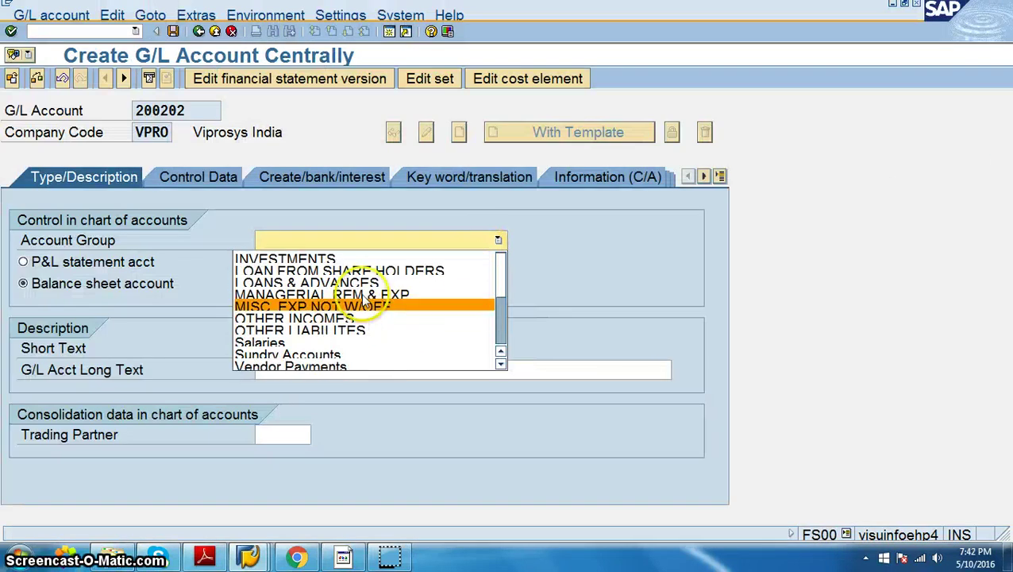
{"action": "scroll", "coordinate": [365, 297], "scroll_direction": "up", "scroll_amount": 1}
{"action": "left_click", "coordinate": [352, 284]}
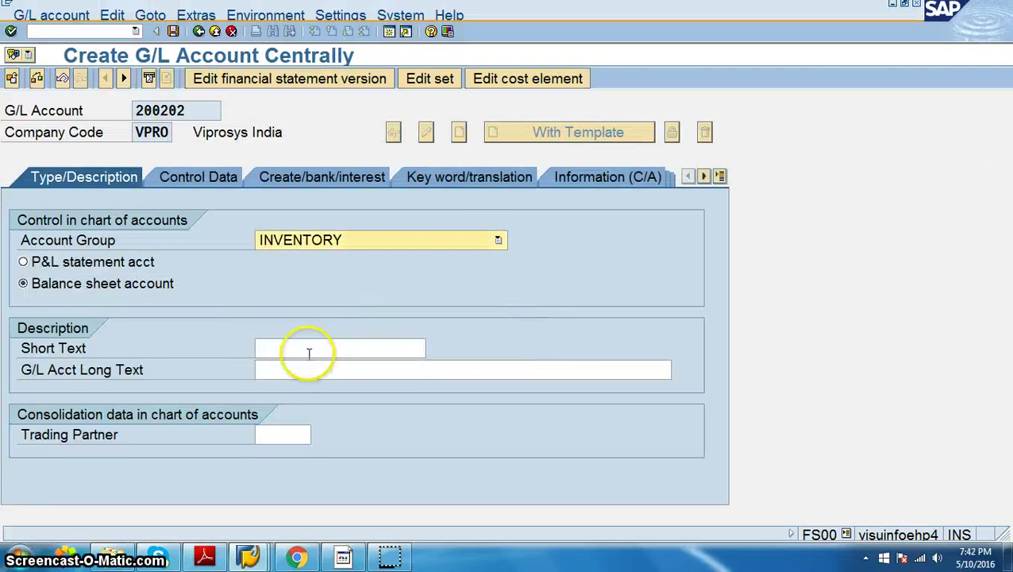
Enter "Inventory RM A/c" as both the short text and the long text of G/L account 200202
{"action": "left_click", "coordinate": [305, 351]}
{"action": "key", "text": "alt+Tab"}
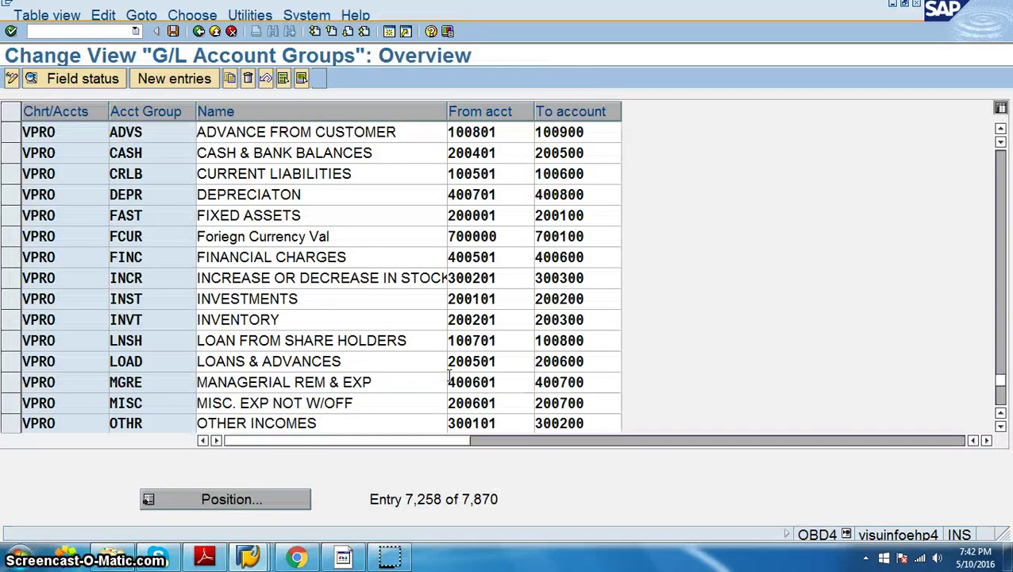
{"action": "left_click", "coordinate": [210, 216]}
{"action": "key", "text": "alt+Tab"}
{"action": "left_click", "coordinate": [275, 361]}
{"action": "type", "text": "Inventory RM A/c"}
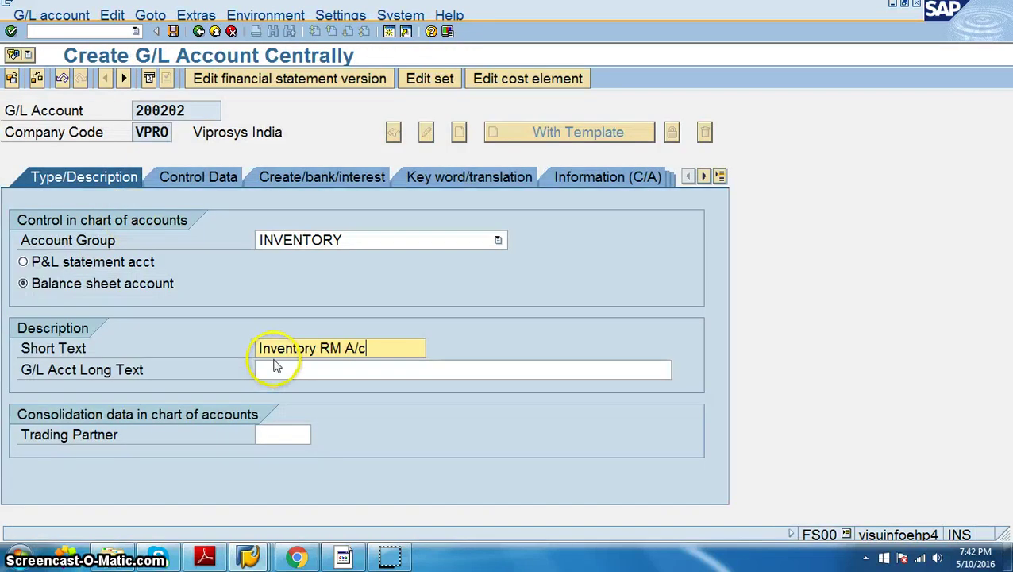
{"action": "left_click", "coordinate": [278, 369]}
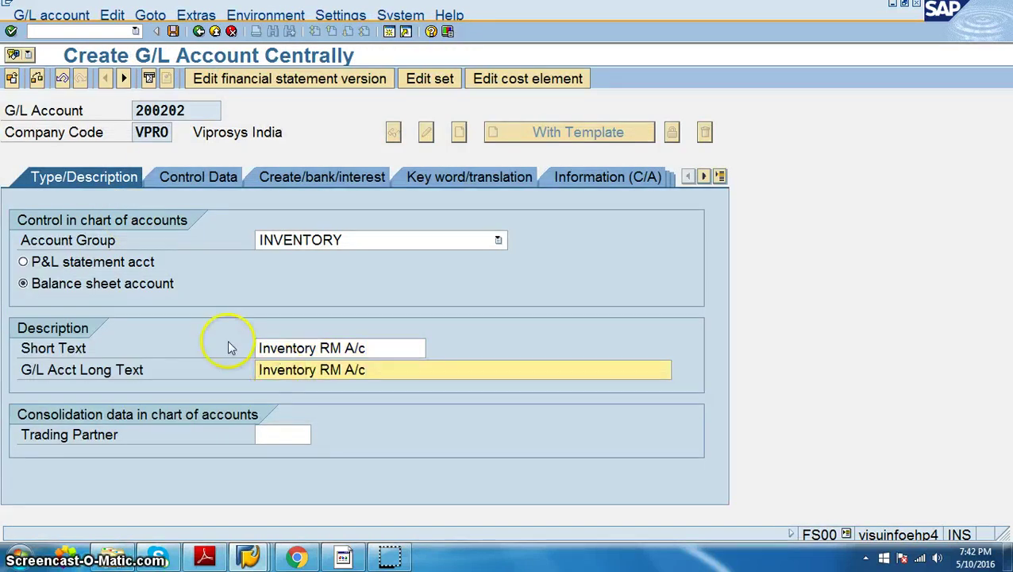
In account 200202's control data, enable only balances in local currency and line item display, and choose a sort key
{"action": "left_click", "coordinate": [187, 179]}
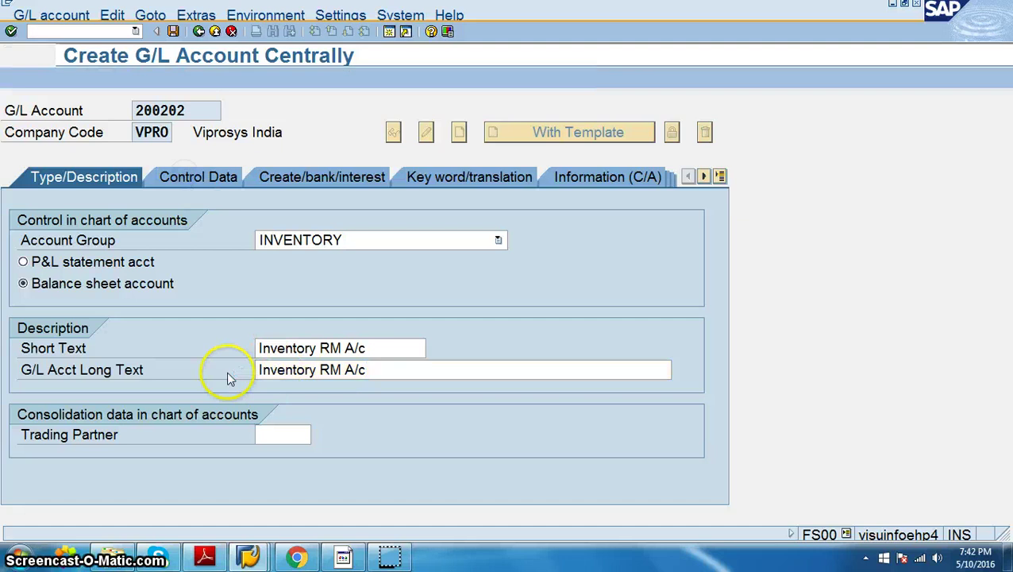
{"action": "left_click", "coordinate": [25, 262]}
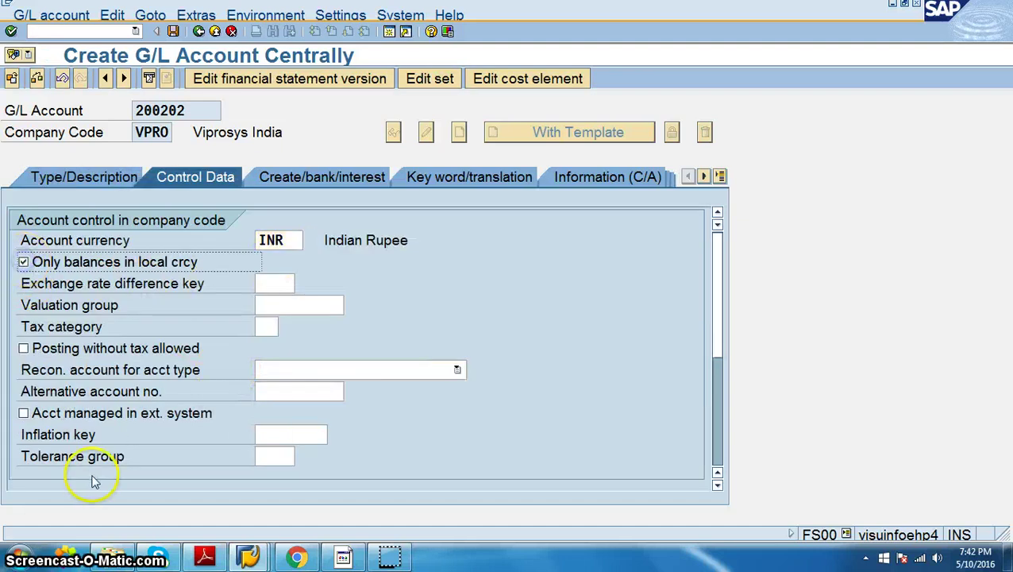
{"action": "scroll", "coordinate": [90, 445], "scroll_direction": "down", "scroll_amount": 3}
{"action": "scroll", "coordinate": [89, 433], "scroll_direction": "up", "scroll_amount": 2}
{"action": "scroll", "coordinate": [88, 429], "scroll_direction": "up", "scroll_amount": 2}
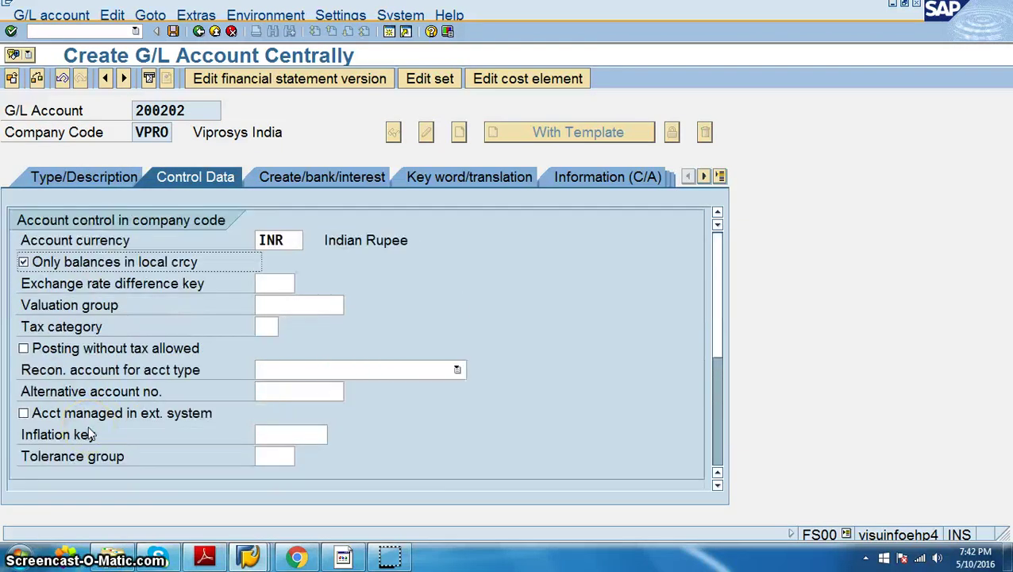
{"action": "scroll", "coordinate": [88, 425], "scroll_direction": "down", "scroll_amount": 4}
{"action": "left_click", "coordinate": [23, 348]}
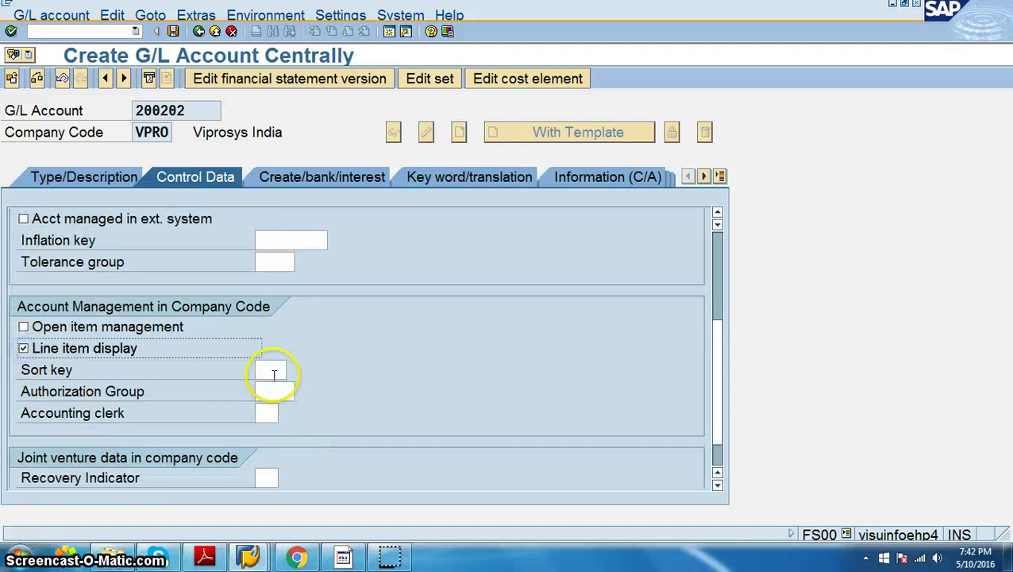
{"action": "left_click", "coordinate": [274, 370]}
{"action": "left_click", "coordinate": [274, 372]}
{"action": "left_click", "coordinate": [270, 389]}
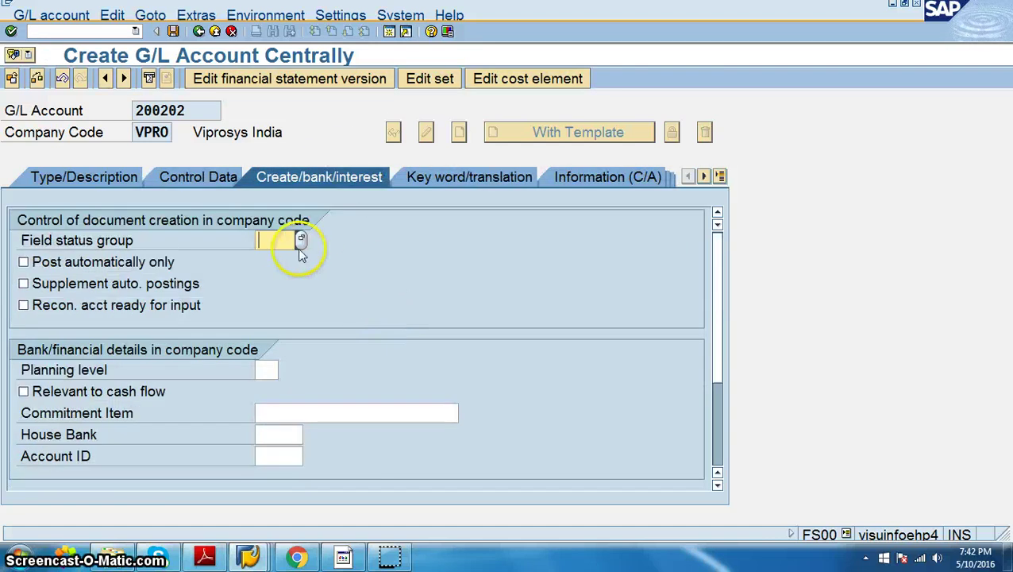
Set the field status group of account 200202 to G001 and save the account
{"action": "left_click", "coordinate": [274, 241]}
{"action": "left_click", "coordinate": [274, 259]}
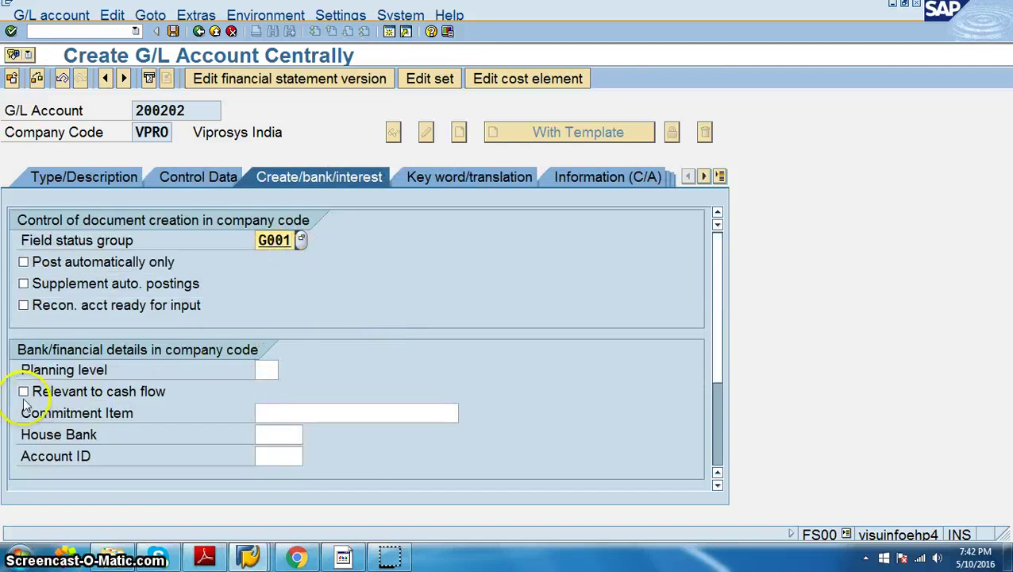
{"action": "left_click", "coordinate": [207, 421]}
{"action": "scroll", "coordinate": [207, 421], "scroll_direction": "down", "scroll_amount": 3}
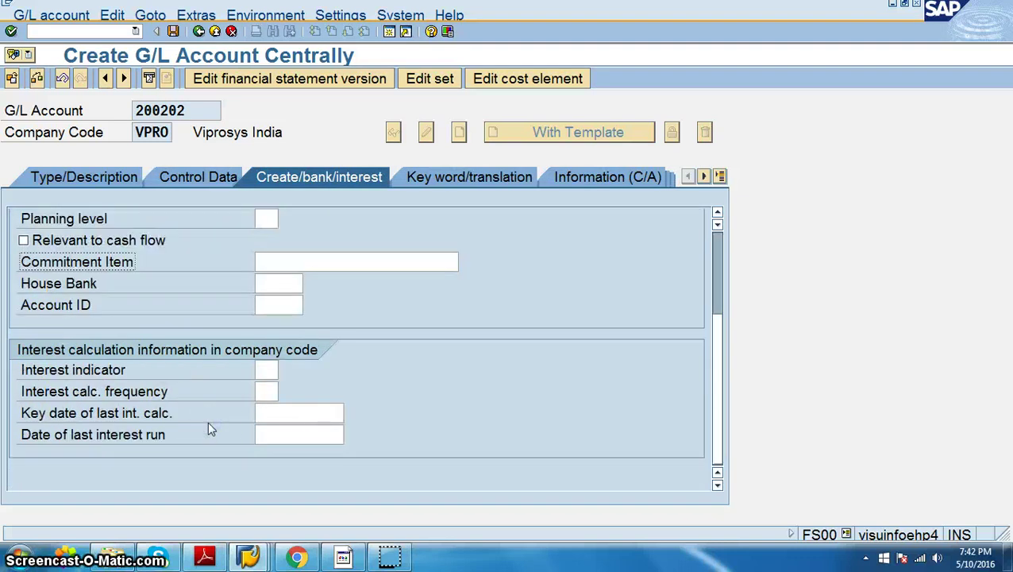
{"action": "scroll", "coordinate": [207, 421], "scroll_direction": "up", "scroll_amount": 3}
{"action": "key", "text": "Return"}
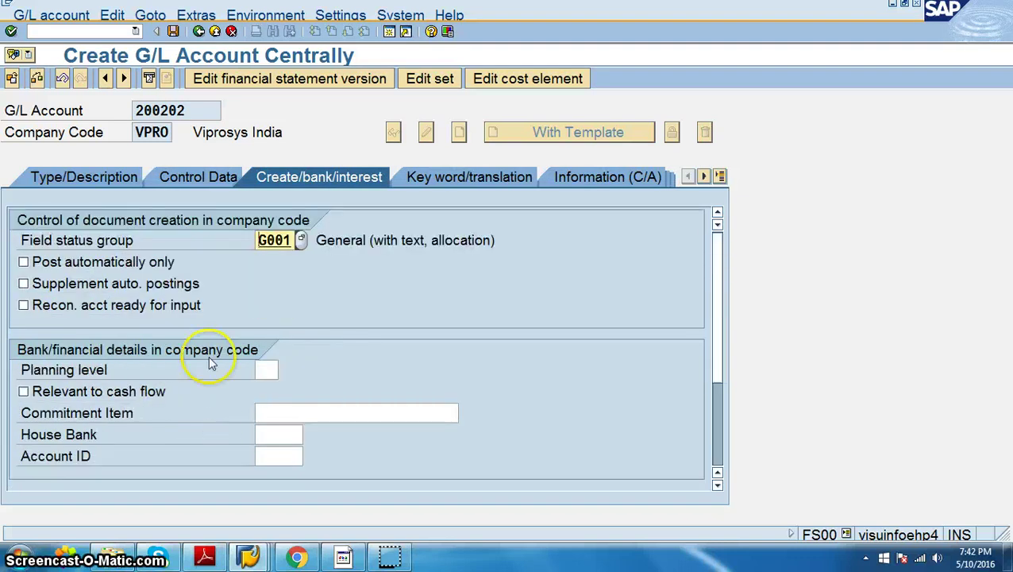
{"action": "left_click", "coordinate": [232, 351]}
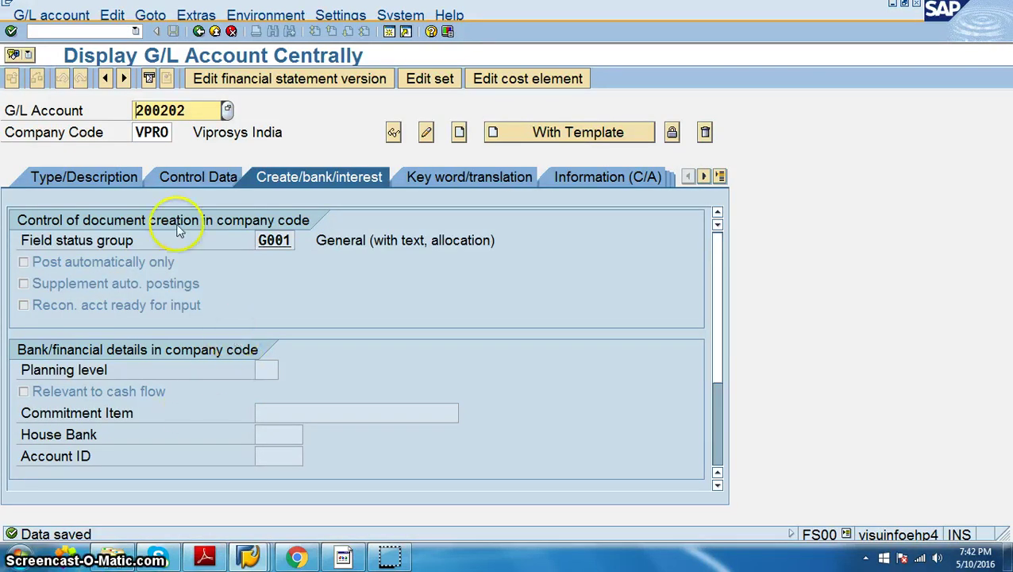
{"action": "left_click_drag", "start_coordinate": [199, 108], "coordinate": [114, 119]}
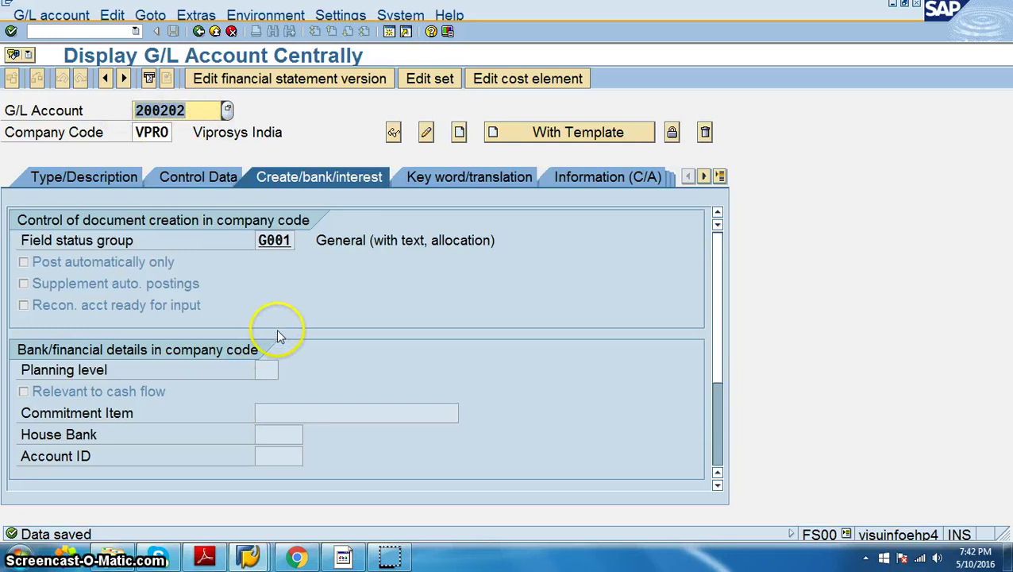
{"action": "key", "text": "alt+Tab"}
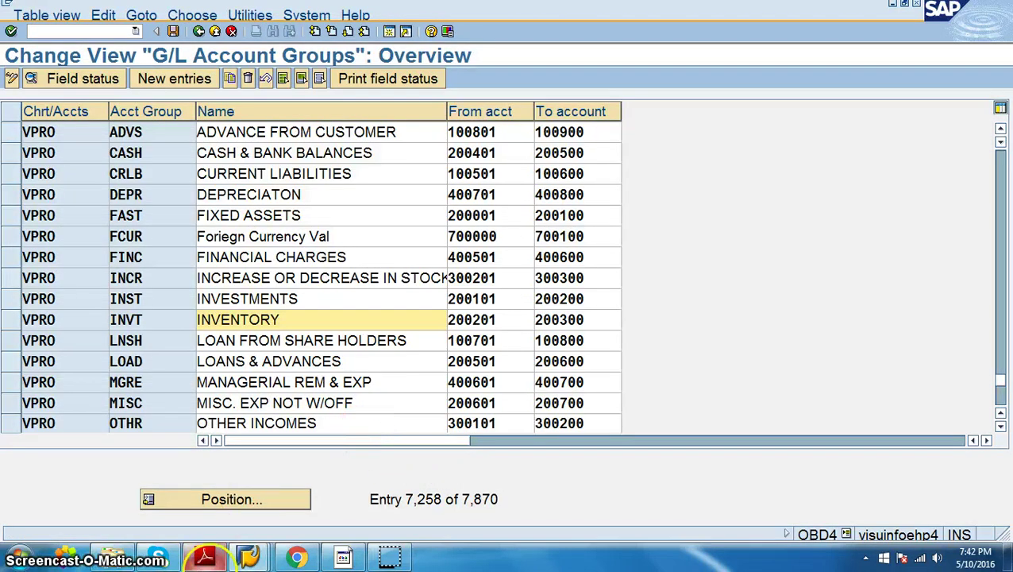
{"action": "left_click", "coordinate": [248, 556]}
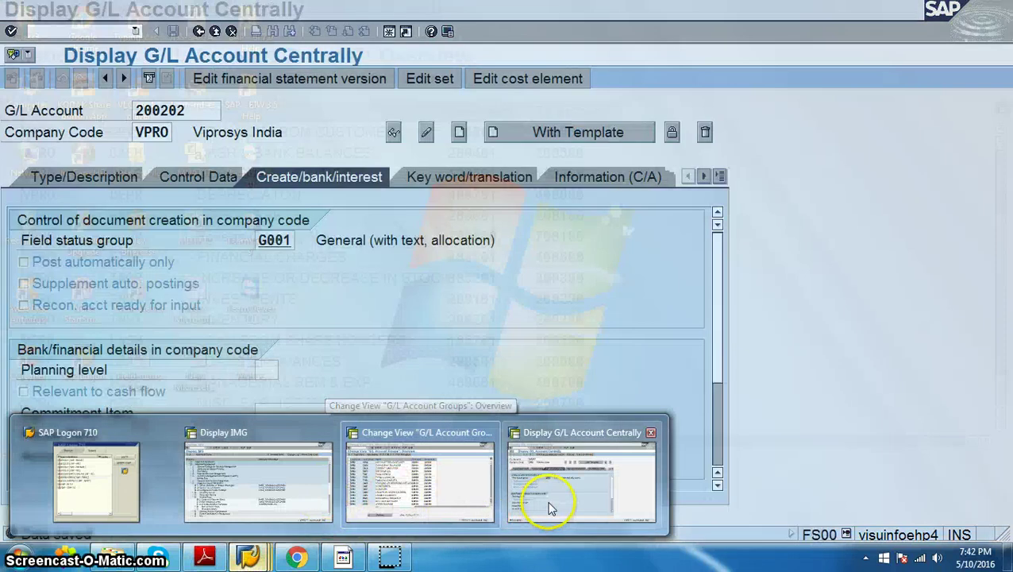
{"action": "left_click", "coordinate": [547, 501]}
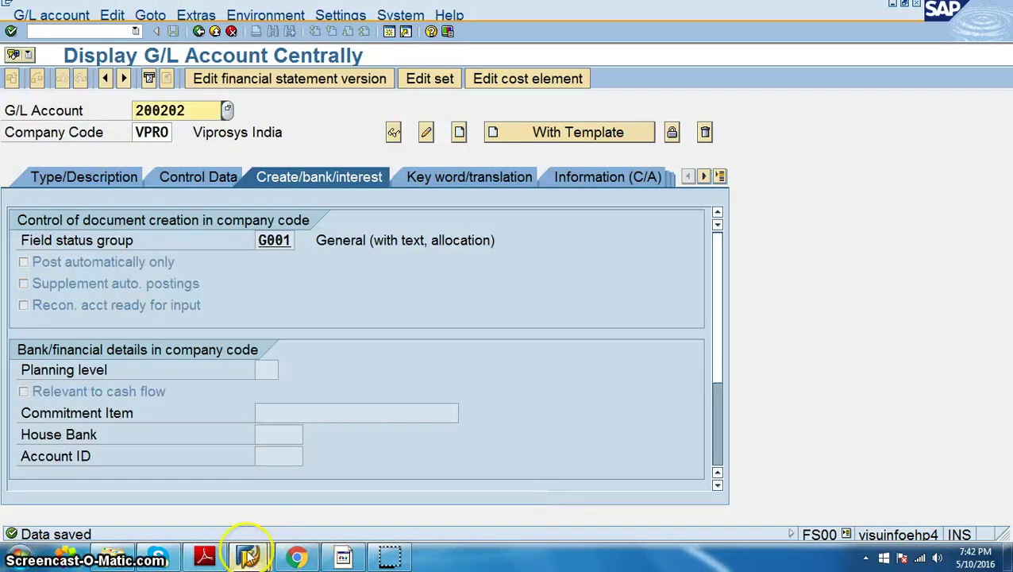
{"action": "left_click", "coordinate": [248, 555]}
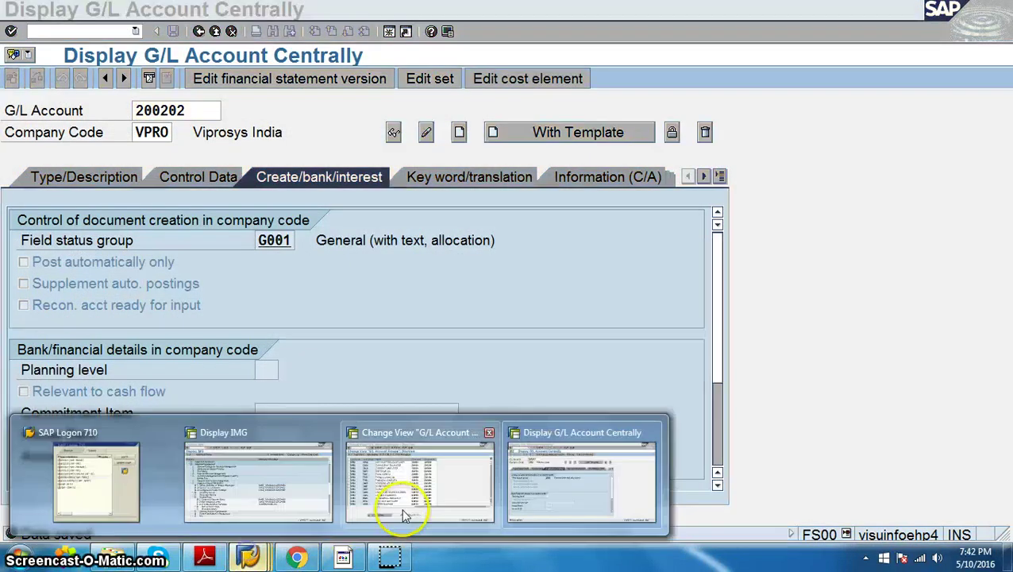
{"action": "left_click", "coordinate": [402, 501]}
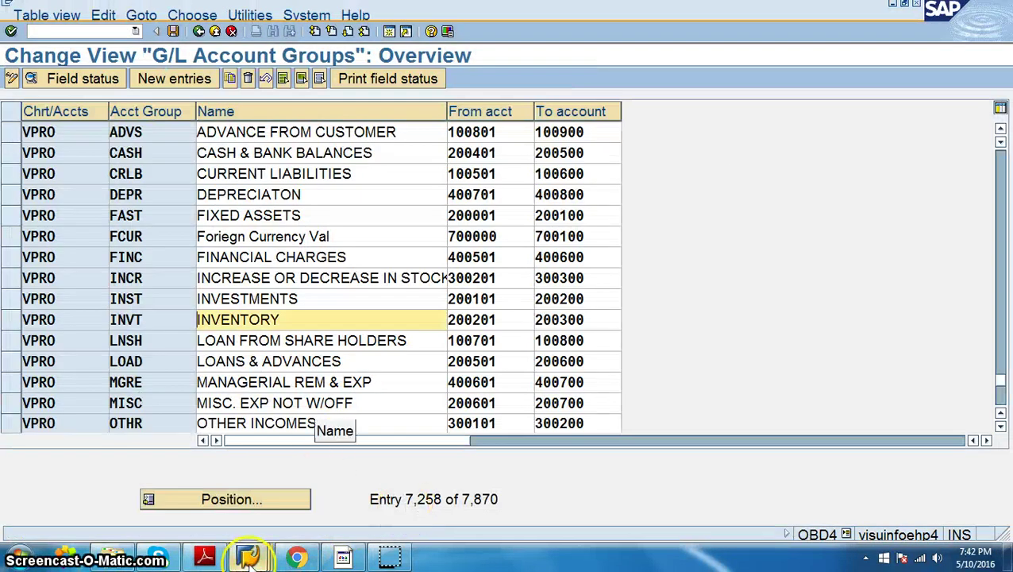
Copy the account name "Inventory FG A/c" from the PDF list in Adobe Reader and return to the SAP G/L account session
{"action": "left_click", "coordinate": [204, 555]}
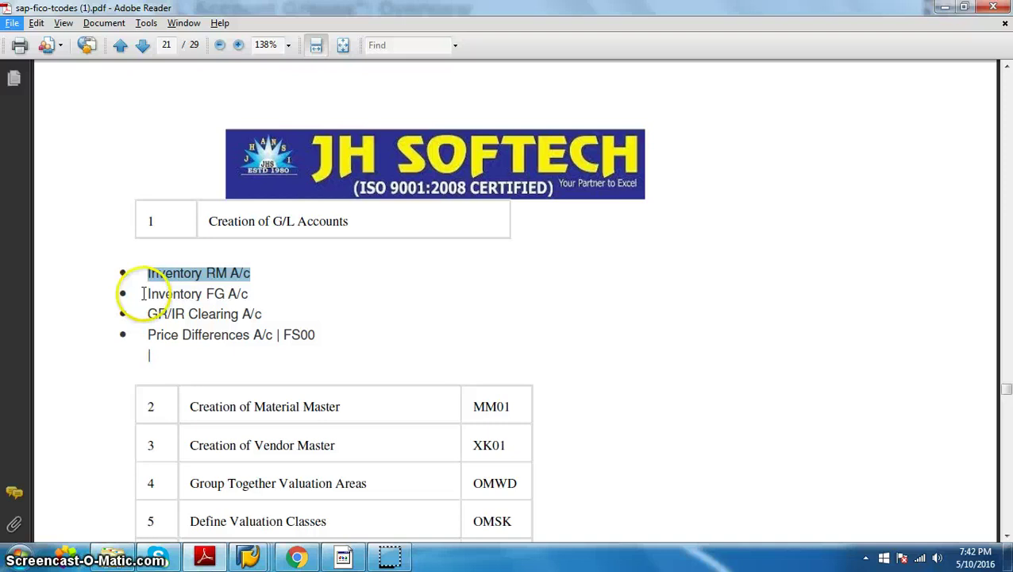
{"action": "double_click", "coordinate": [181, 293]}
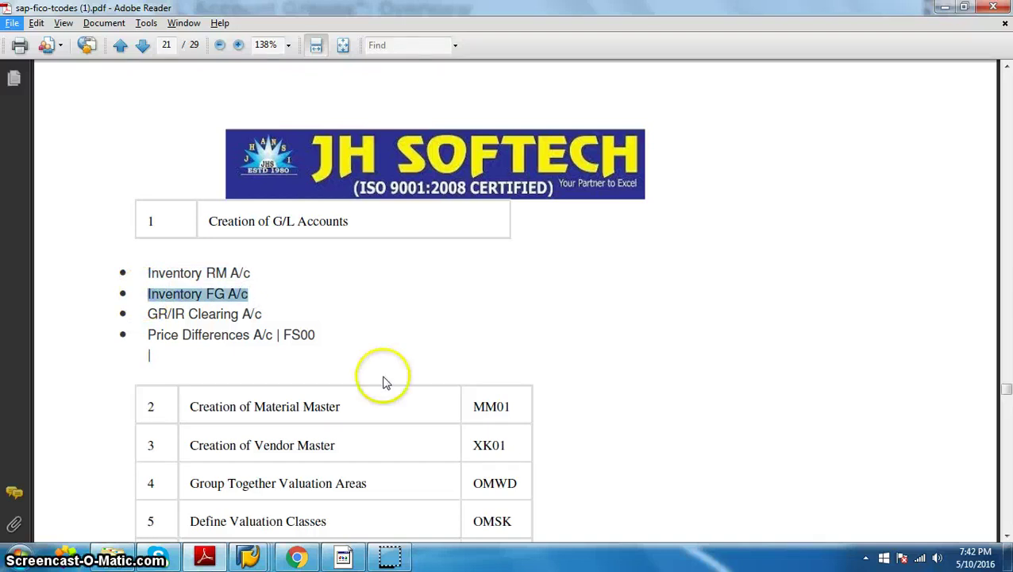
{"action": "key", "text": "alt+Tab"}
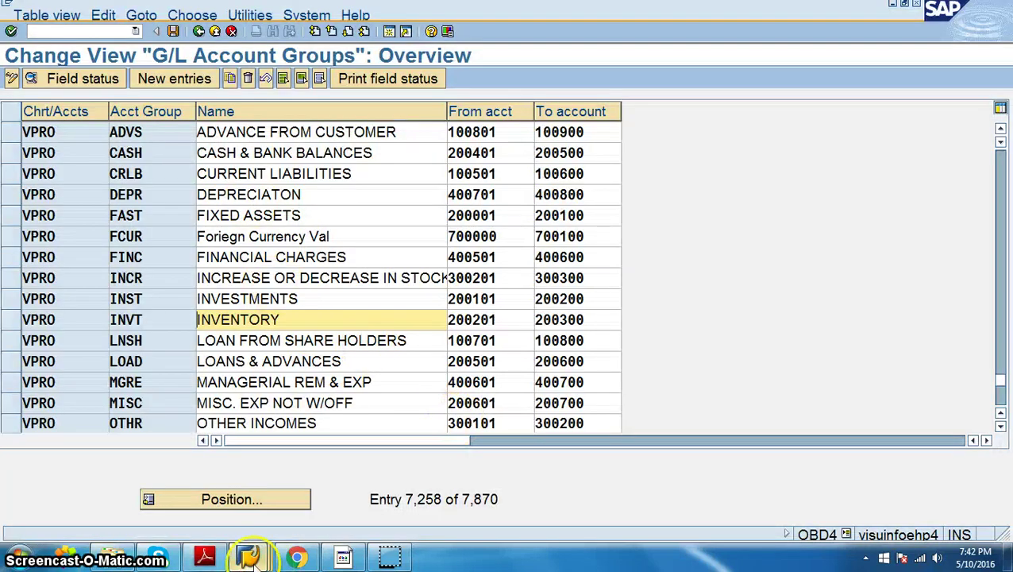
{"action": "left_click", "coordinate": [248, 556]}
{"action": "left_click", "coordinate": [543, 480]}
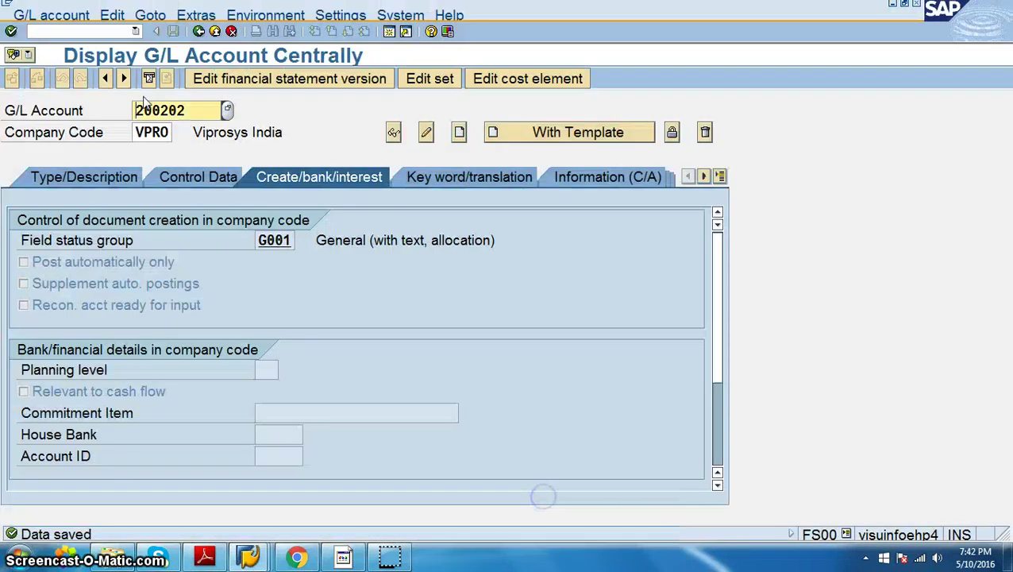
Restart transaction FS00 and enter G/L account 200203 for company code VPRO
{"action": "left_click", "coordinate": [198, 31]}
{"action": "left_click", "coordinate": [135, 31]}
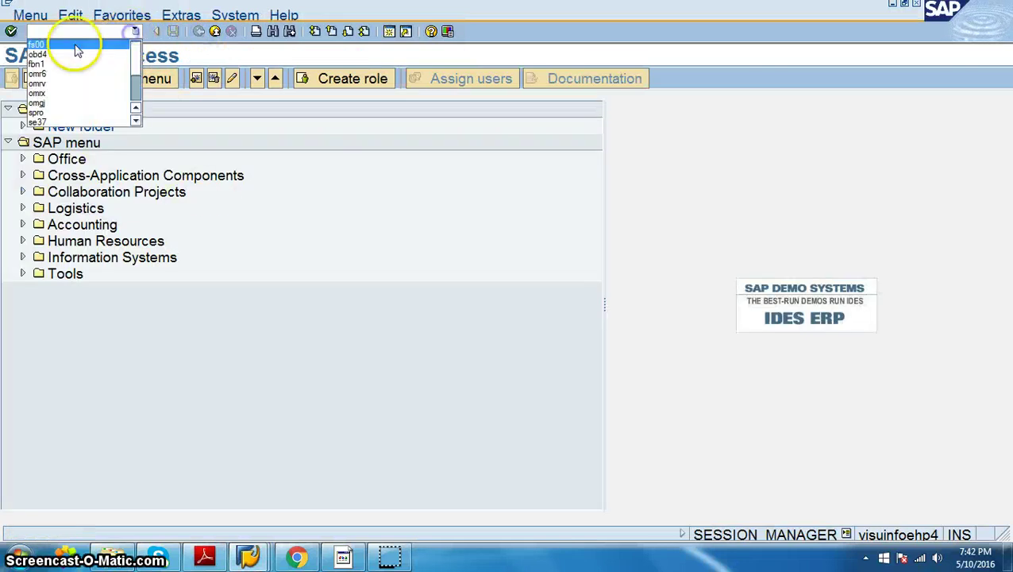
{"action": "left_click", "coordinate": [73, 45]}
{"action": "key", "text": "Return"}
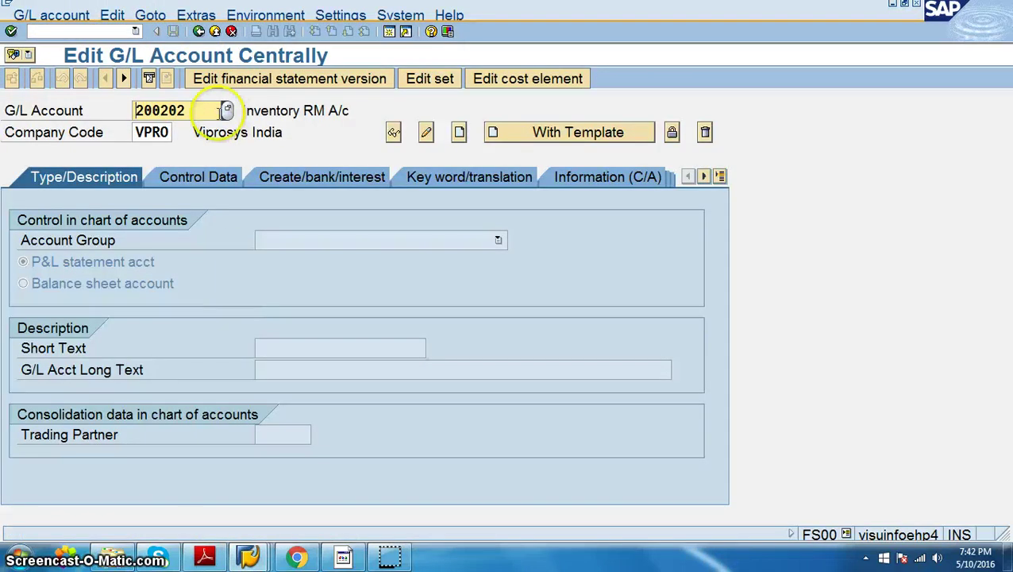
{"action": "left_click", "coordinate": [218, 112]}
{"action": "key", "text": "BackSpace"}
{"action": "type", "text": "3"}
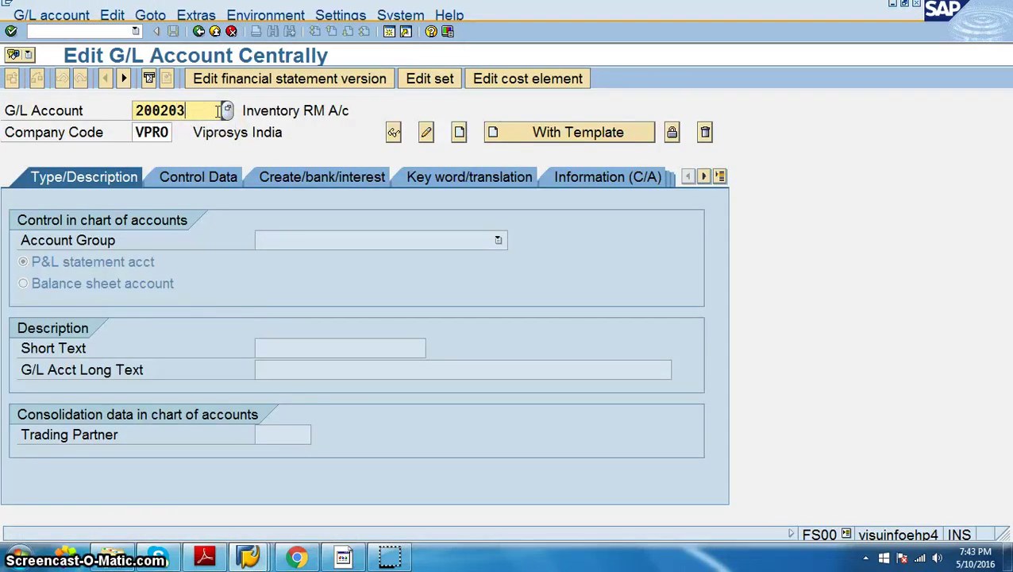
{"action": "key", "text": "Return"}
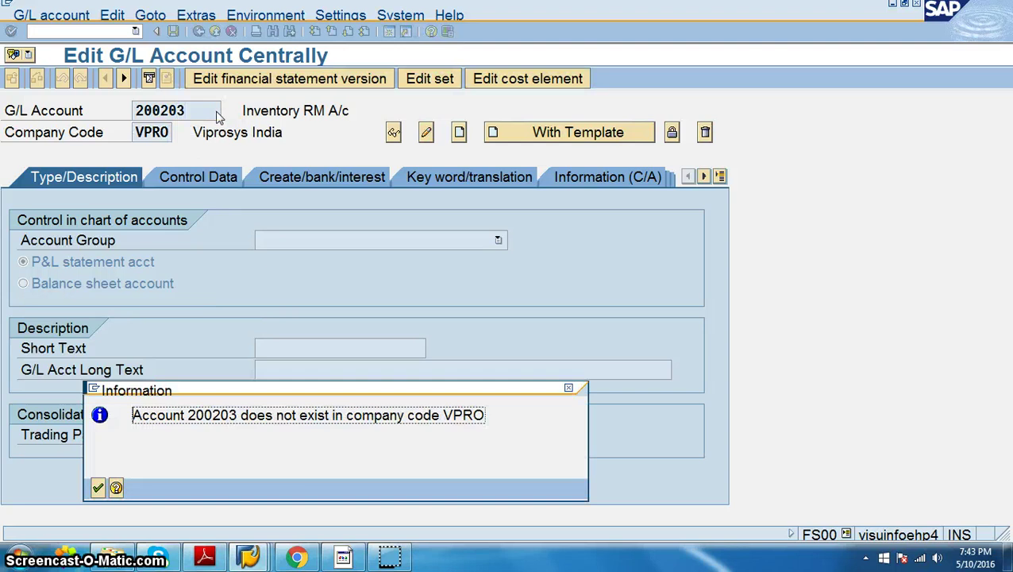
{"action": "left_click", "coordinate": [98, 487]}
Start creating account 200203 as a balance sheet account in the account group INVENTORY
{"action": "left_click", "coordinate": [459, 132]}
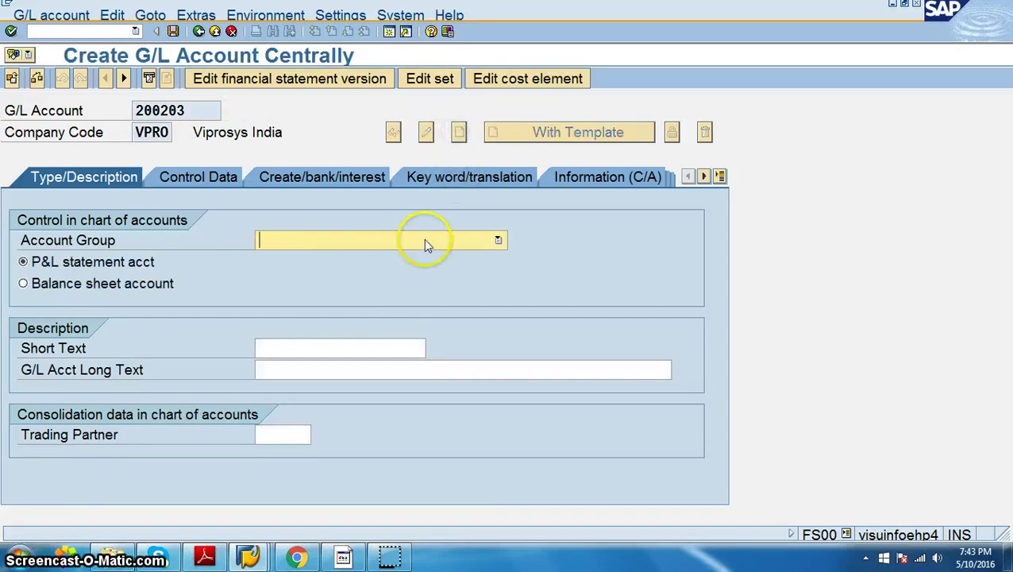
{"action": "left_click", "coordinate": [150, 283]}
{"action": "left_click", "coordinate": [446, 236]}
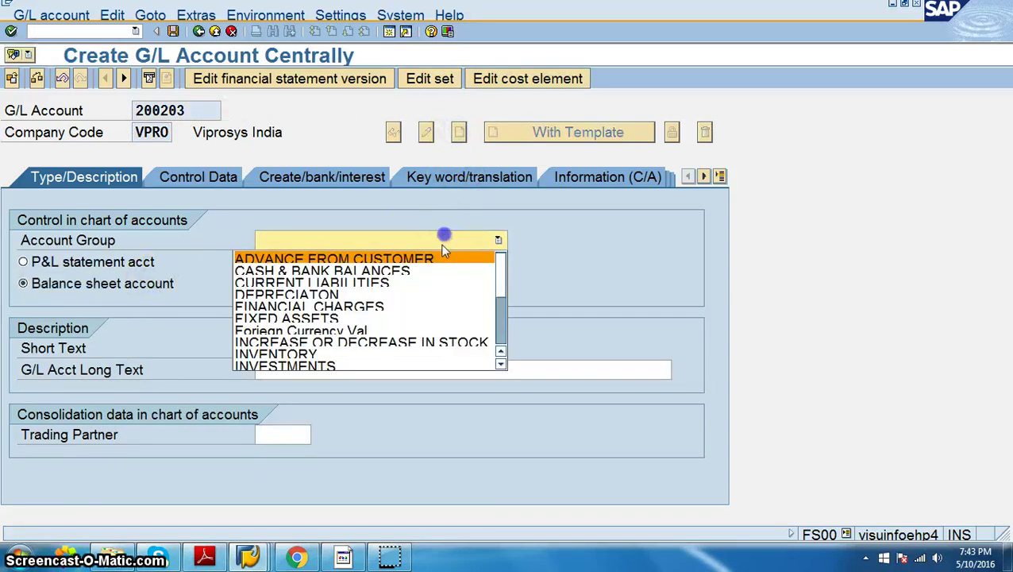
{"action": "left_click", "coordinate": [361, 359]}
Enter "Inventory FG A/c" as the short text and the long text of account 200203
{"action": "left_click", "coordinate": [280, 344]}
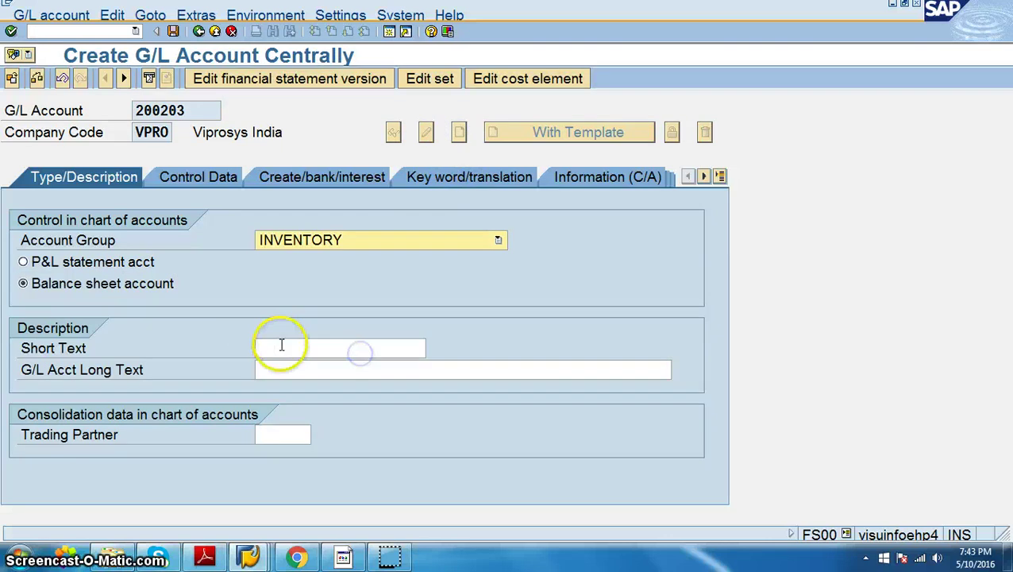
{"action": "type", "text": "Inventory FG A/c"}
{"action": "left_click", "coordinate": [296, 371]}
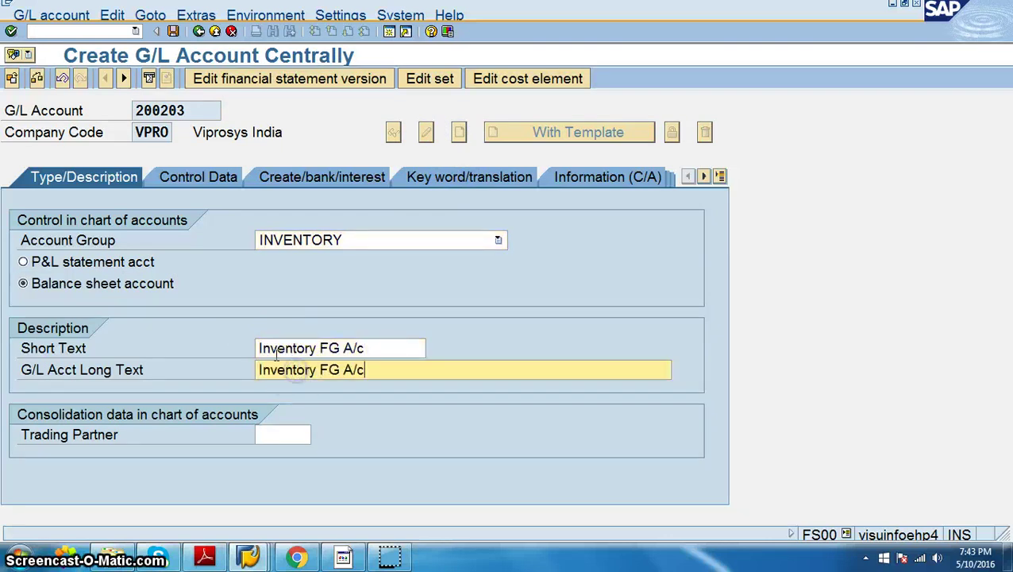
In account 200203's control data, enable only balances in local currency and line item display, and set the sort key to 001
{"action": "left_click", "coordinate": [195, 179]}
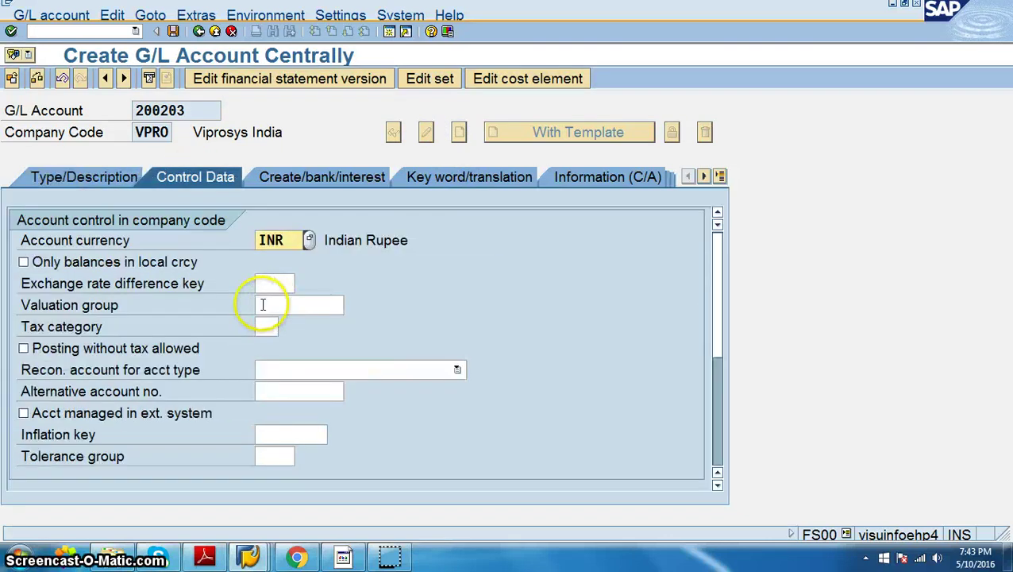
{"action": "left_click", "coordinate": [23, 263]}
{"action": "scroll", "coordinate": [65, 419], "scroll_direction": "down", "scroll_amount": 3}
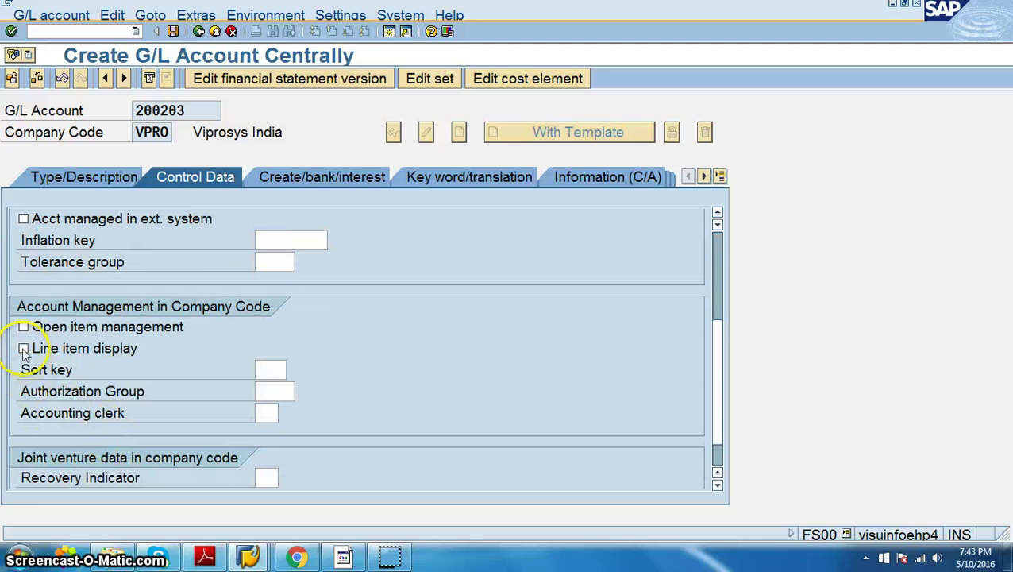
{"action": "left_click", "coordinate": [24, 350]}
{"action": "left_click", "coordinate": [290, 367]}
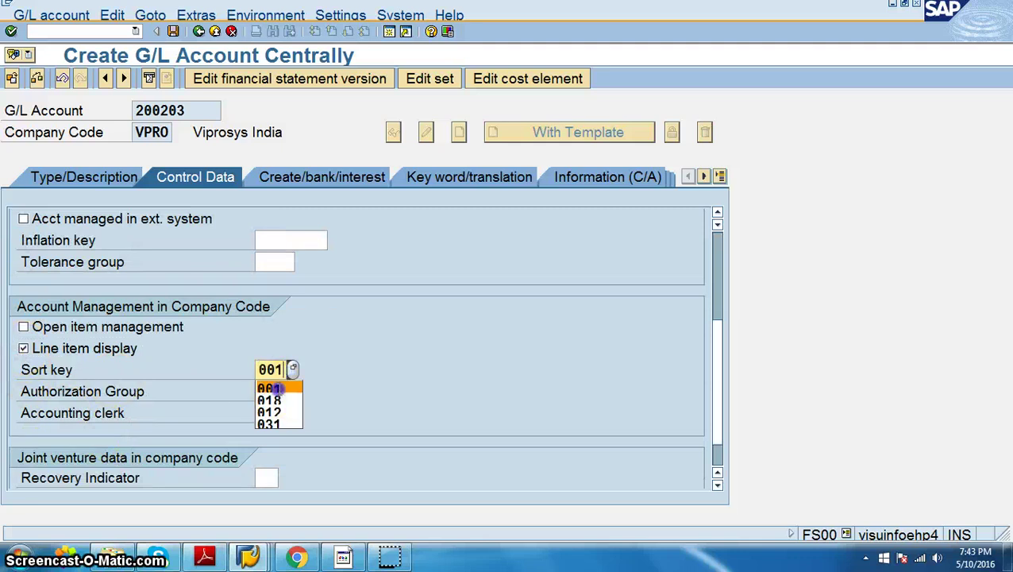
{"action": "left_click", "coordinate": [270, 388]}
Assign field status group G001 to account 200203, save the account and leave the transaction
{"action": "left_click", "coordinate": [378, 188]}
{"action": "left_click", "coordinate": [274, 240]}
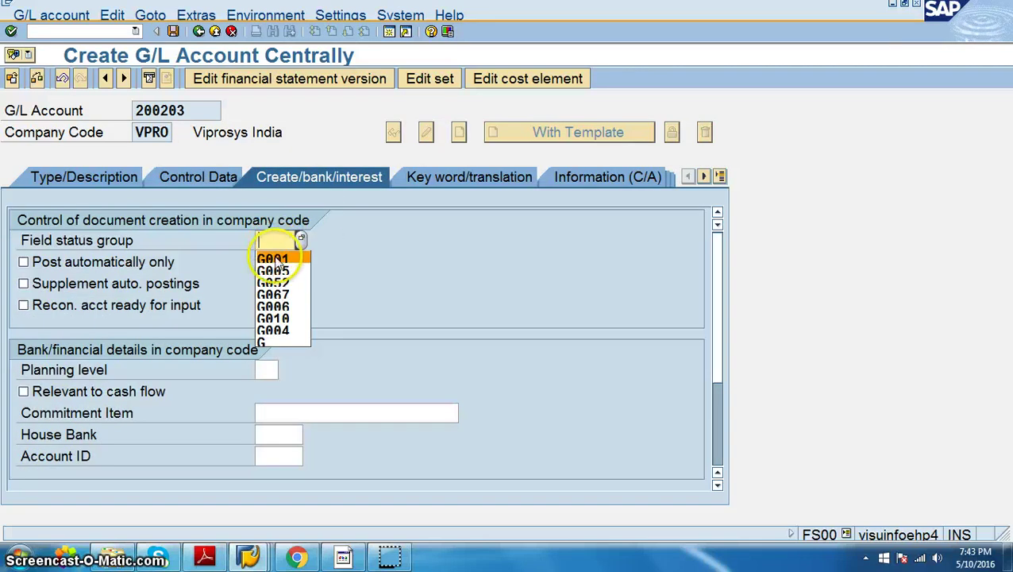
{"action": "left_click", "coordinate": [274, 260]}
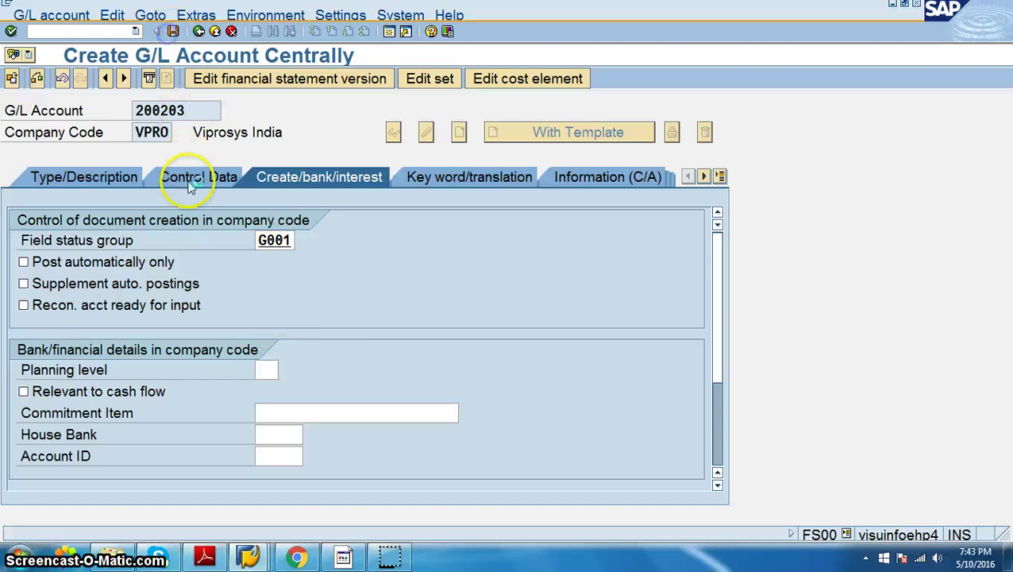
{"action": "key", "text": "ctrl+s"}
{"action": "left_click", "coordinate": [198, 31]}
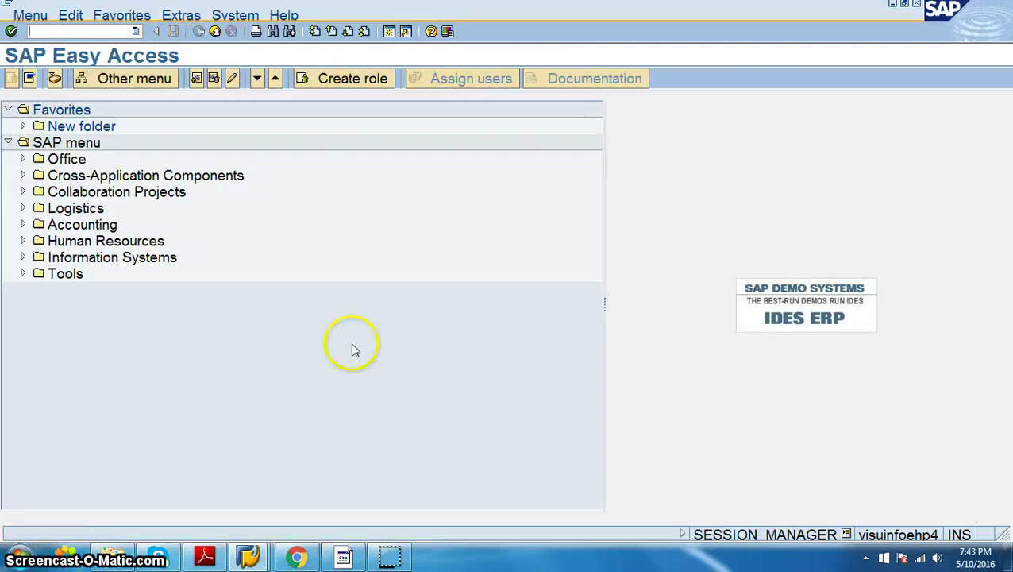
Restart transaction FS00 and enter G/L account 200204 for company code VPRO
{"action": "left_click", "coordinate": [135, 32]}
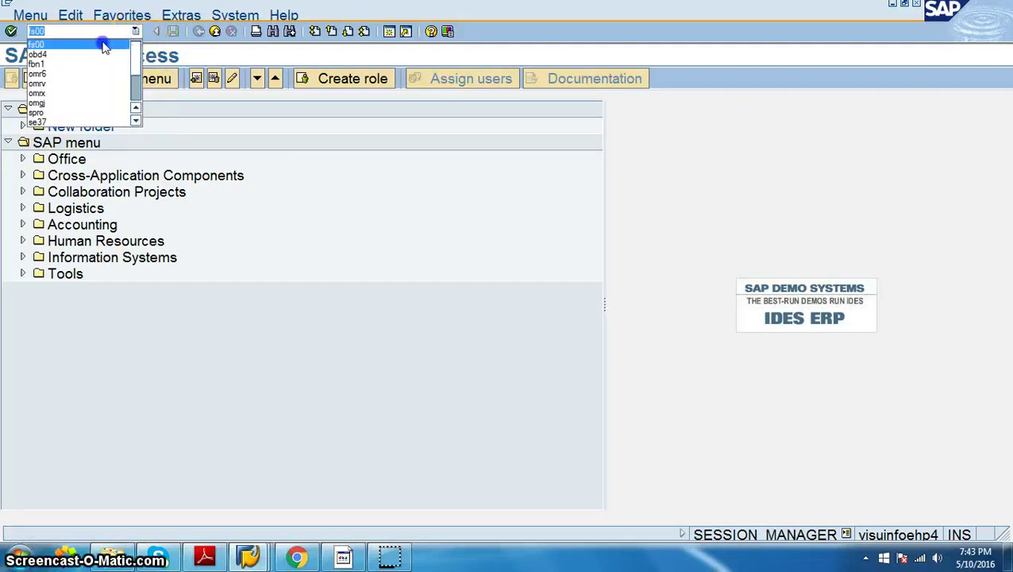
{"action": "left_click", "coordinate": [103, 46]}
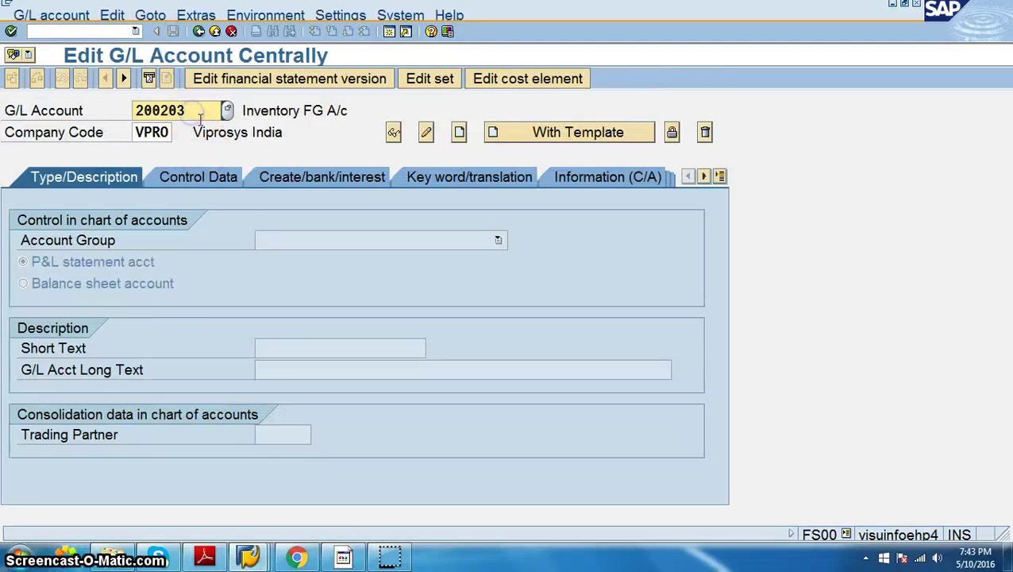
{"action": "key", "text": "BackSpace"}
{"action": "type", "text": "4"}
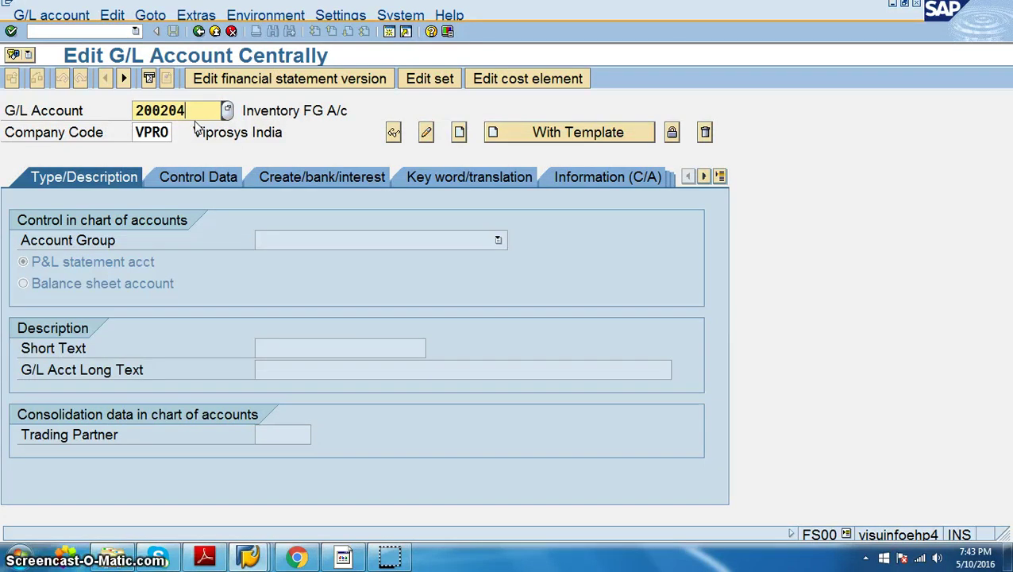
{"action": "key", "text": "Return"}
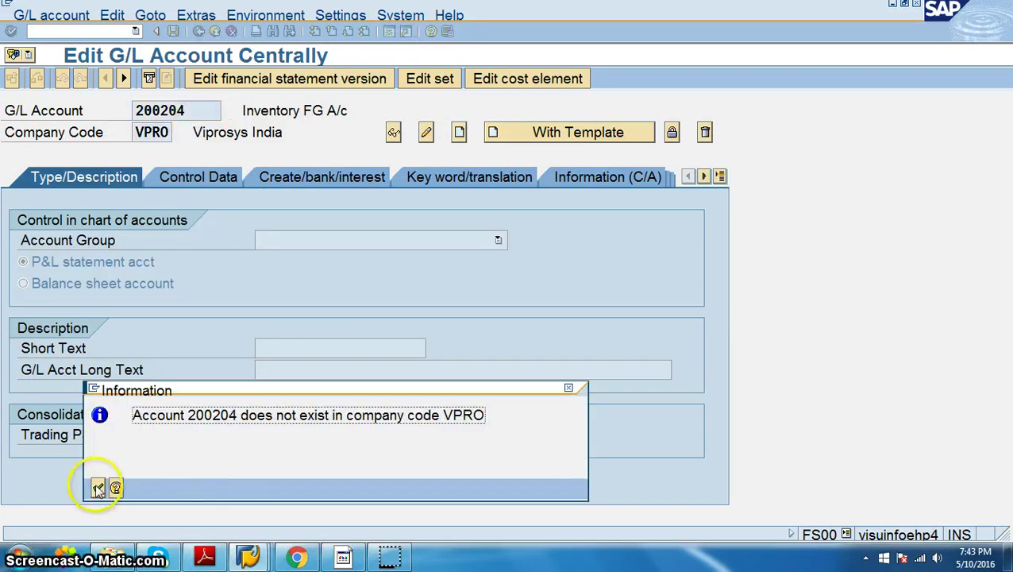
{"action": "left_click", "coordinate": [98, 488]}
Start creating account 200204 as a balance sheet account in the account group INVENTORY
{"action": "left_click", "coordinate": [459, 132]}
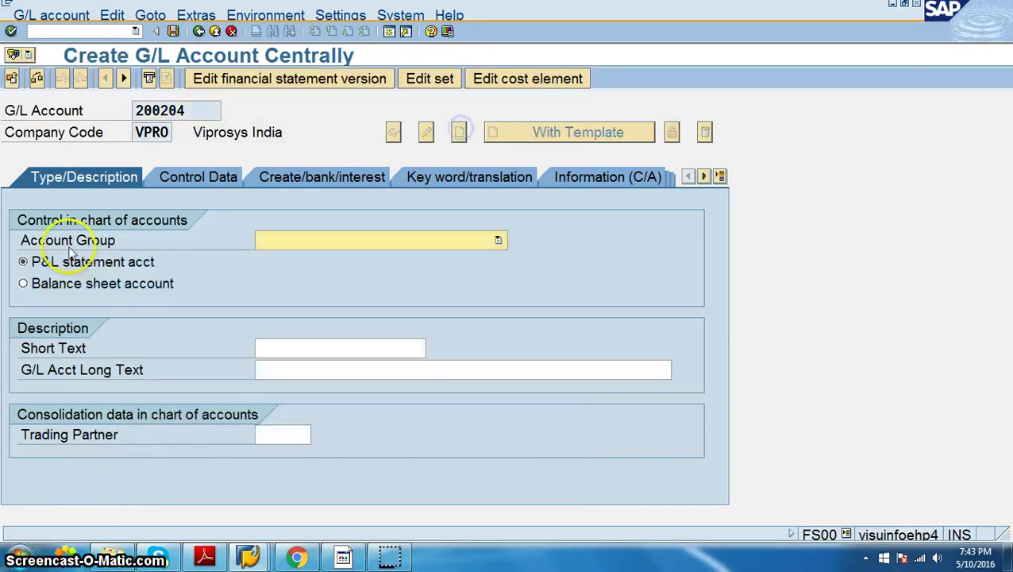
{"action": "left_click", "coordinate": [23, 283]}
{"action": "left_click", "coordinate": [339, 240]}
{"action": "left_click", "coordinate": [323, 354]}
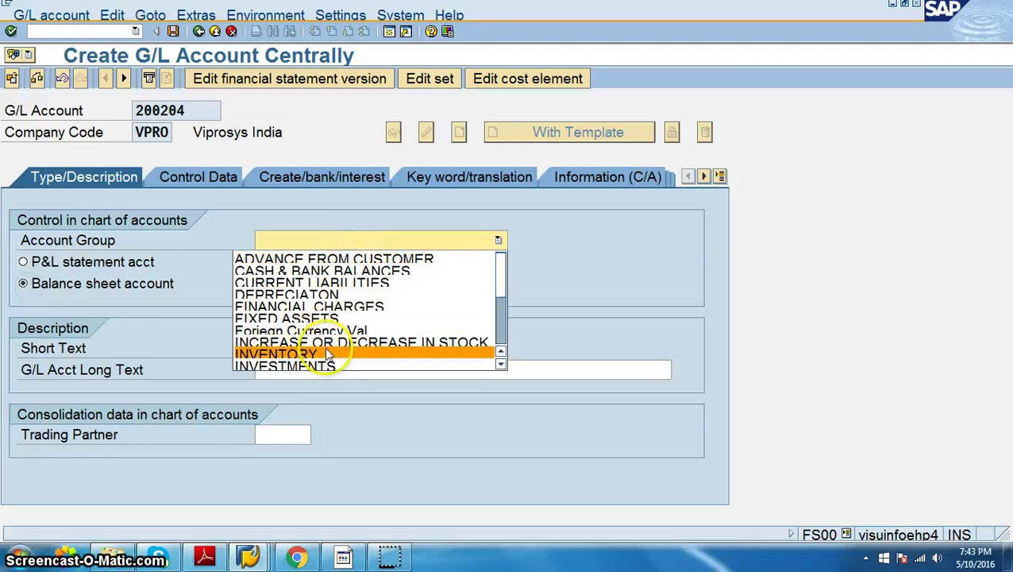
Copy "GR/IR Clearing A/c" from the PDF list into the short text and the long text of account 200204
{"action": "left_click", "coordinate": [278, 346]}
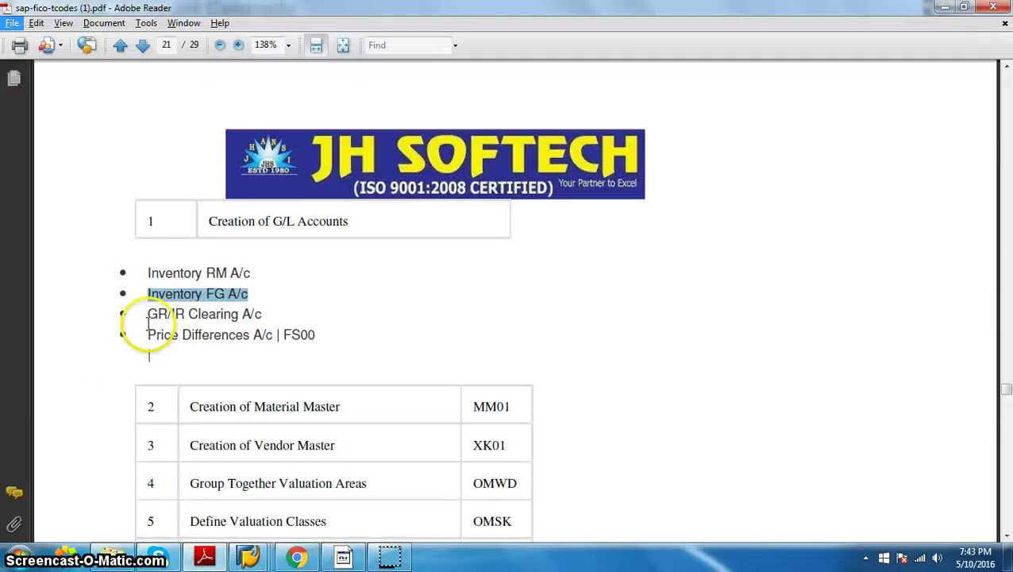
{"action": "left_click_drag", "start_coordinate": [148, 315], "coordinate": [248, 316]}
{"action": "key", "text": "ctrl+c"}
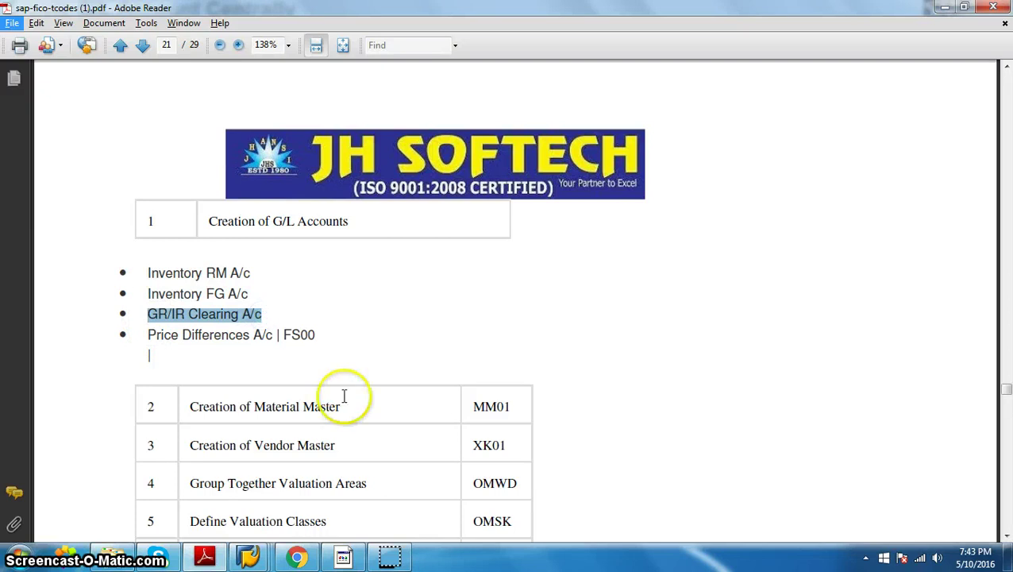
{"action": "key", "text": "alt+Tab"}
{"action": "key", "text": "ctrl+v"}
{"action": "left_click", "coordinate": [299, 371]}
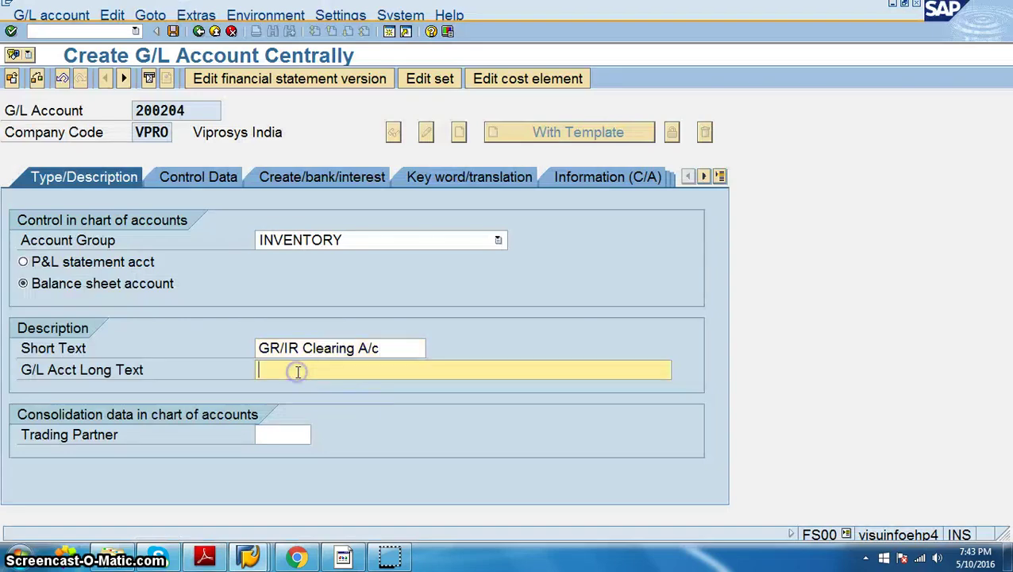
In account 200204's control data, enable line item display and set the sort key to 001
{"action": "left_click", "coordinate": [224, 181]}
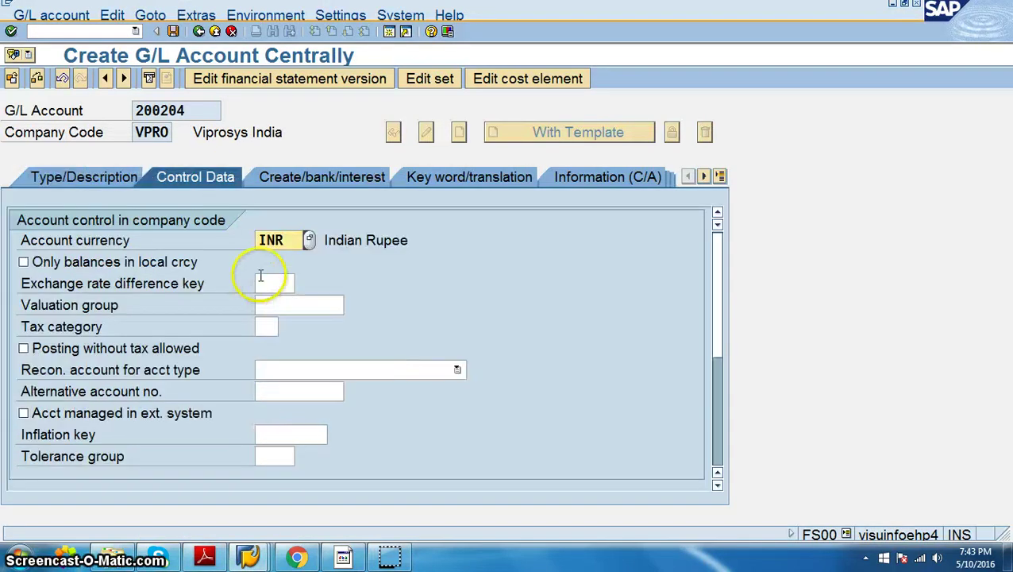
{"action": "scroll", "coordinate": [99, 417], "scroll_direction": "down", "scroll_amount": 3}
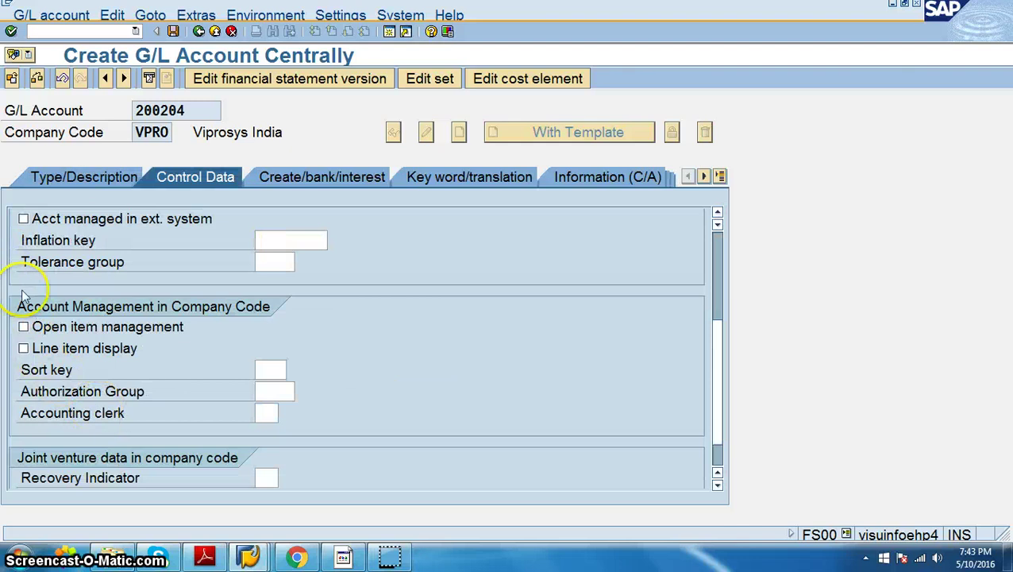
{"action": "left_click", "coordinate": [289, 368]}
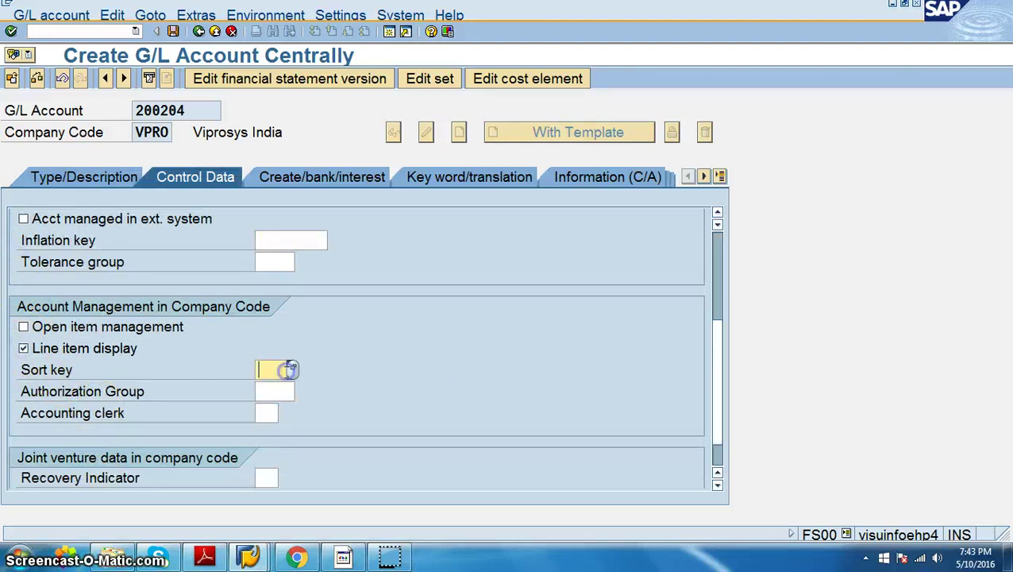
{"action": "left_click", "coordinate": [270, 387]}
Assign field status group G001 to account 200204 and save the account
{"action": "left_click", "coordinate": [315, 179]}
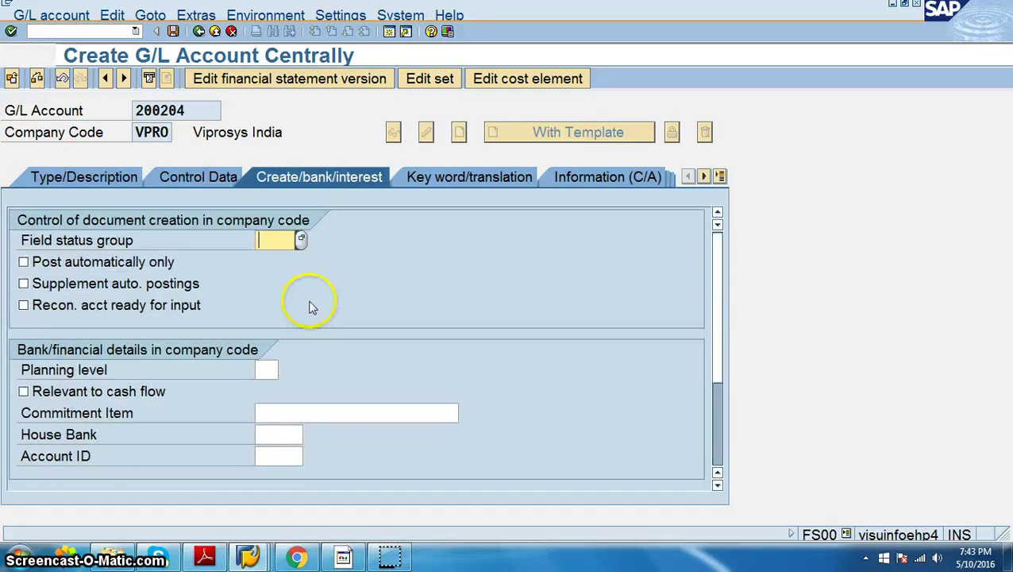
{"action": "left_click", "coordinate": [267, 240]}
{"action": "left_click", "coordinate": [272, 258]}
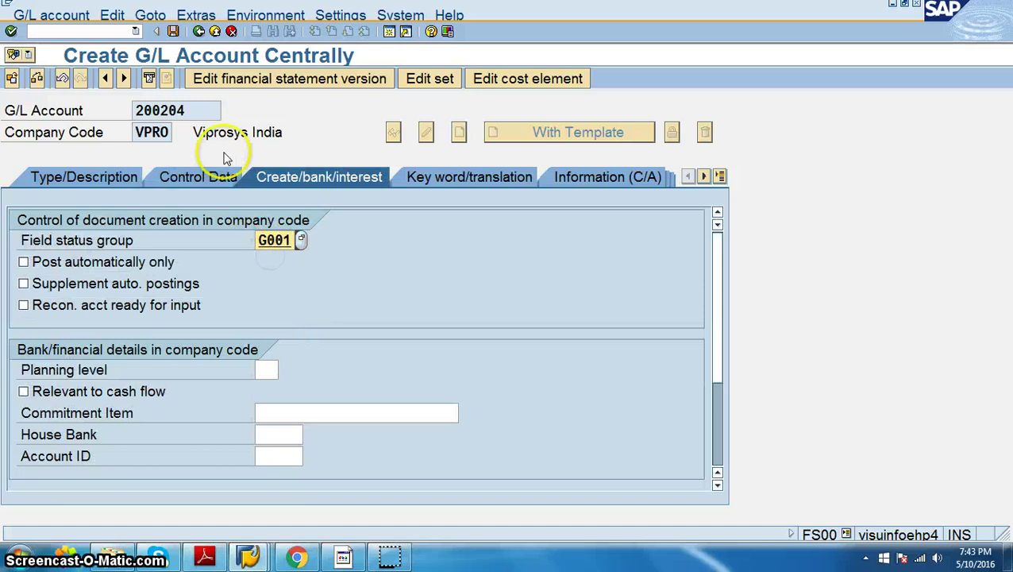
{"action": "key", "text": "ctrl+s"}
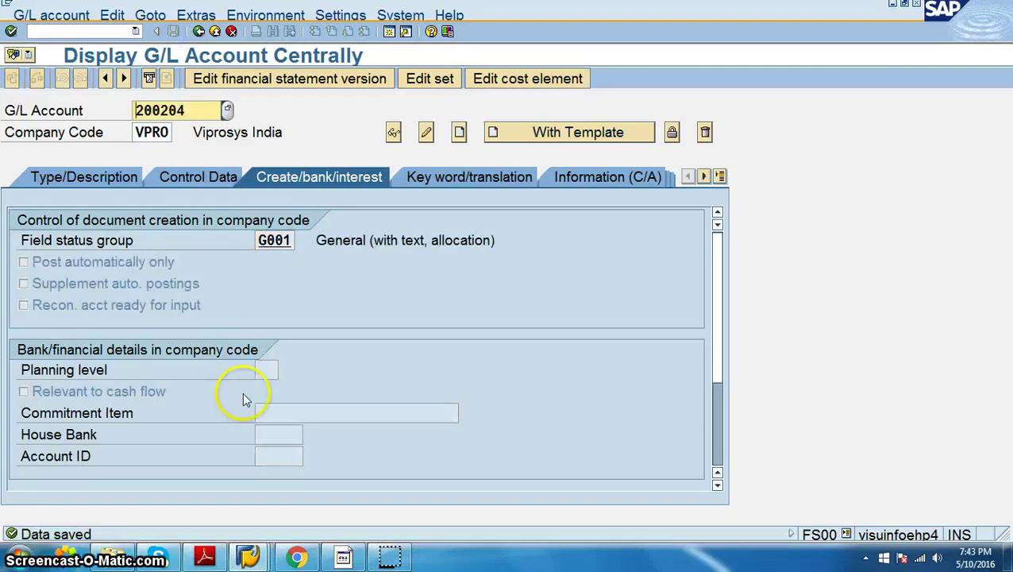
Check the PDF list of G/L accounts for the entry following GR/IR Clearing A/c, and return to SAP
{"action": "key", "text": "alt+Tab"}
{"action": "left_click_drag", "start_coordinate": [150, 334], "coordinate": [312, 344]}
{"action": "key", "text": "alt+Tab"}
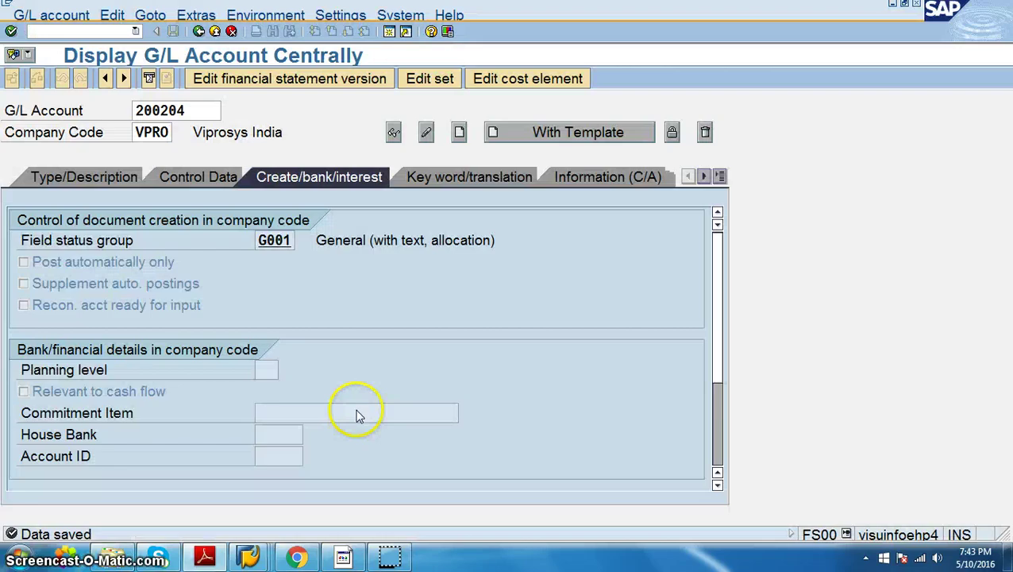
Enter G/L account number 200205 for company code VPRO
{"action": "left_click", "coordinate": [198, 115]}
{"action": "key", "text": "BackSpace"}
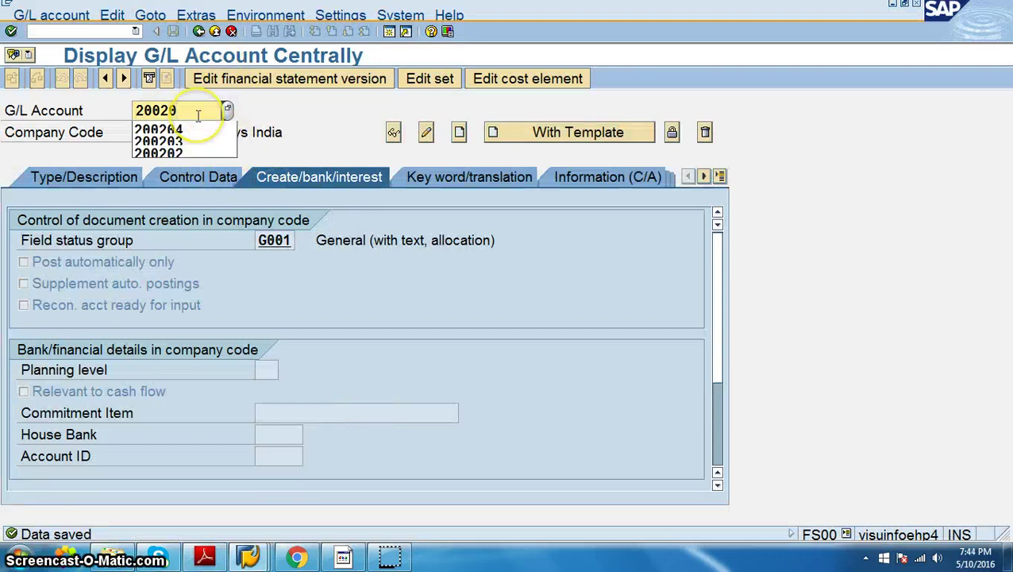
{"action": "type", "text": "5"}
{"action": "key", "text": "Tab"}
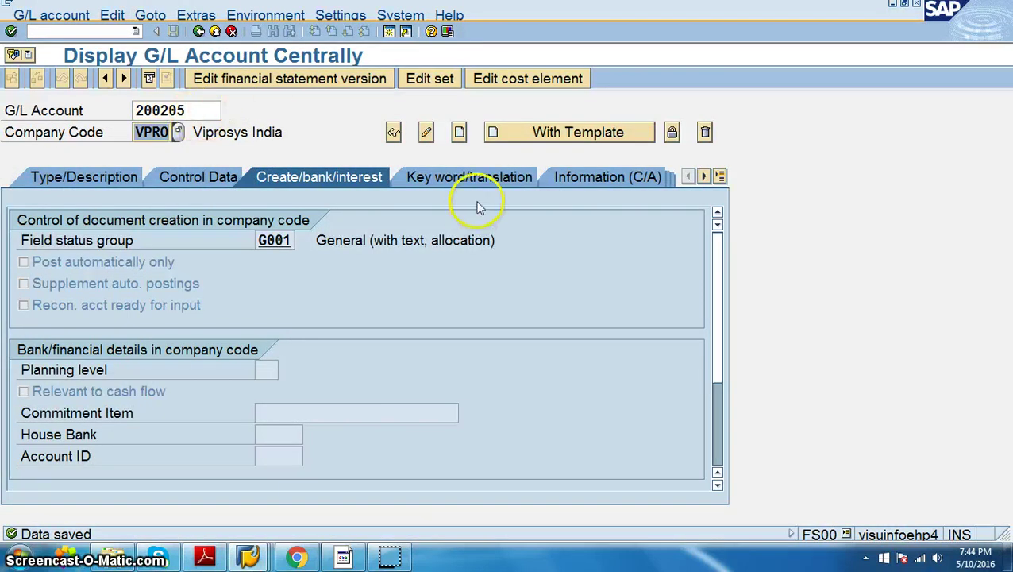
Start creating account 200205 as a balance sheet account in the account group INVENTORY
{"action": "left_click", "coordinate": [458, 131]}
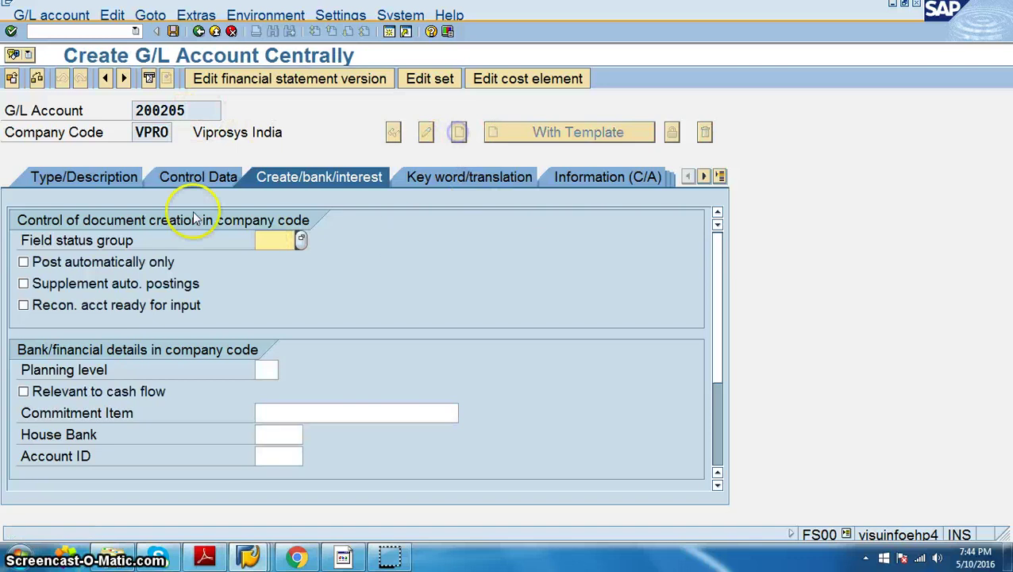
{"action": "left_click", "coordinate": [47, 177]}
{"action": "left_click", "coordinate": [24, 283]}
{"action": "left_click", "coordinate": [400, 240]}
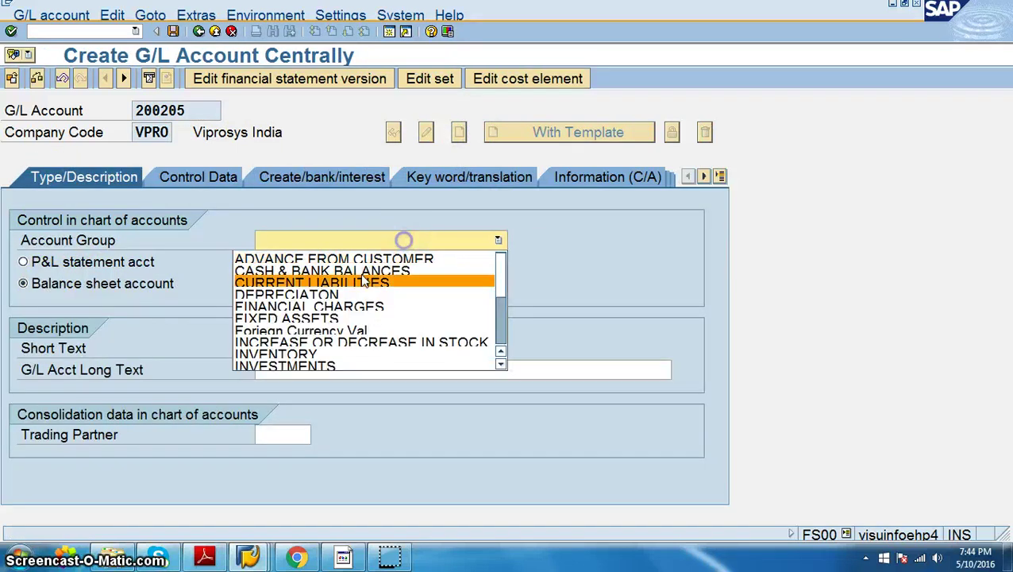
{"action": "left_click", "coordinate": [323, 353]}
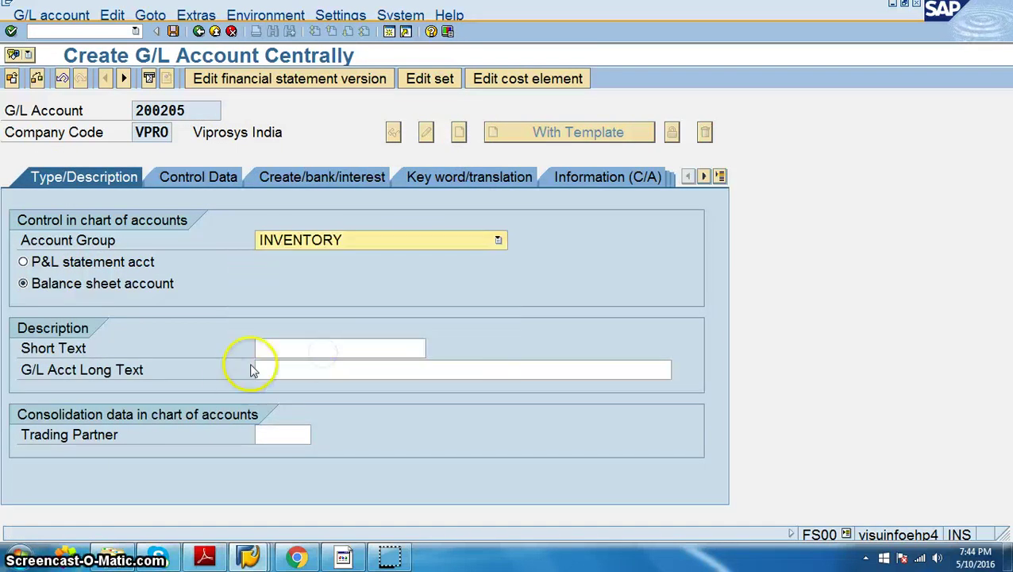
Enter "Price Difference A/c" as the short text and the long text of account 200205
{"action": "left_click", "coordinate": [273, 349]}
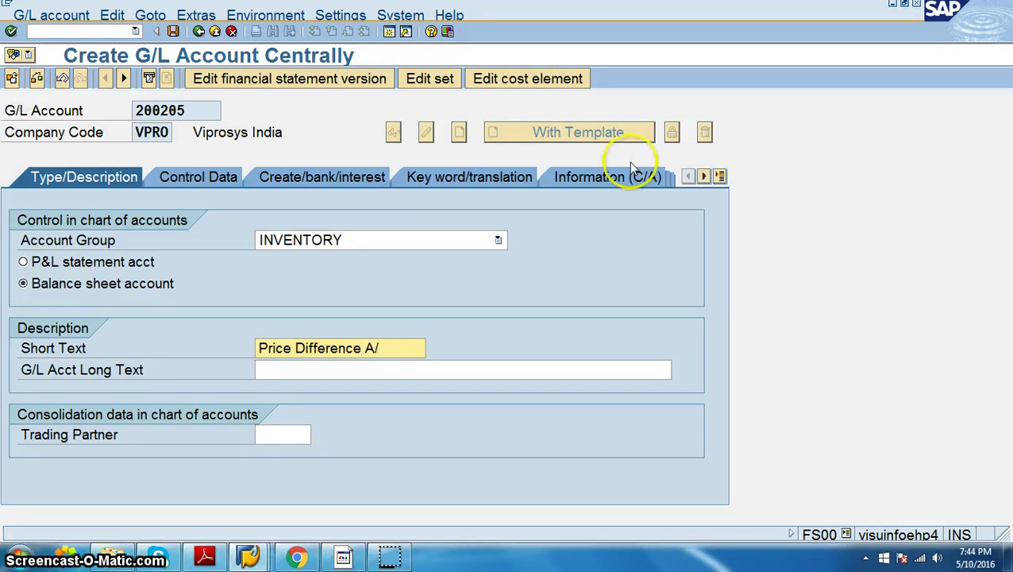
{"action": "key", "text": "ctrl+shift+Left"}
{"action": "key", "text": "ctrl+shift+Left"}
{"action": "key", "text": "ctrl+shift+Left"}
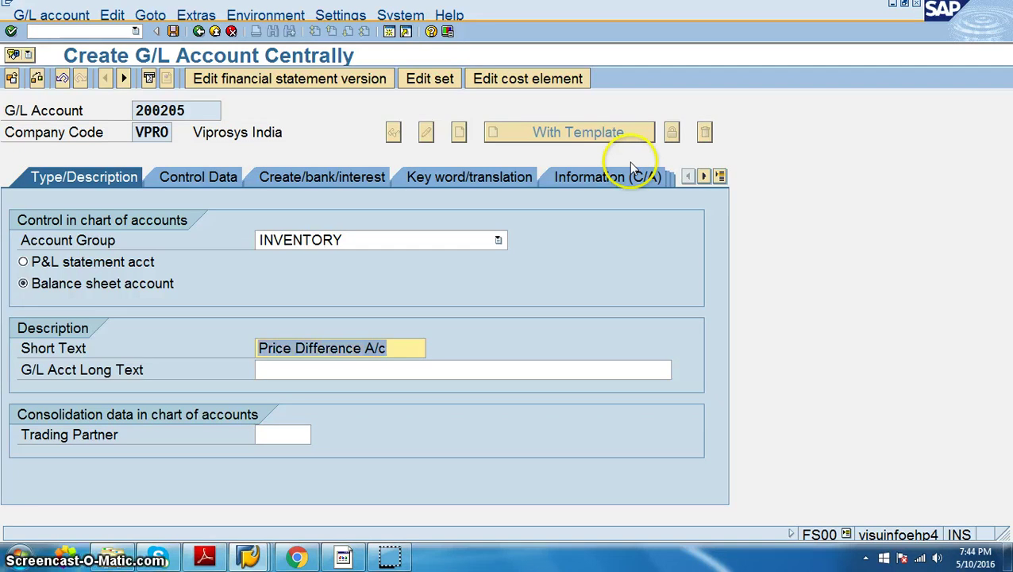
{"action": "key", "text": "Tab"}
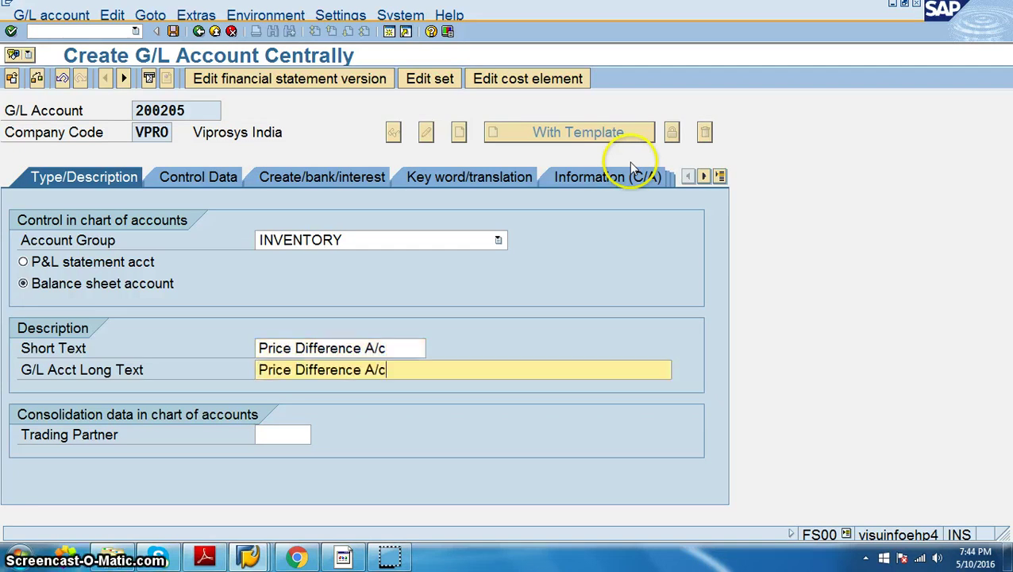
In account 200205's control data, enable only balances in local currency and line item display, and set the sort key to 001
{"action": "left_click", "coordinate": [194, 178]}
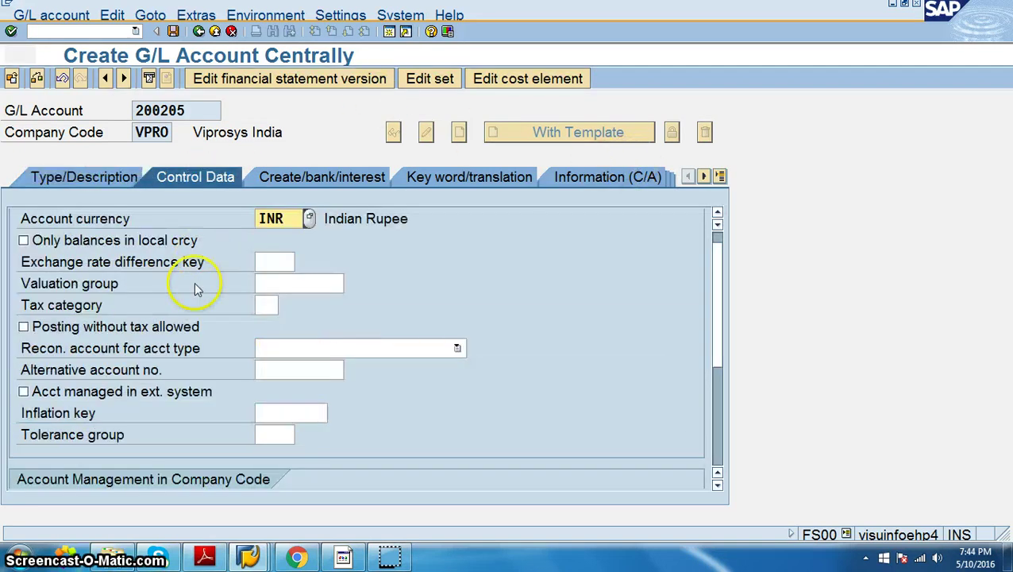
{"action": "left_click", "coordinate": [23, 241]}
{"action": "scroll", "coordinate": [134, 422], "scroll_direction": "down", "scroll_amount": 1}
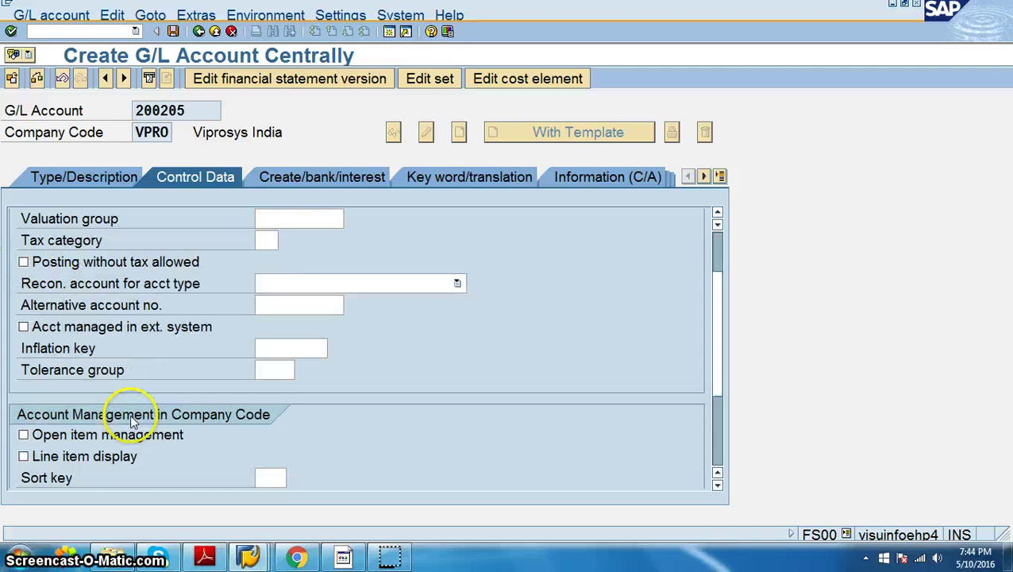
{"action": "left_click", "coordinate": [271, 387]}
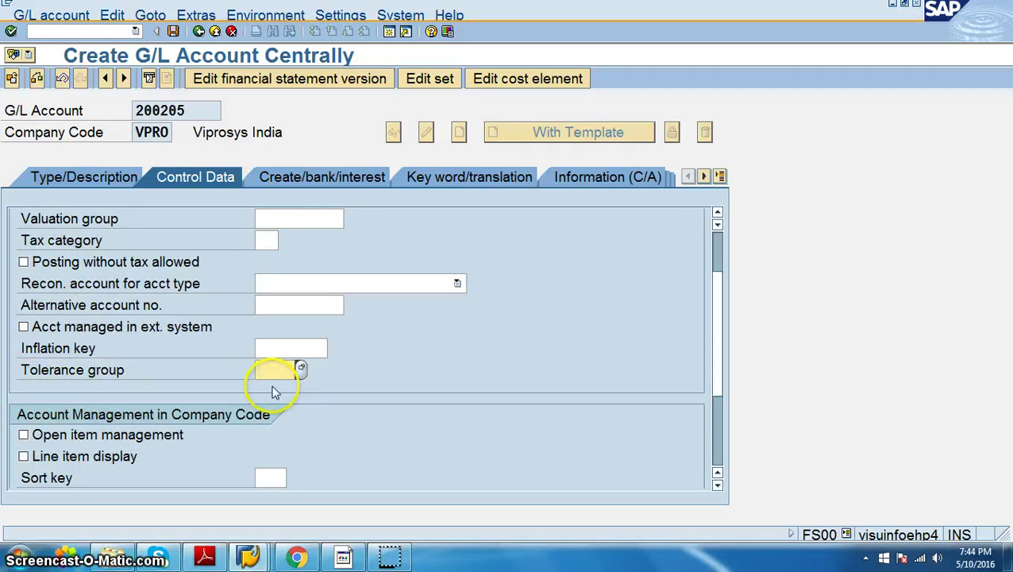
{"action": "scroll", "coordinate": [270, 386], "scroll_direction": "up", "scroll_amount": 1}
{"action": "scroll", "coordinate": [269, 381], "scroll_direction": "down", "scroll_amount": 3}
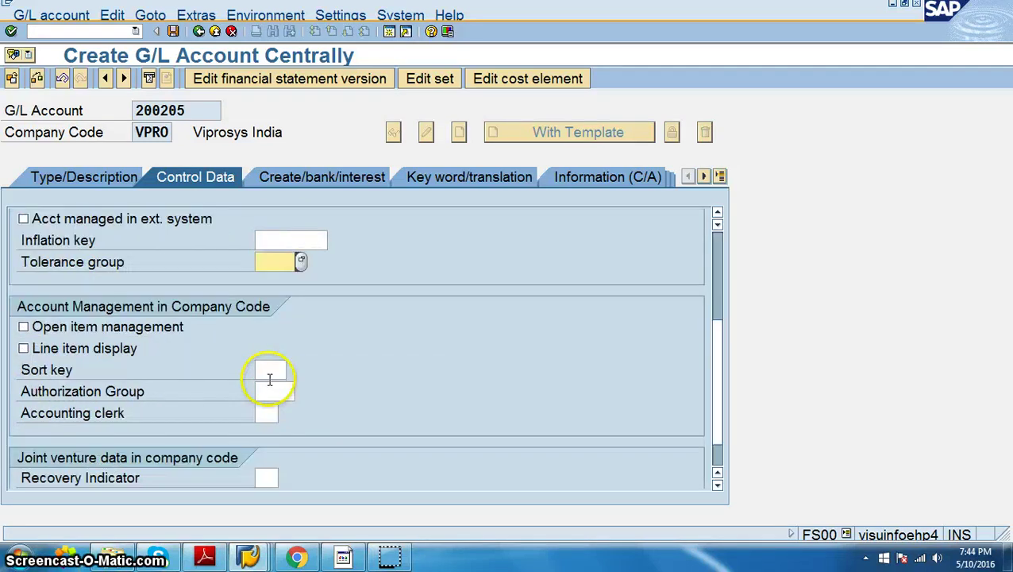
{"action": "left_click", "coordinate": [24, 349]}
{"action": "left_click", "coordinate": [266, 370]}
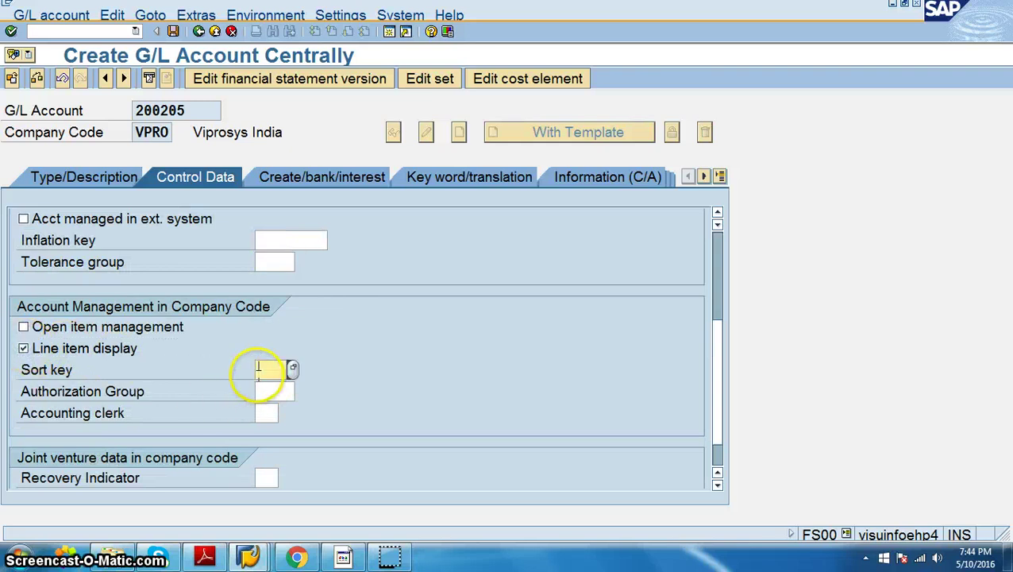
{"action": "left_click", "coordinate": [270, 386]}
Assign field status group G001 to account 200205 and save the account
{"action": "left_click", "coordinate": [268, 176]}
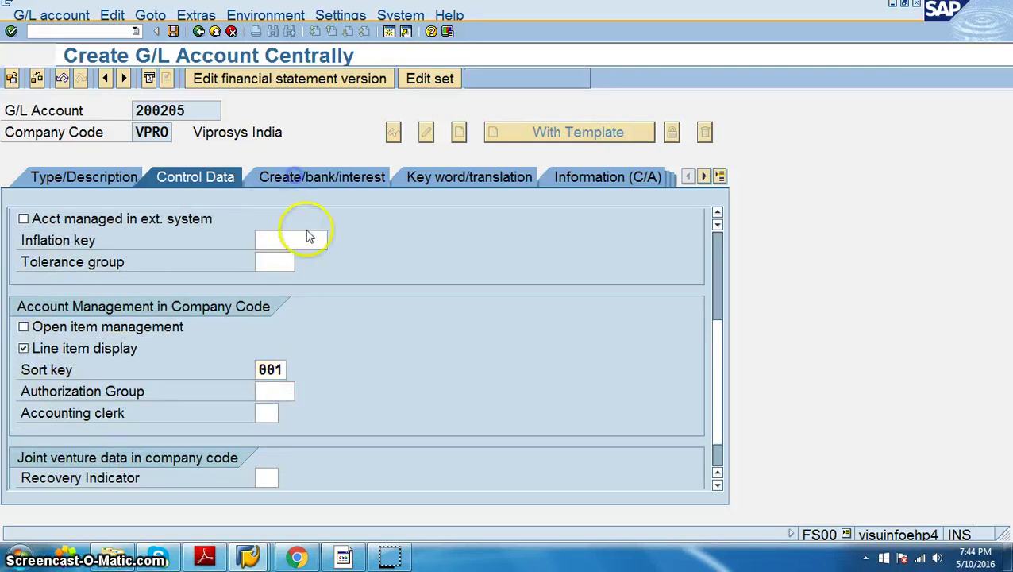
{"action": "left_click", "coordinate": [280, 241]}
{"action": "left_click", "coordinate": [273, 259]}
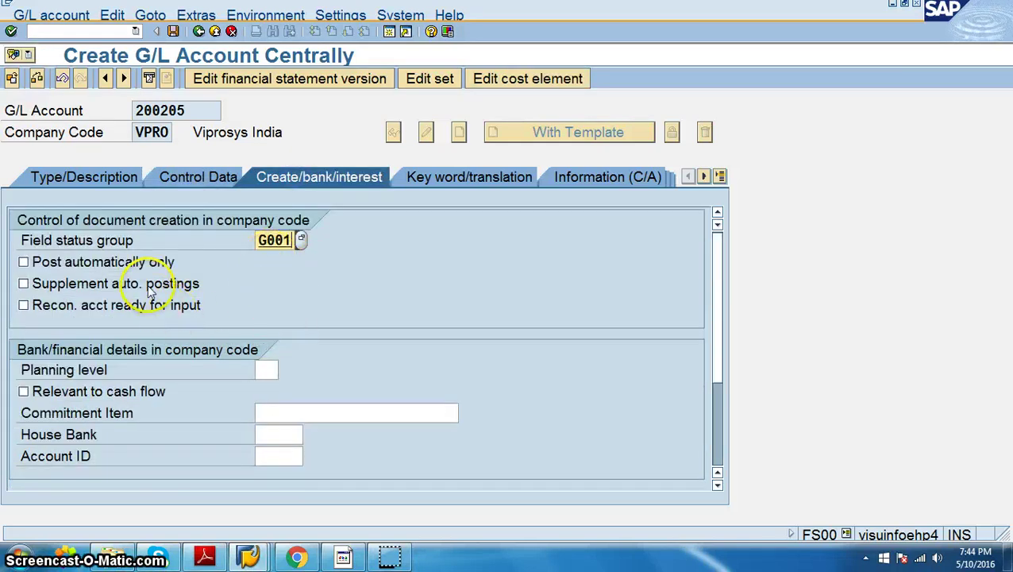
{"action": "left_click", "coordinate": [173, 31]}
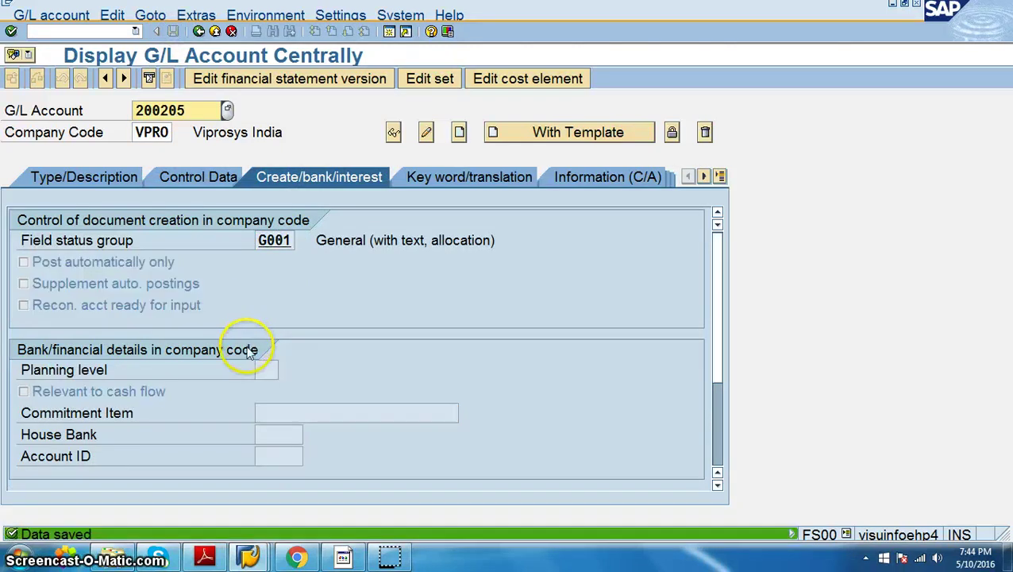
Look up the transaction code for creating the material master in the T-codes PDF in Adobe Reader, and return to SAP
{"action": "left_click", "coordinate": [205, 556]}
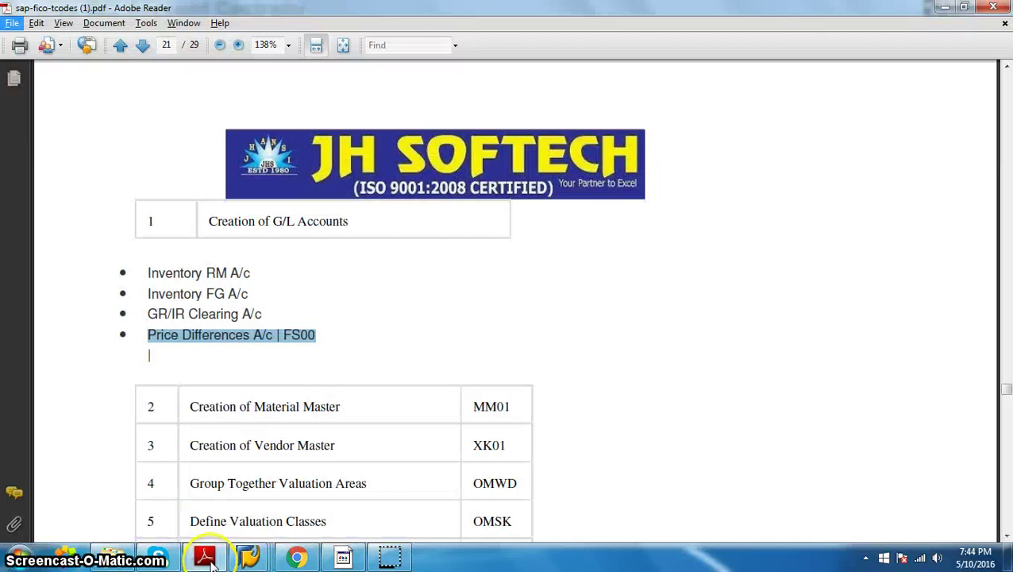
{"action": "scroll", "coordinate": [381, 384], "scroll_direction": "down", "scroll_amount": 2}
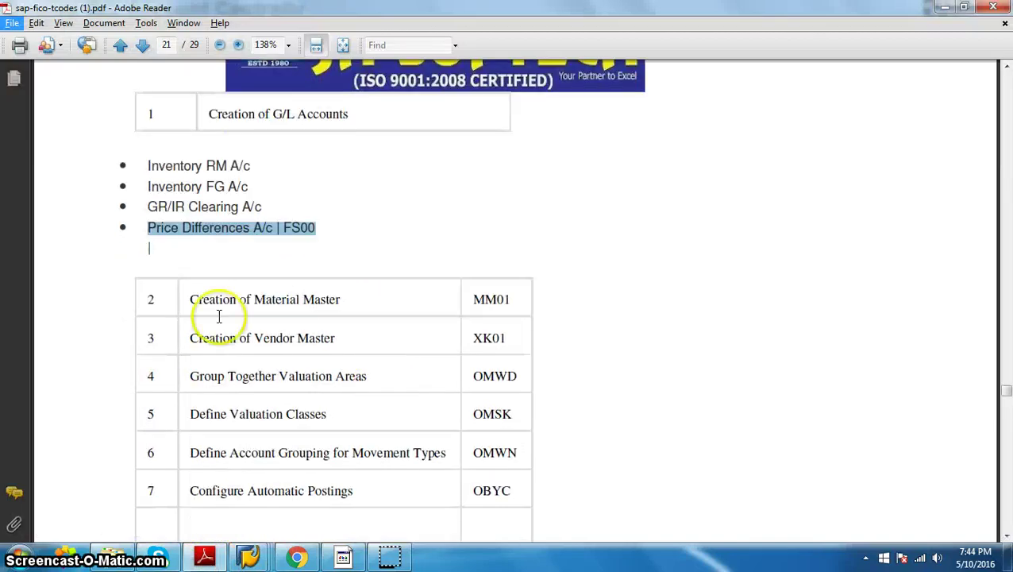
{"action": "left_click_drag", "start_coordinate": [187, 299], "coordinate": [386, 307]}
{"action": "left_click_drag", "start_coordinate": [465, 298], "coordinate": [516, 308]}
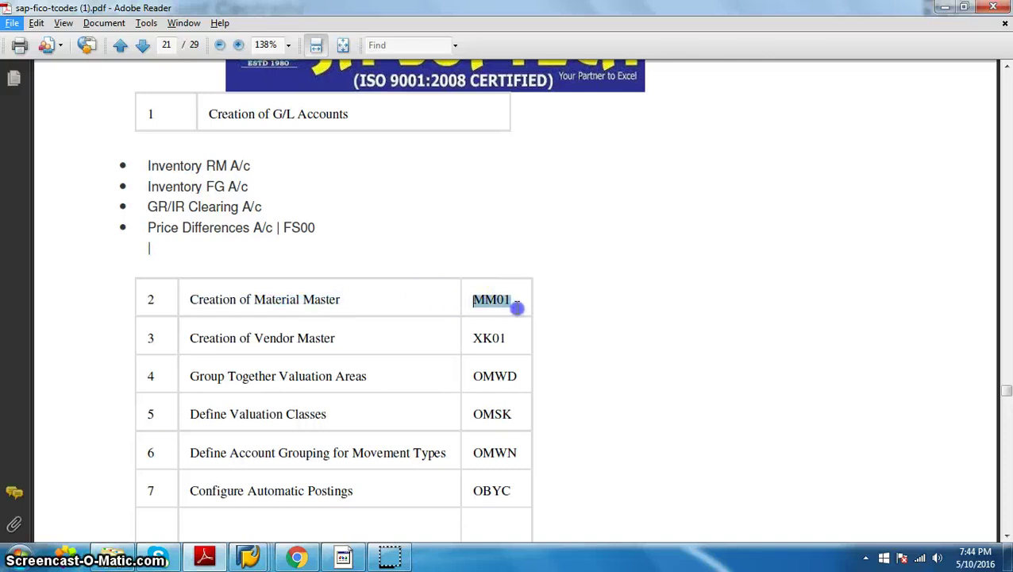
{"action": "key", "text": "alt+Tab"}
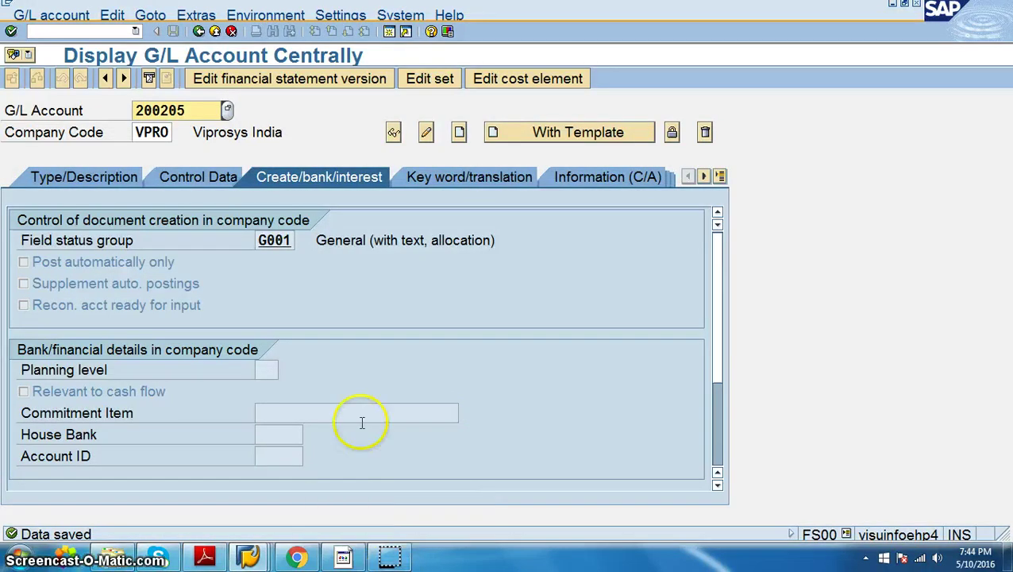
Leave the G/L account display and start transaction MM01 to create a material
{"action": "left_click", "coordinate": [199, 31]}
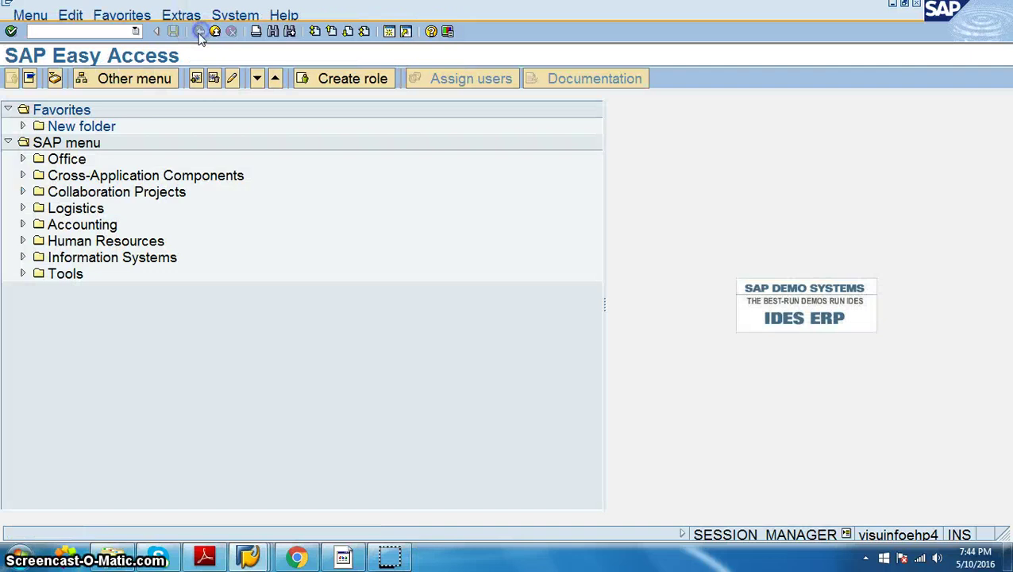
{"action": "left_click", "coordinate": [81, 31]}
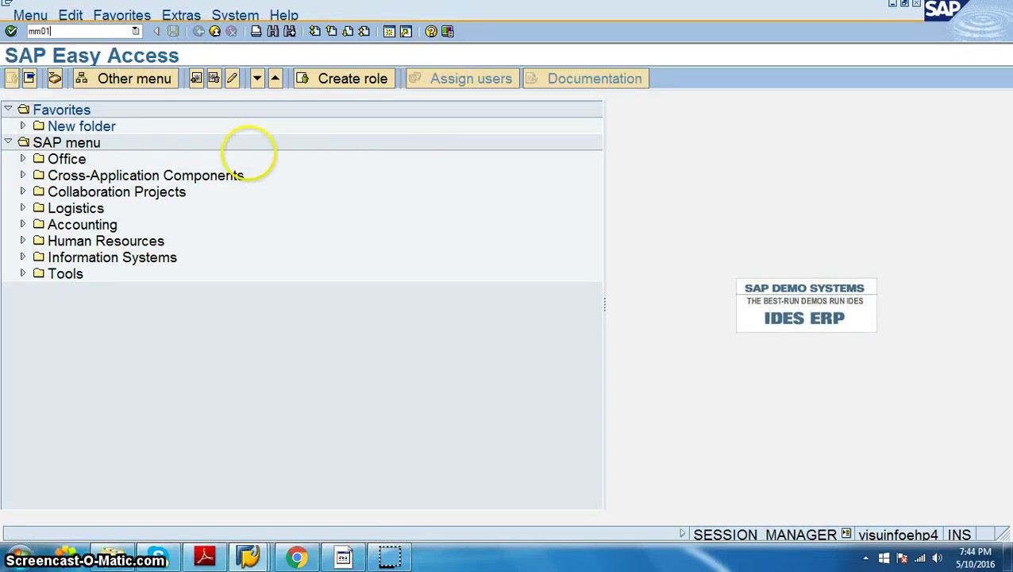
{"action": "key", "text": "Return"}
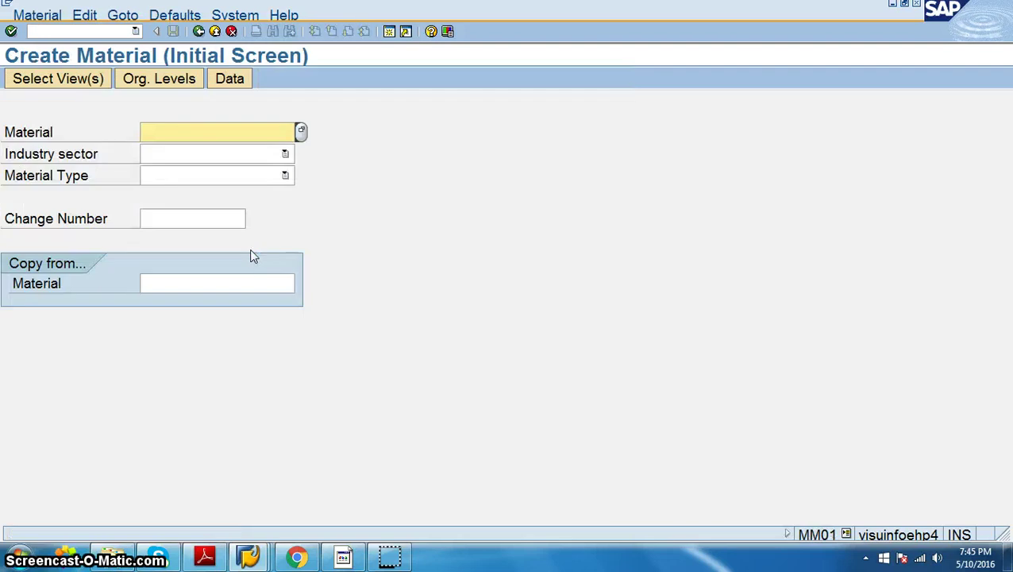
{"action": "left_click", "coordinate": [242, 129]}
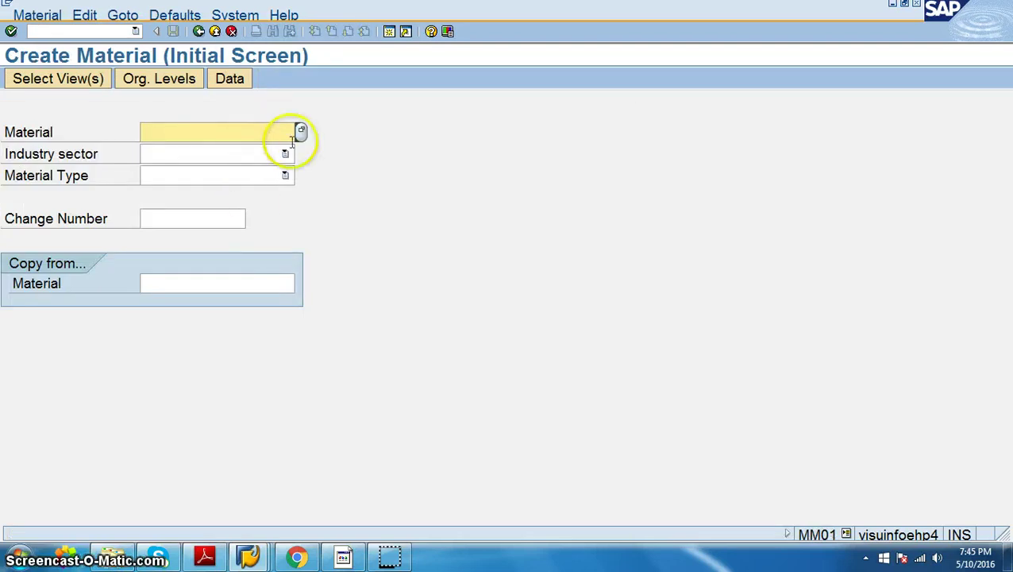
{"action": "left_click", "coordinate": [285, 153]}
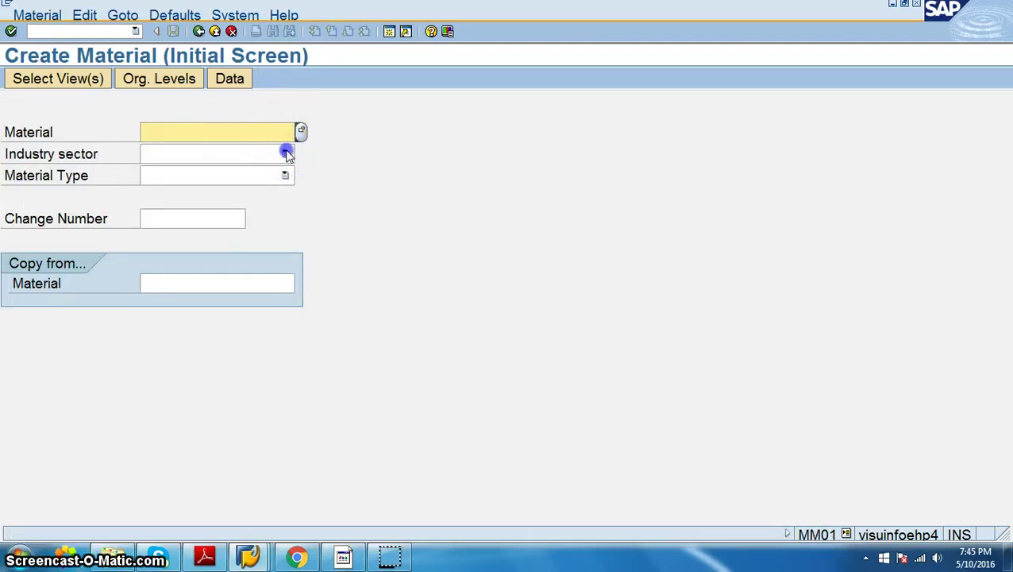
{"action": "scroll", "coordinate": [248, 235], "scroll_direction": "down", "scroll_amount": 1}
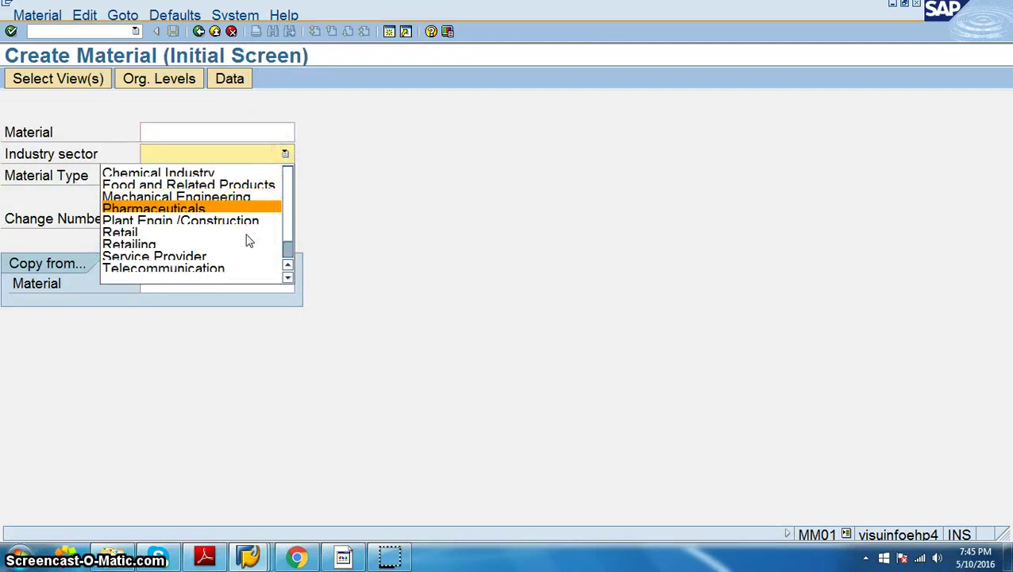
{"action": "scroll", "coordinate": [249, 241], "scroll_direction": "up", "scroll_amount": 1}
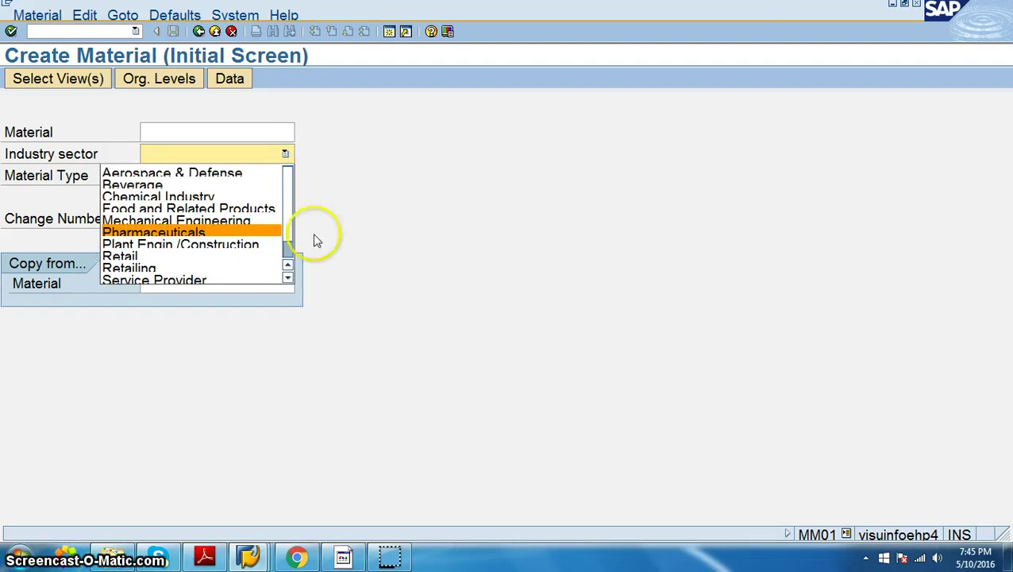
{"action": "left_click", "coordinate": [416, 238]}
Open a second SAP session and start transaction MM03 to display a material
{"action": "left_click", "coordinate": [389, 31]}
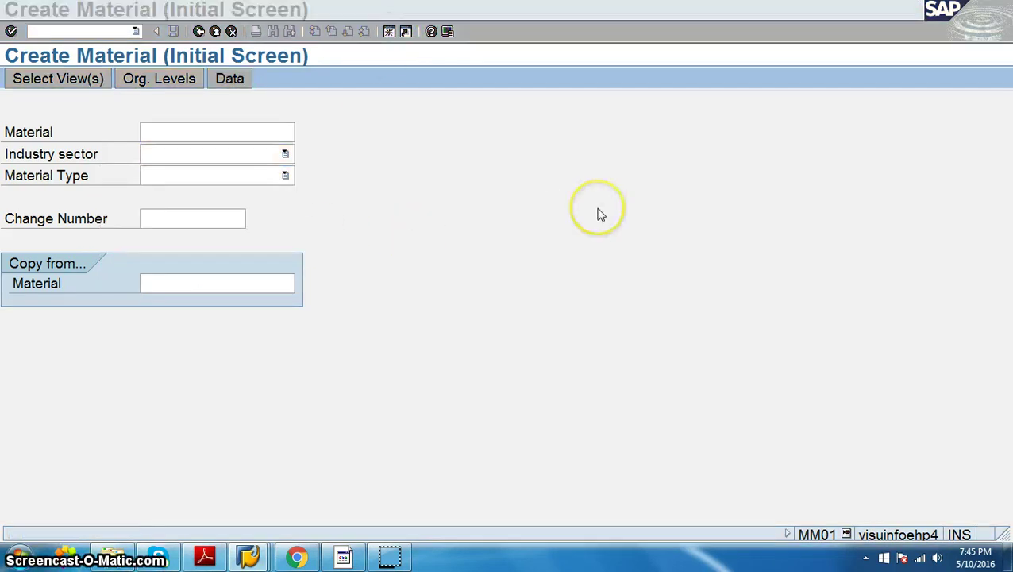
{"action": "type", "text": "mm0"}
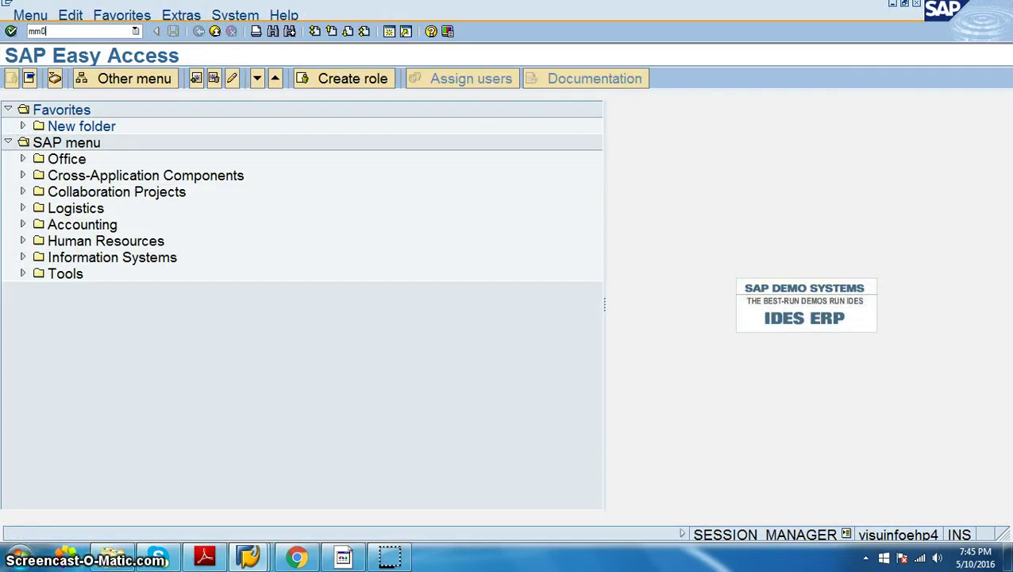
{"action": "type", "text": "3"}
{"action": "key", "text": "Return"}
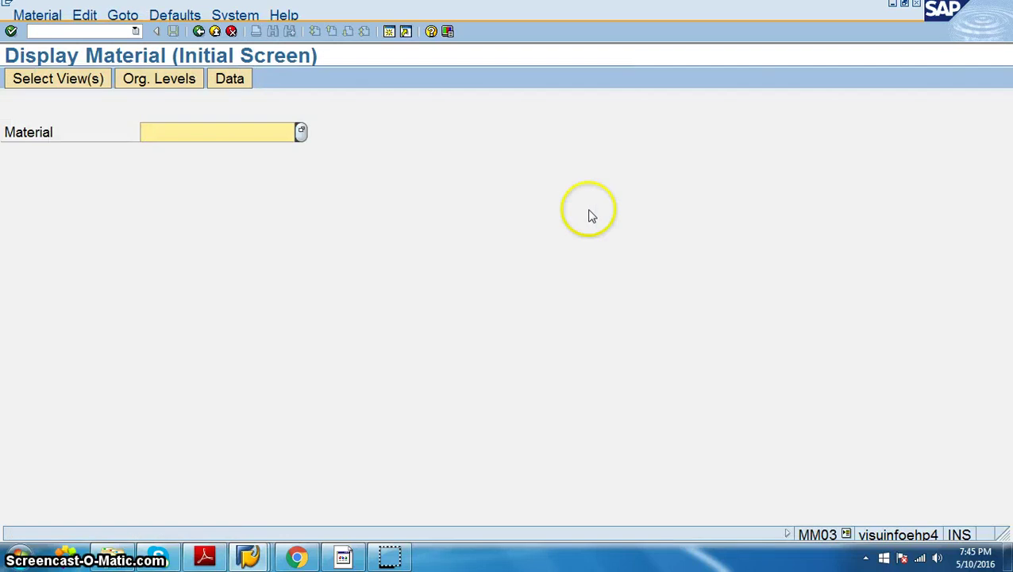
List the existing materials without search restrictions and choose the ELECTRONIC material 100-400 for display
{"action": "left_click", "coordinate": [300, 131]}
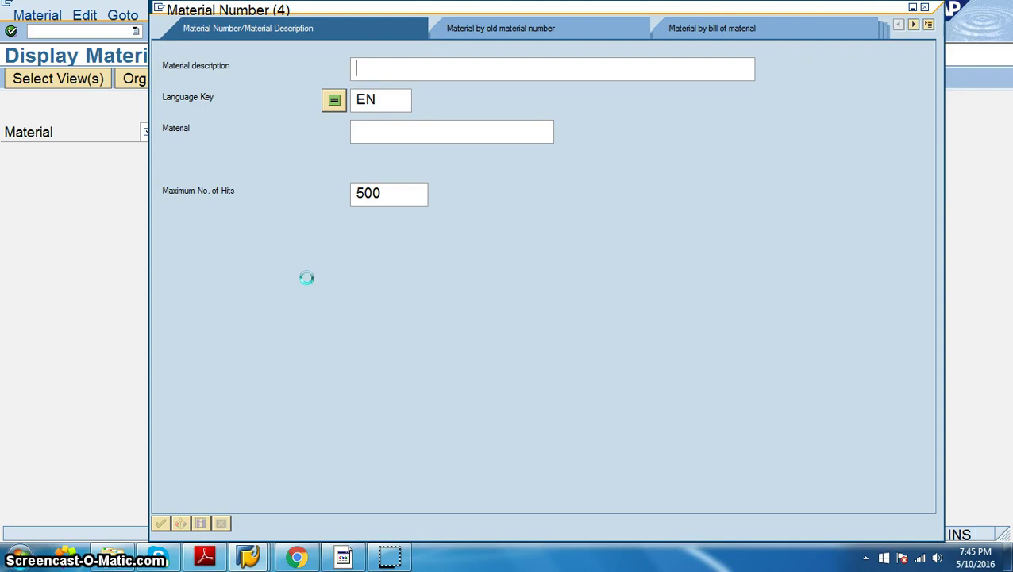
{"action": "key", "text": "Return"}
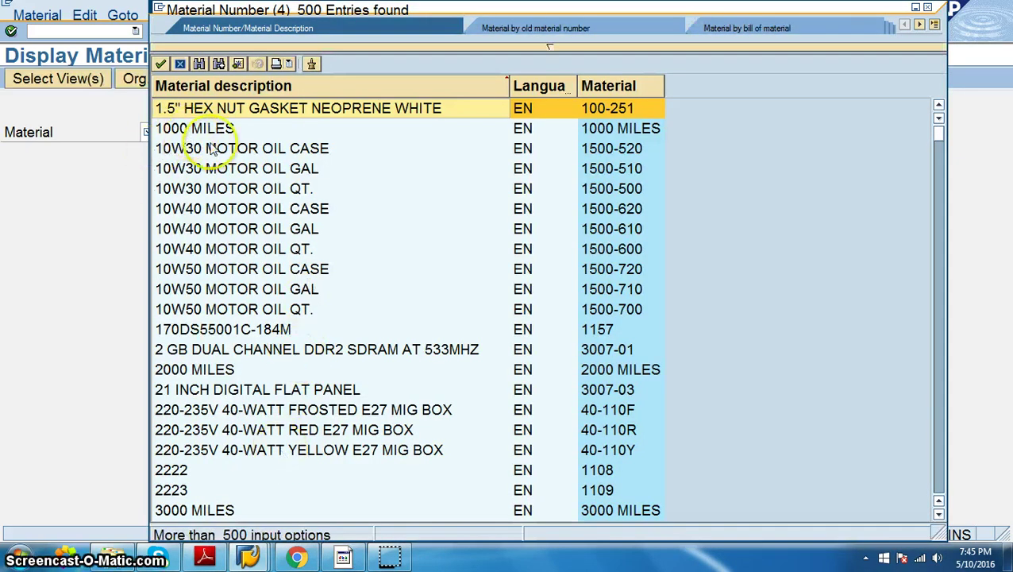
{"action": "scroll", "coordinate": [353, 421], "scroll_direction": "down", "scroll_amount": 5}
{"action": "scroll", "coordinate": [354, 421], "scroll_direction": "down", "scroll_amount": 15}
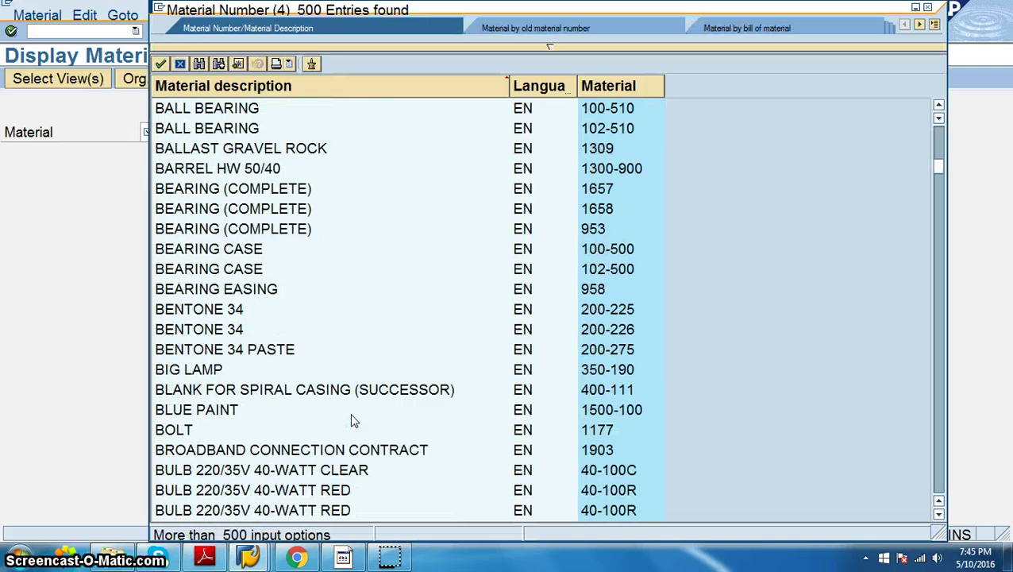
{"action": "scroll", "coordinate": [353, 421], "scroll_direction": "down", "scroll_amount": 16}
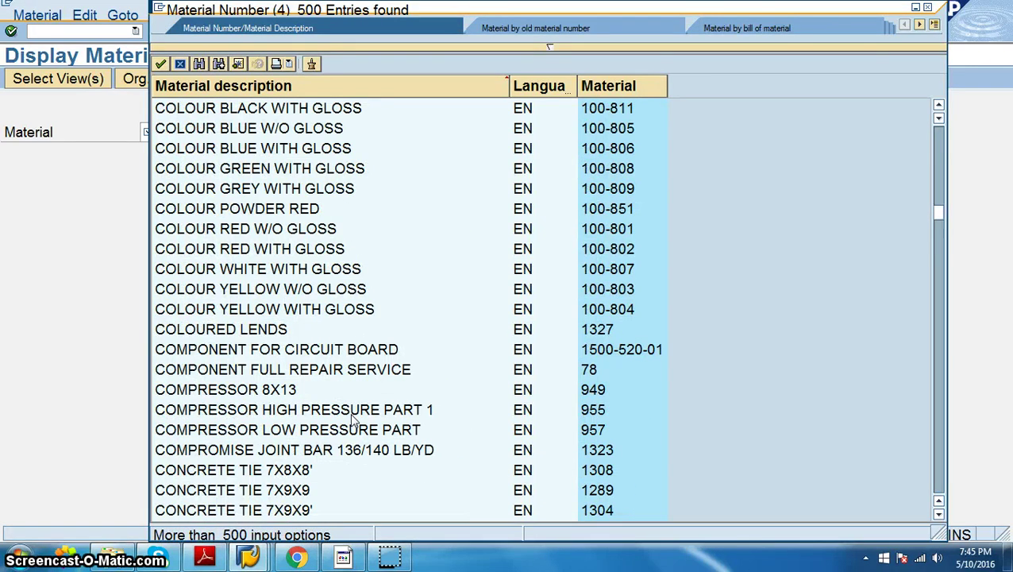
{"action": "scroll", "coordinate": [354, 421], "scroll_direction": "down", "scroll_amount": 9}
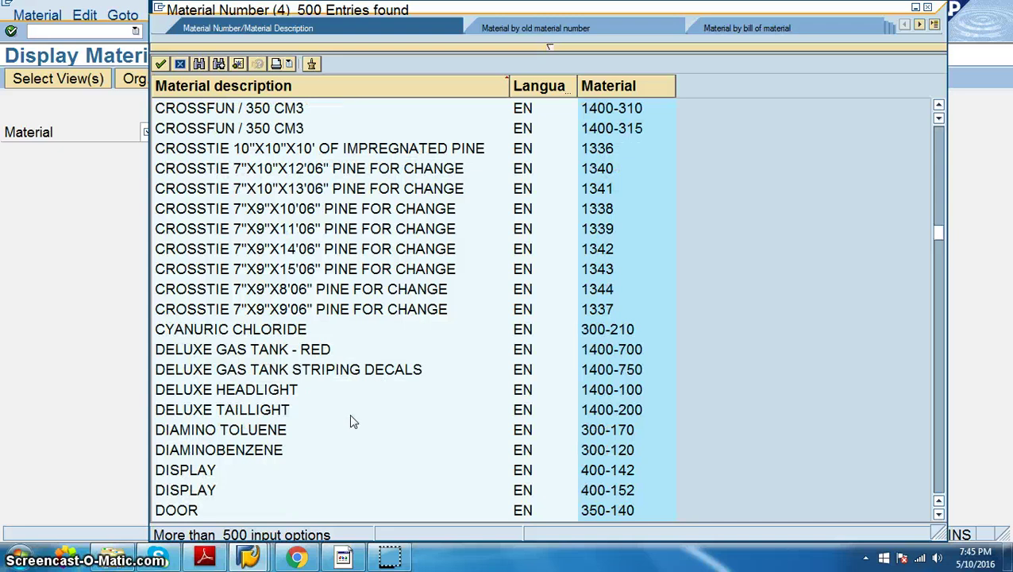
{"action": "scroll", "coordinate": [352, 421], "scroll_direction": "down", "scroll_amount": 4}
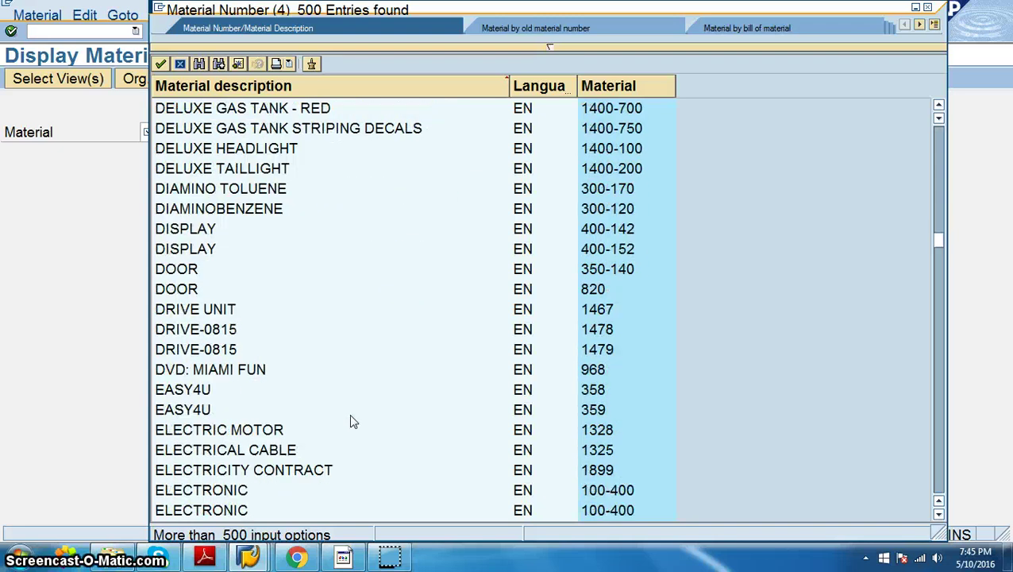
{"action": "scroll", "coordinate": [352, 421], "scroll_direction": "down", "scroll_amount": 2}
{"action": "left_click", "coordinate": [234, 371]}
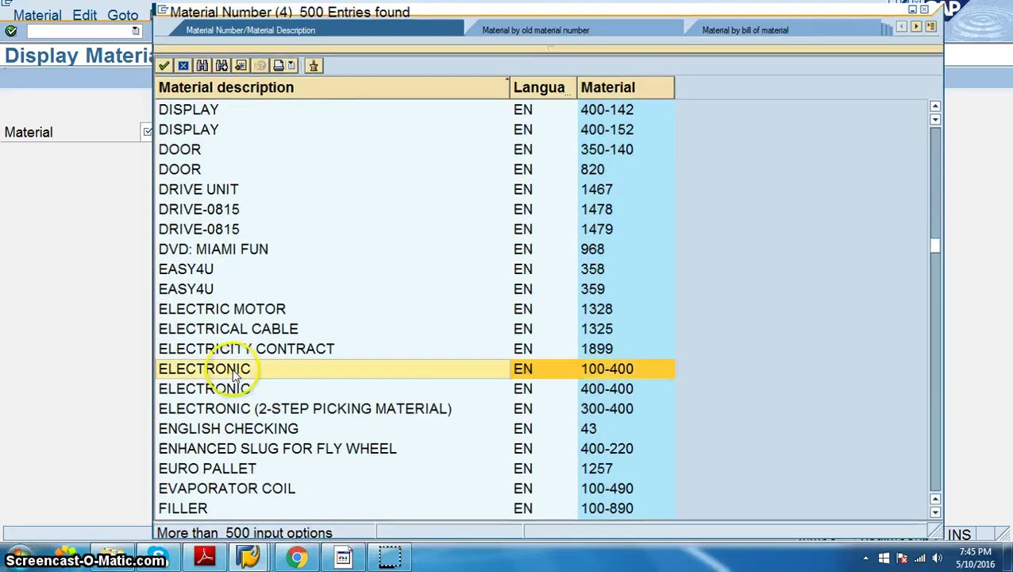
{"action": "double_click", "coordinate": [234, 371]}
Display material 100-400 with the views Basic Data 1 and Basic Data 2
{"action": "left_click", "coordinate": [70, 82]}
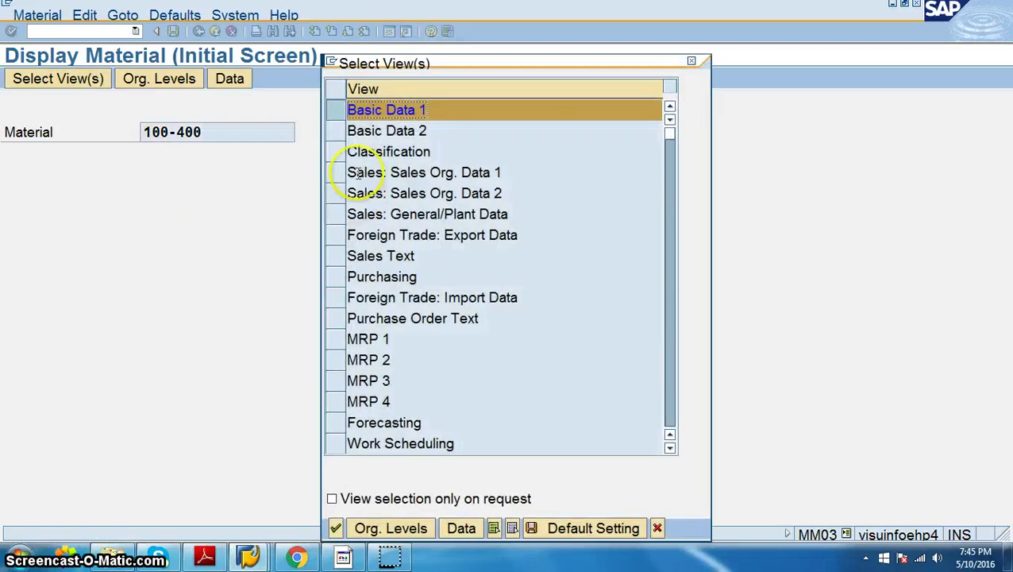
{"action": "left_click", "coordinate": [335, 131]}
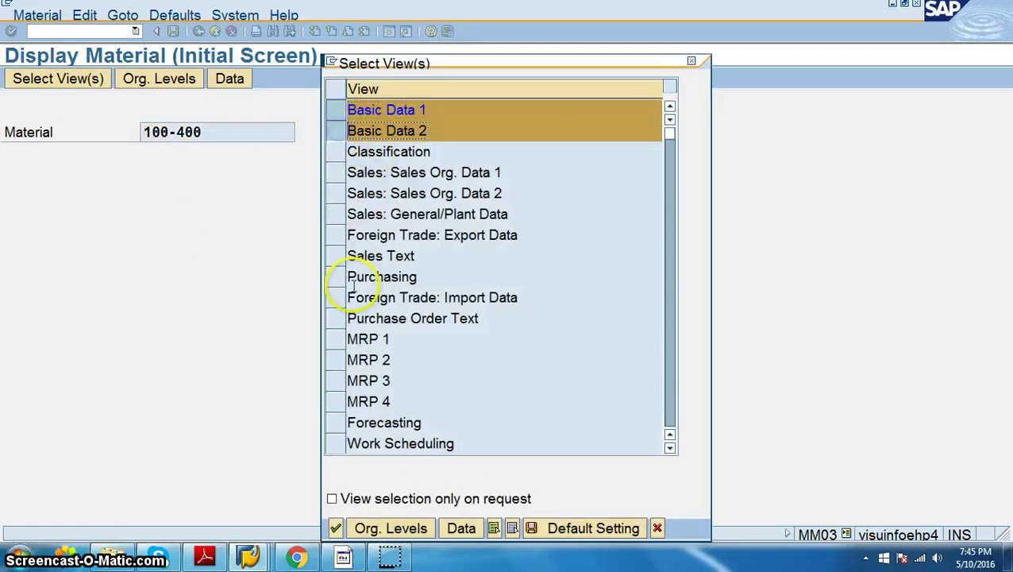
{"action": "left_click", "coordinate": [336, 529]}
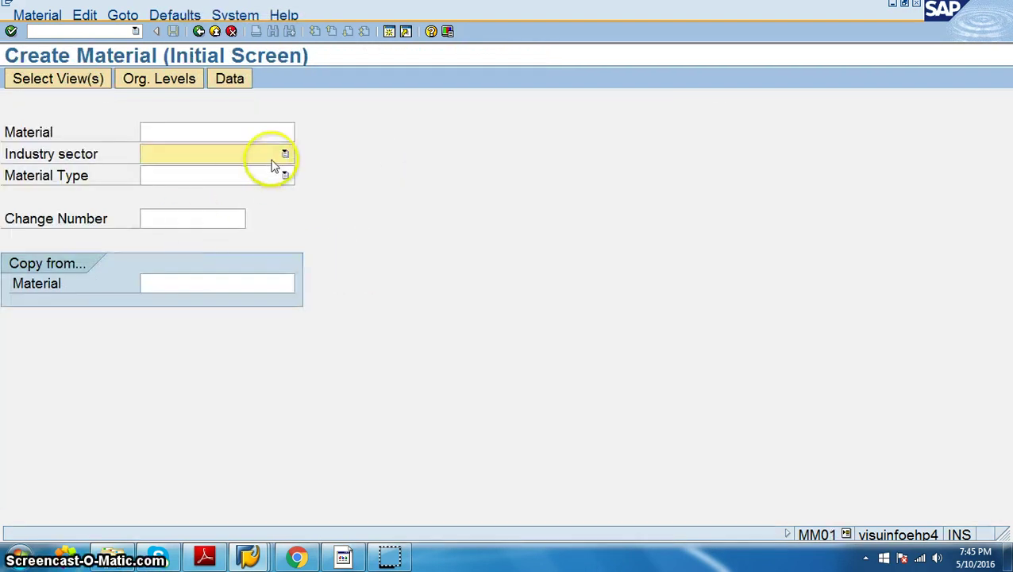
Back in the Create Material session, set the industry sector to Retail
{"action": "left_click", "coordinate": [278, 156]}
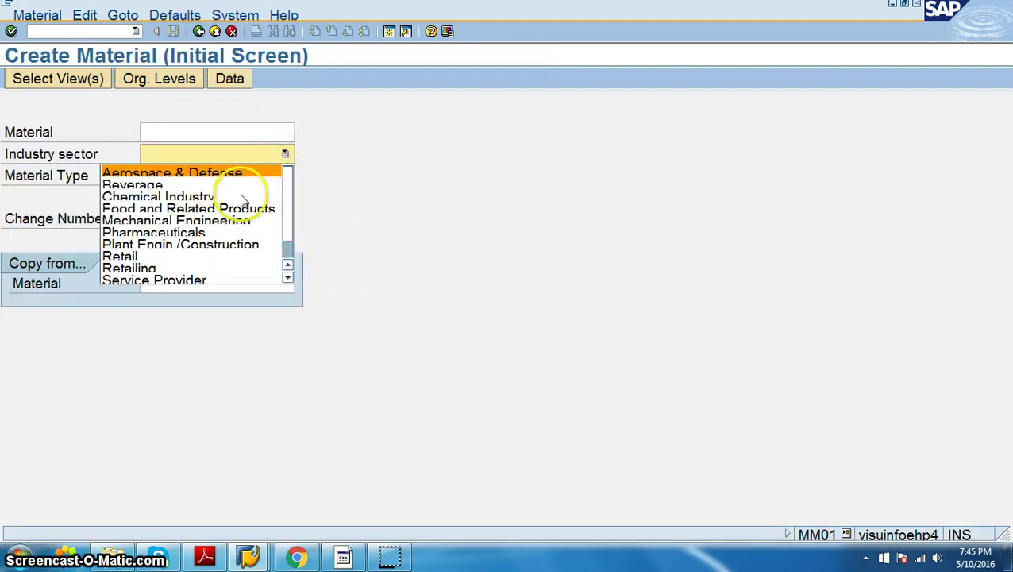
{"action": "scroll", "coordinate": [222, 245], "scroll_direction": "down", "scroll_amount": 1}
{"action": "scroll", "coordinate": [222, 245], "scroll_direction": "down", "scroll_amount": 1}
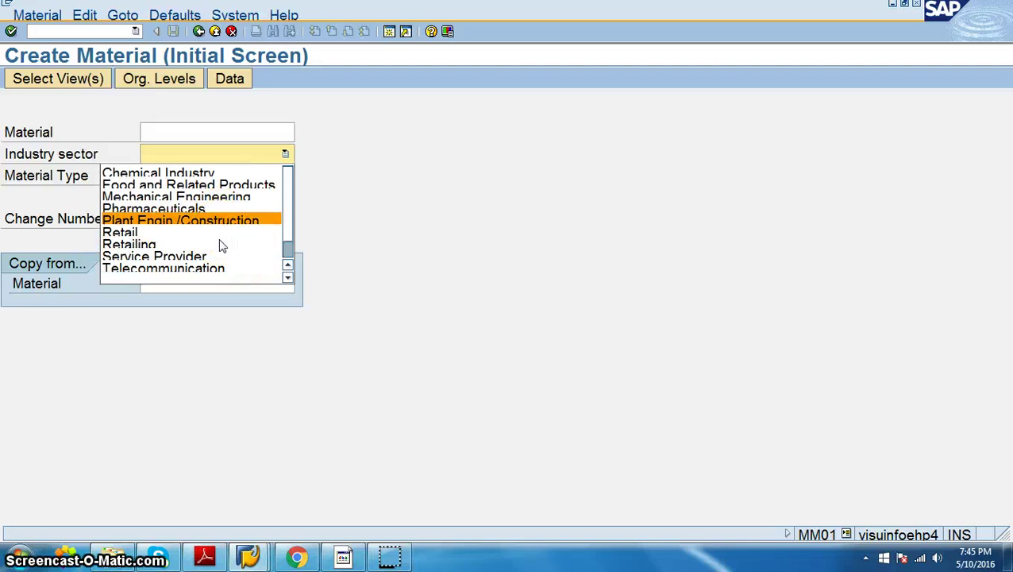
{"action": "scroll", "coordinate": [222, 246], "scroll_direction": "up", "scroll_amount": 2}
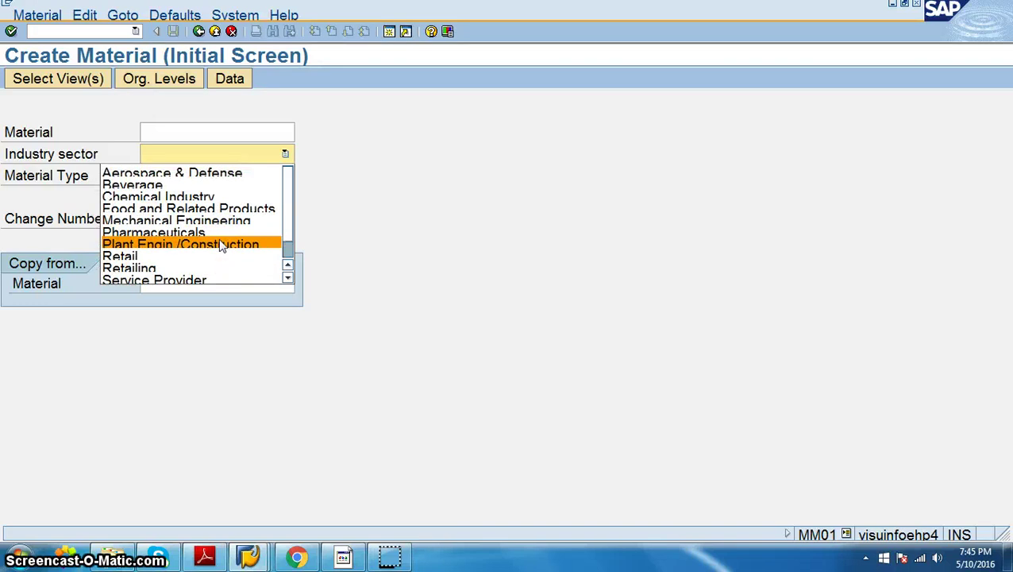
{"action": "scroll", "coordinate": [221, 246], "scroll_direction": "down", "scroll_amount": 2}
{"action": "left_click", "coordinate": [191, 244]}
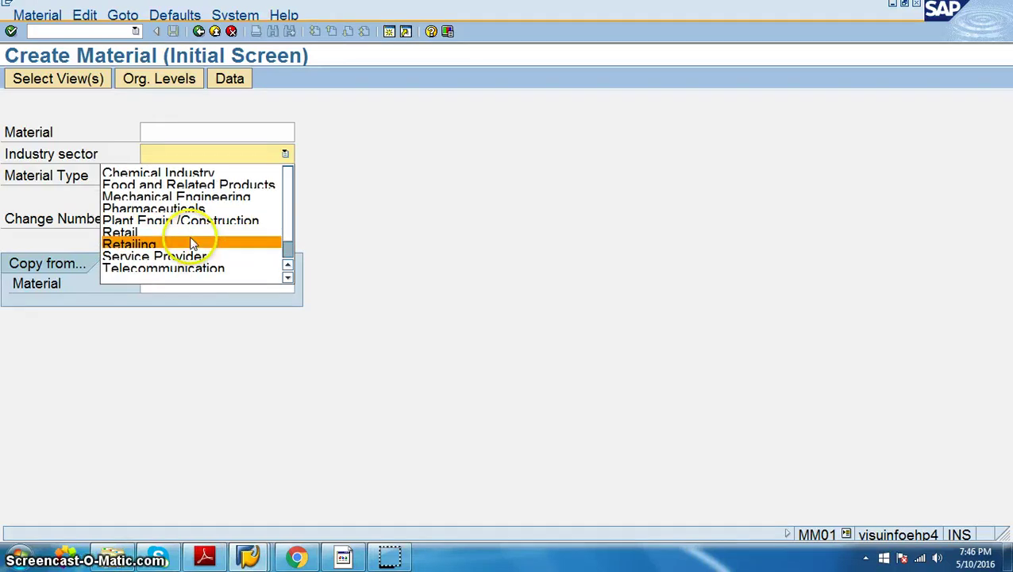
Set the new material's type to Foods (excl. perishables)
{"action": "left_click", "coordinate": [256, 171]}
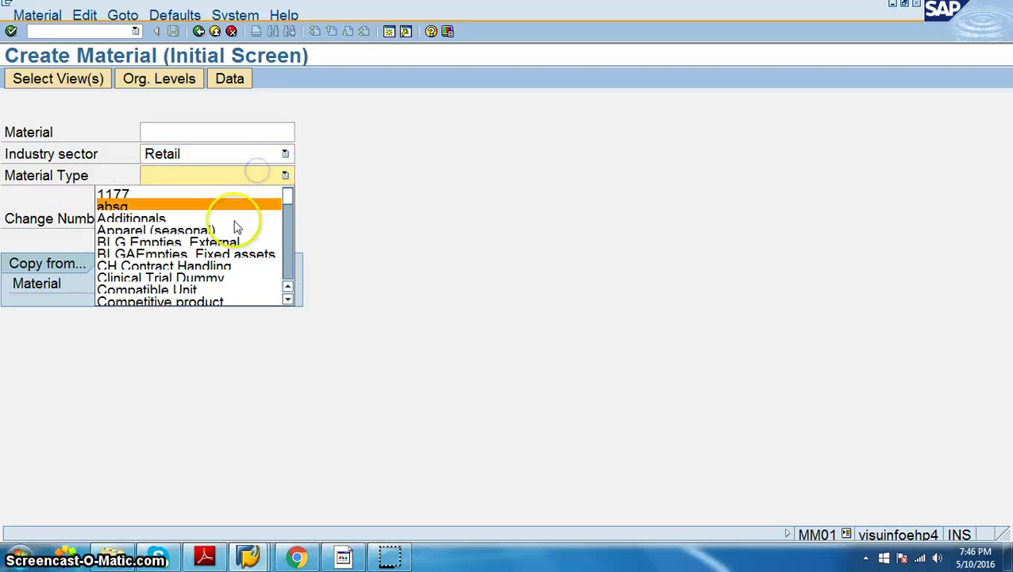
{"action": "scroll", "coordinate": [236, 228], "scroll_direction": "down", "scroll_amount": 4}
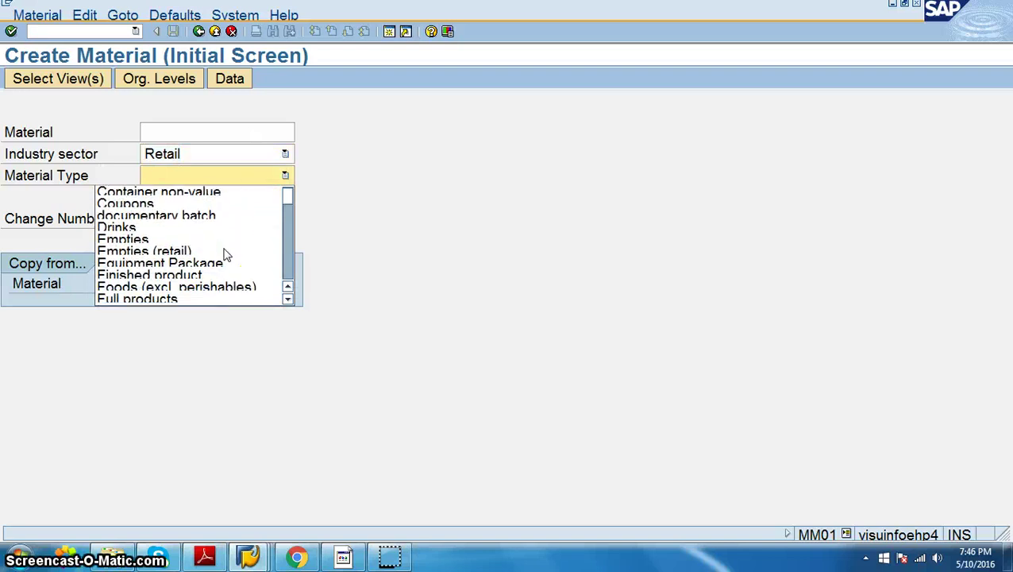
{"action": "scroll", "coordinate": [226, 255], "scroll_direction": "down", "scroll_amount": 3}
{"action": "scroll", "coordinate": [227, 254], "scroll_direction": "up", "scroll_amount": 1}
{"action": "left_click_drag", "start_coordinate": [226, 246], "coordinate": [183, 220]}
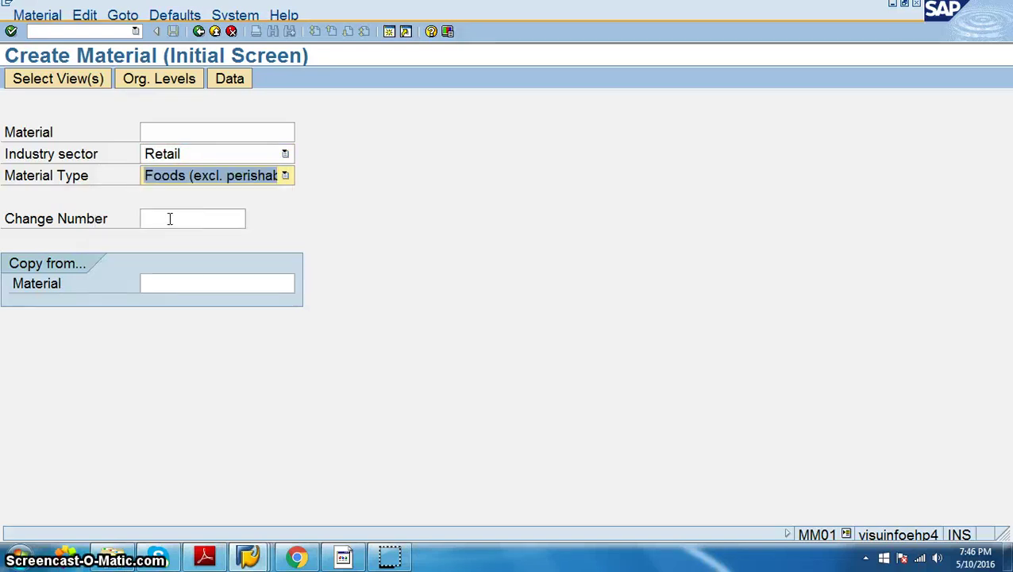
Try to proceed with creating the material, first without a material number and again with the number 10000
{"action": "left_click", "coordinate": [181, 131]}
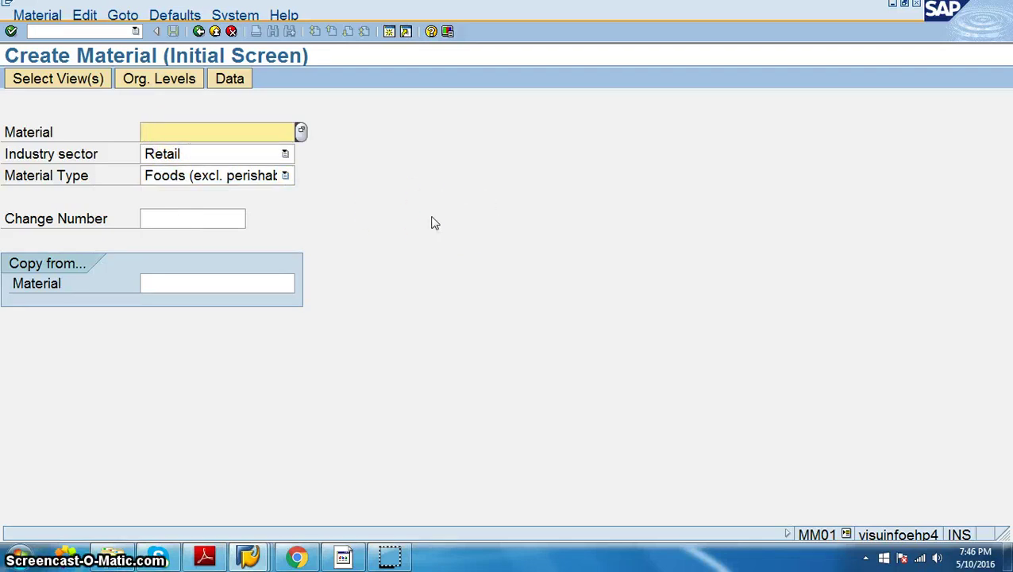
{"action": "key", "text": "Return"}
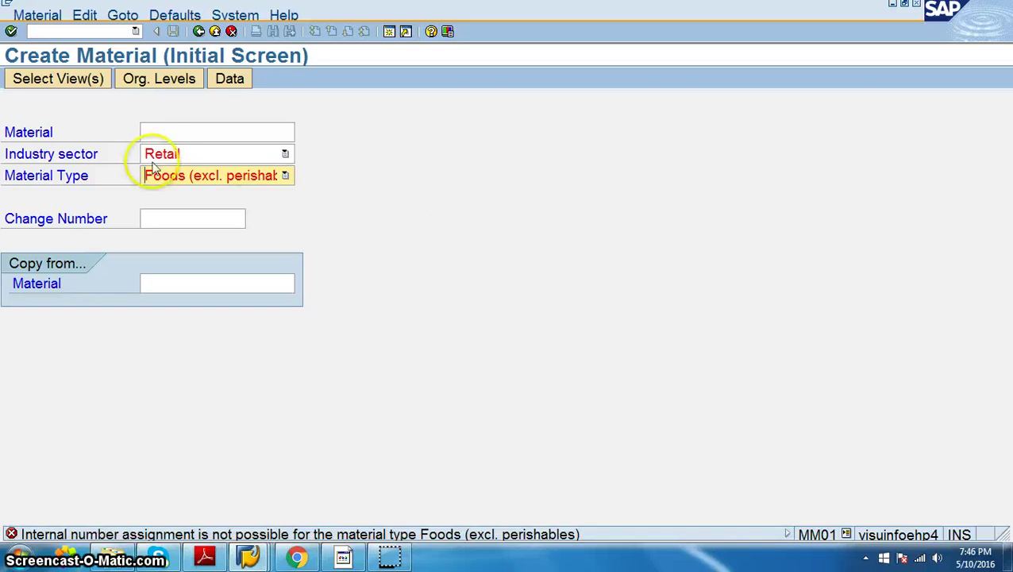
{"action": "left_click", "coordinate": [160, 131]}
{"action": "type", "text": "10000"}
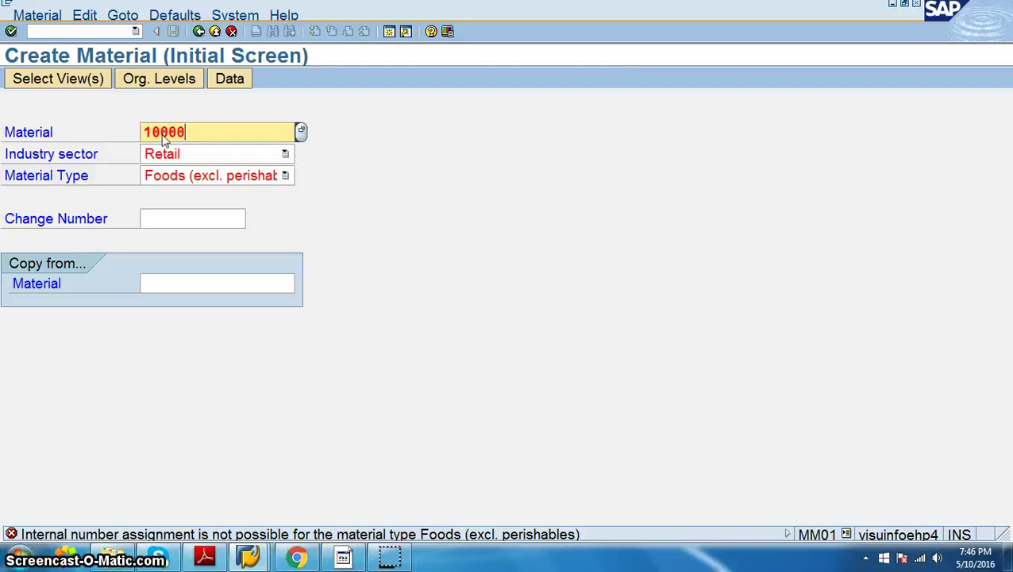
{"action": "key", "text": "Return"}
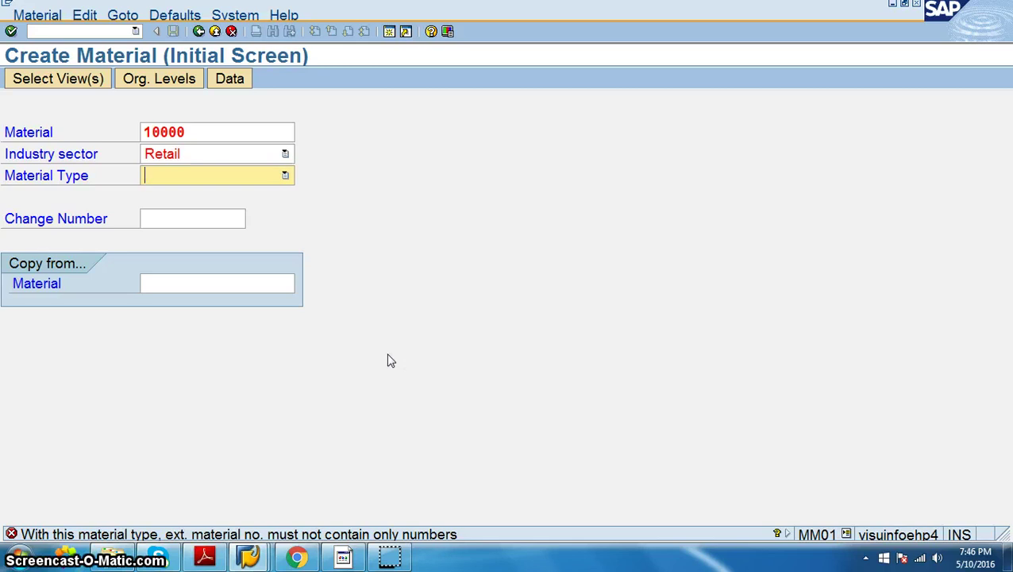
Set the material type to 1177 and try to proceed with material number 10000
{"action": "left_click", "coordinate": [285, 176]}
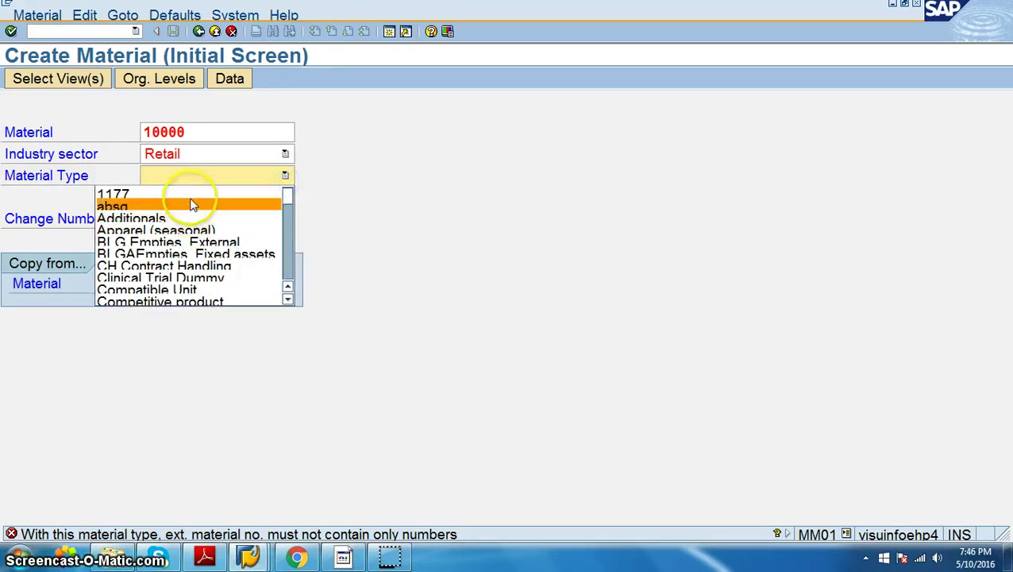
{"action": "left_click", "coordinate": [192, 197]}
{"action": "left_click", "coordinate": [257, 239]}
{"action": "key", "text": "Return"}
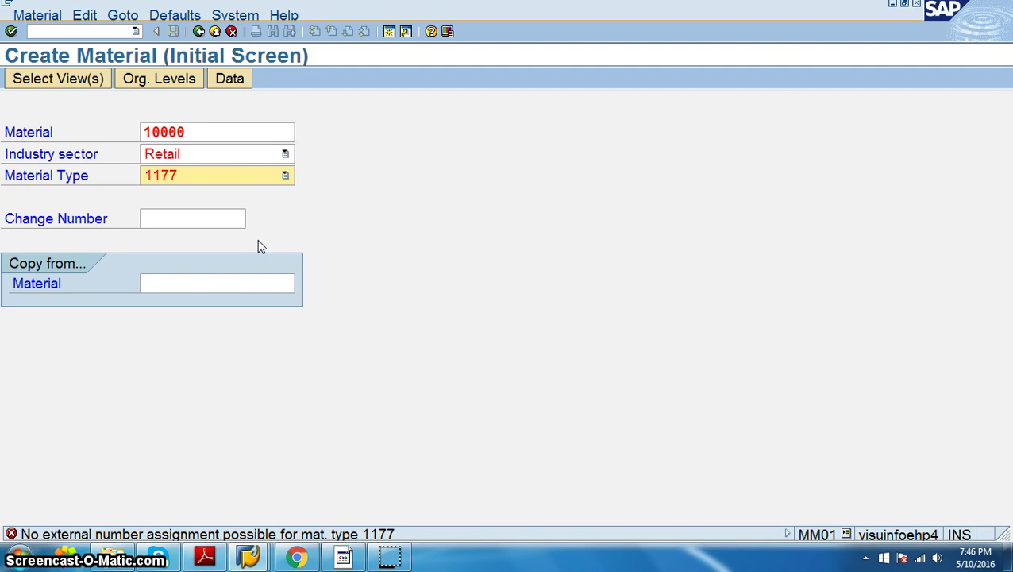
Clear the material number and try to proceed with material type 1177 without one
{"action": "left_click", "coordinate": [232, 132]}
{"action": "key", "text": "BackSpace"}
{"action": "key", "text": "BackSpace"}
{"action": "key", "text": "BackSpace"}
{"action": "key", "text": "BackSpace"}
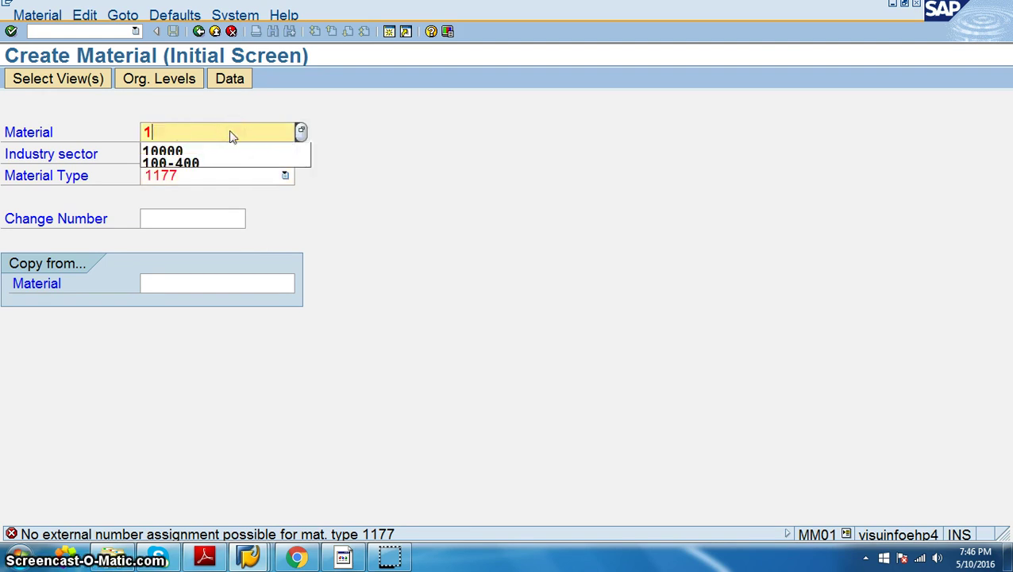
{"action": "key", "text": "BackSpace"}
{"action": "left_click", "coordinate": [385, 226]}
{"action": "key", "text": "Return"}
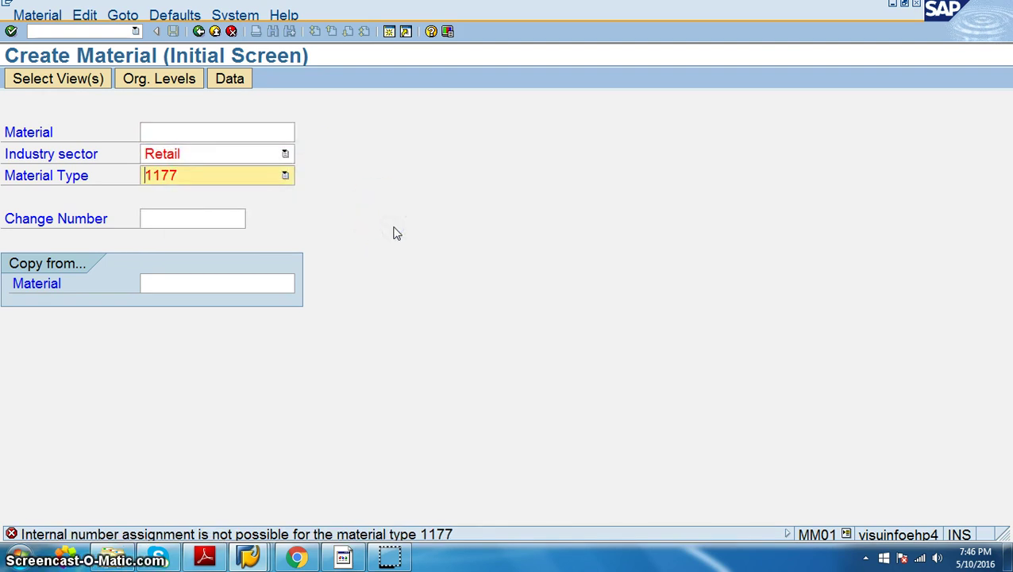
Enter 1q as the material number and try to proceed with creating the material
{"action": "left_click", "coordinate": [172, 128]}
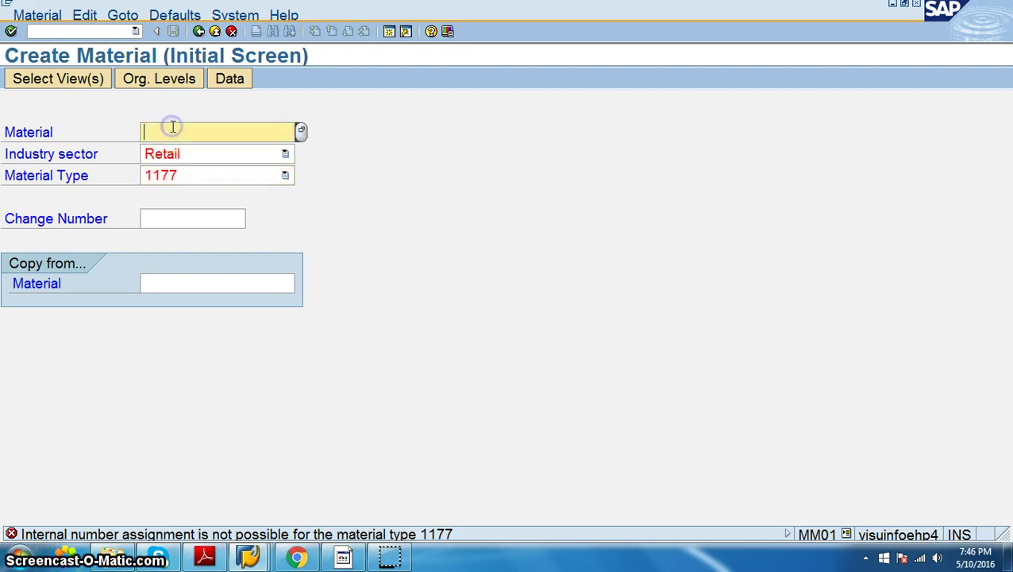
{"action": "type", "text": "1q"}
{"action": "key", "text": "Return"}
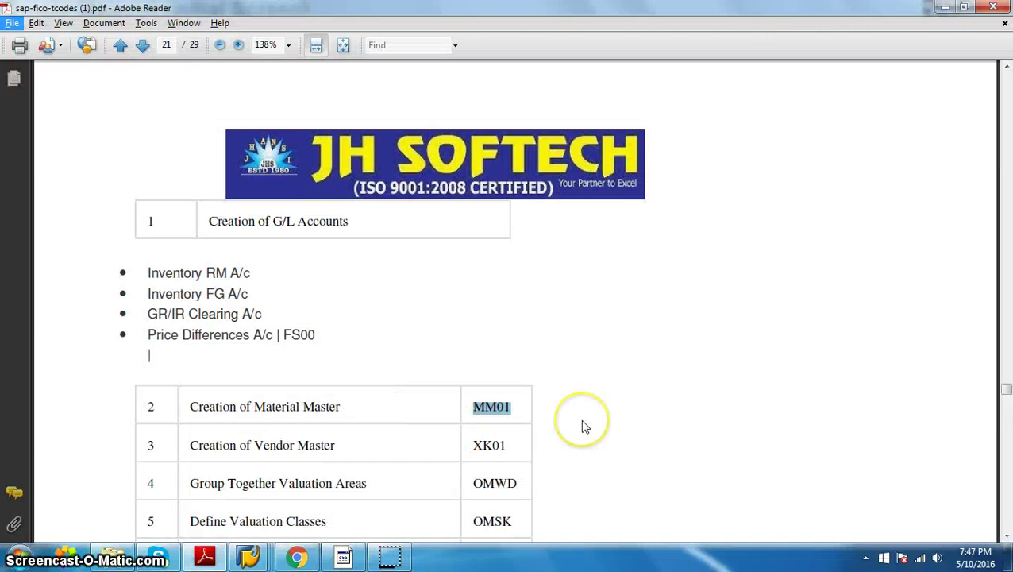
In the sap-fico-tcodes PDF, review the transaction codes listed after material master creation, through automatic postings and the purchasing flow
{"action": "scroll", "coordinate": [301, 429], "scroll_direction": "down", "scroll_amount": 2}
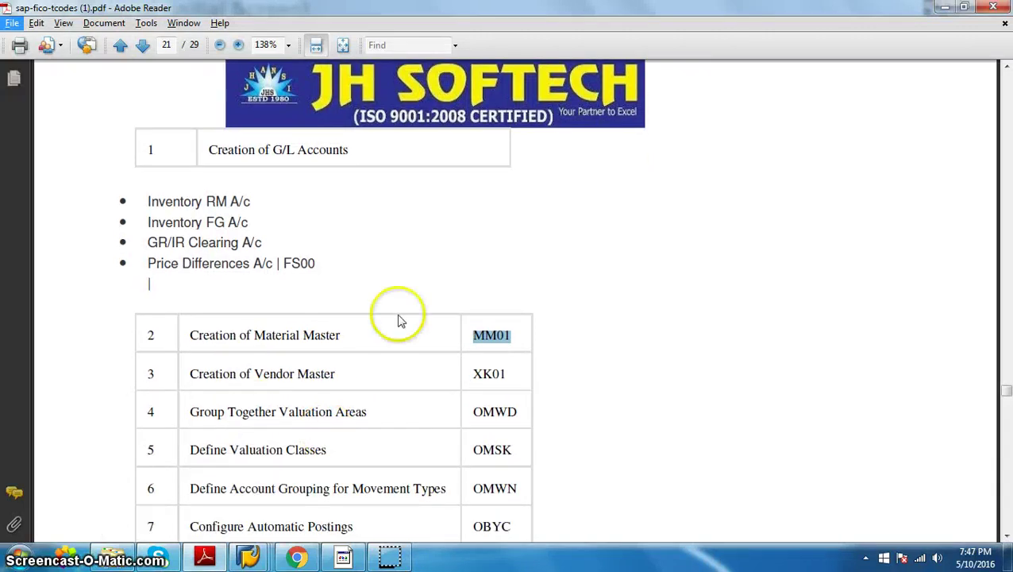
{"action": "scroll", "coordinate": [280, 430], "scroll_direction": "down", "scroll_amount": 6}
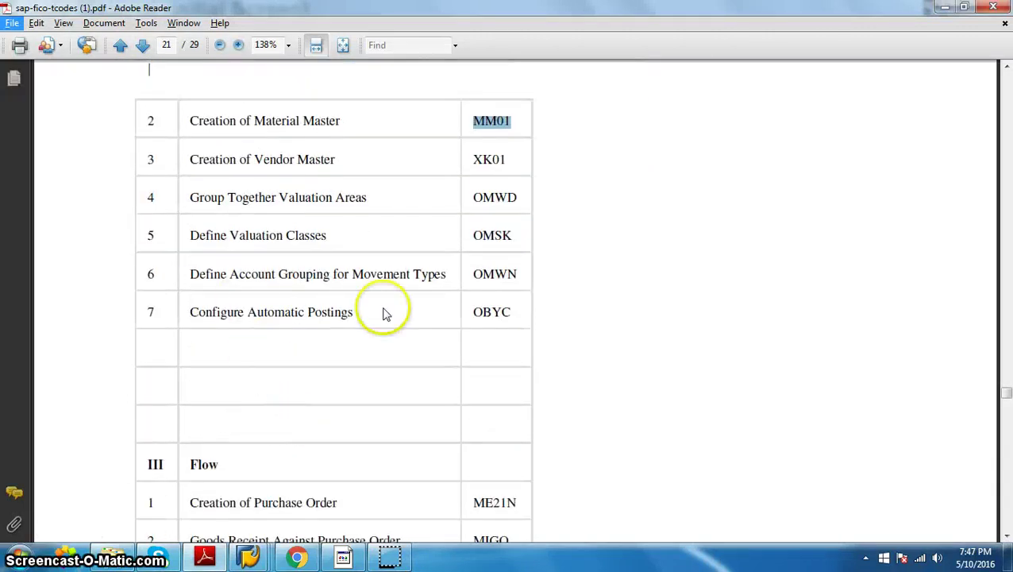
{"action": "scroll", "coordinate": [443, 453], "scroll_direction": "down", "scroll_amount": 2}
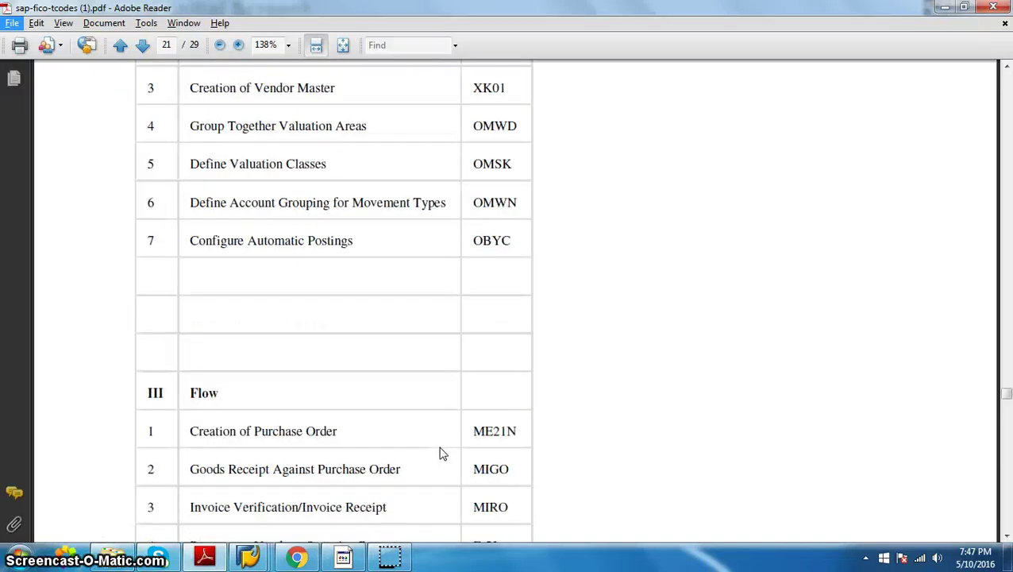
{"action": "scroll", "coordinate": [443, 453], "scroll_direction": "up", "scroll_amount": 3}
{"action": "left_click", "coordinate": [406, 548]}
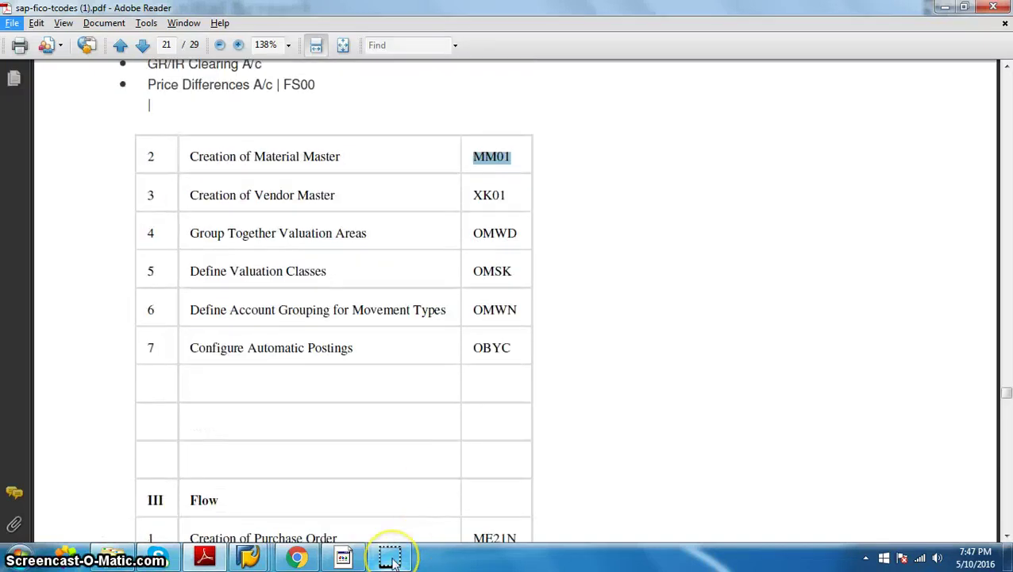